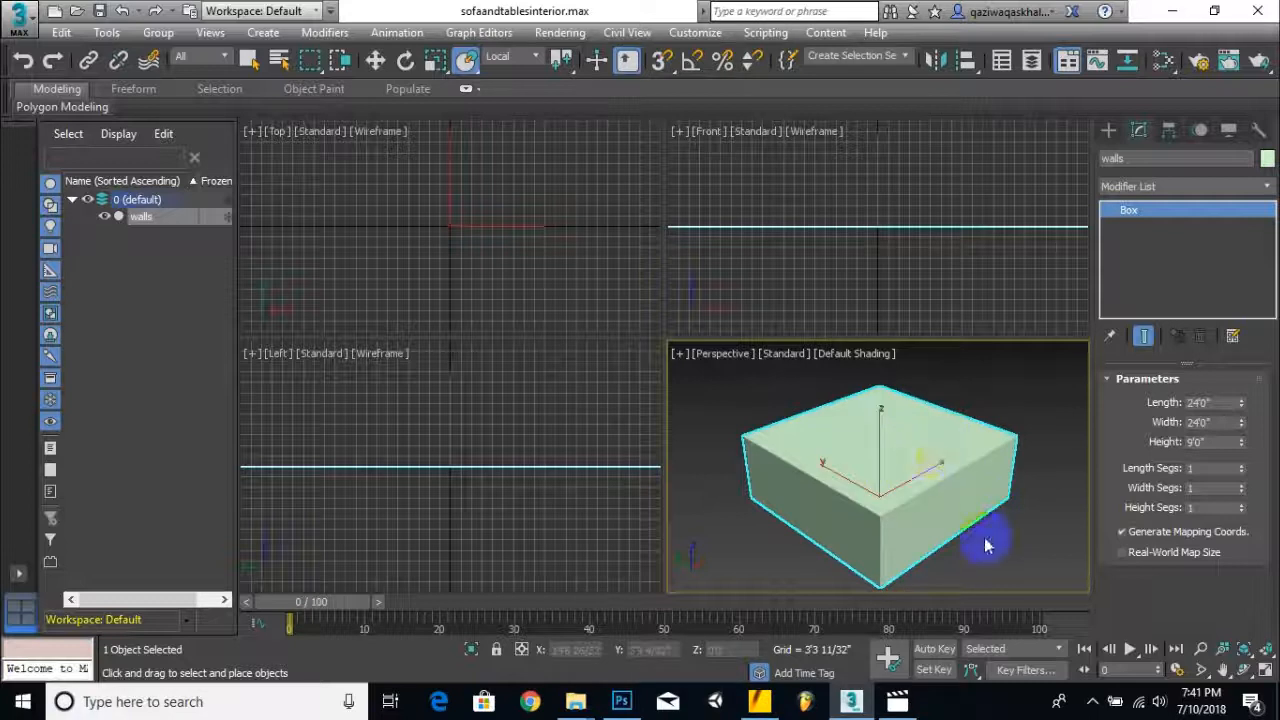
- Add an Edit Poly modifier to the walls box
right_click(936, 496)
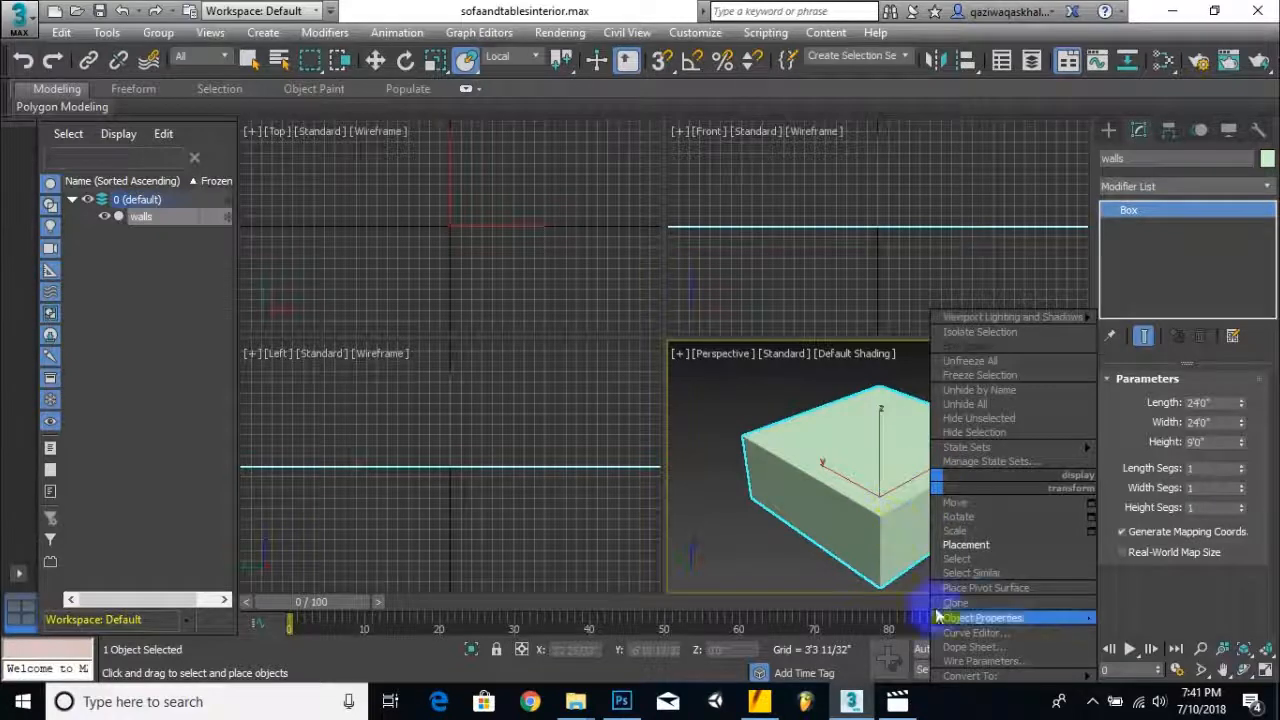
left_click(990, 677)
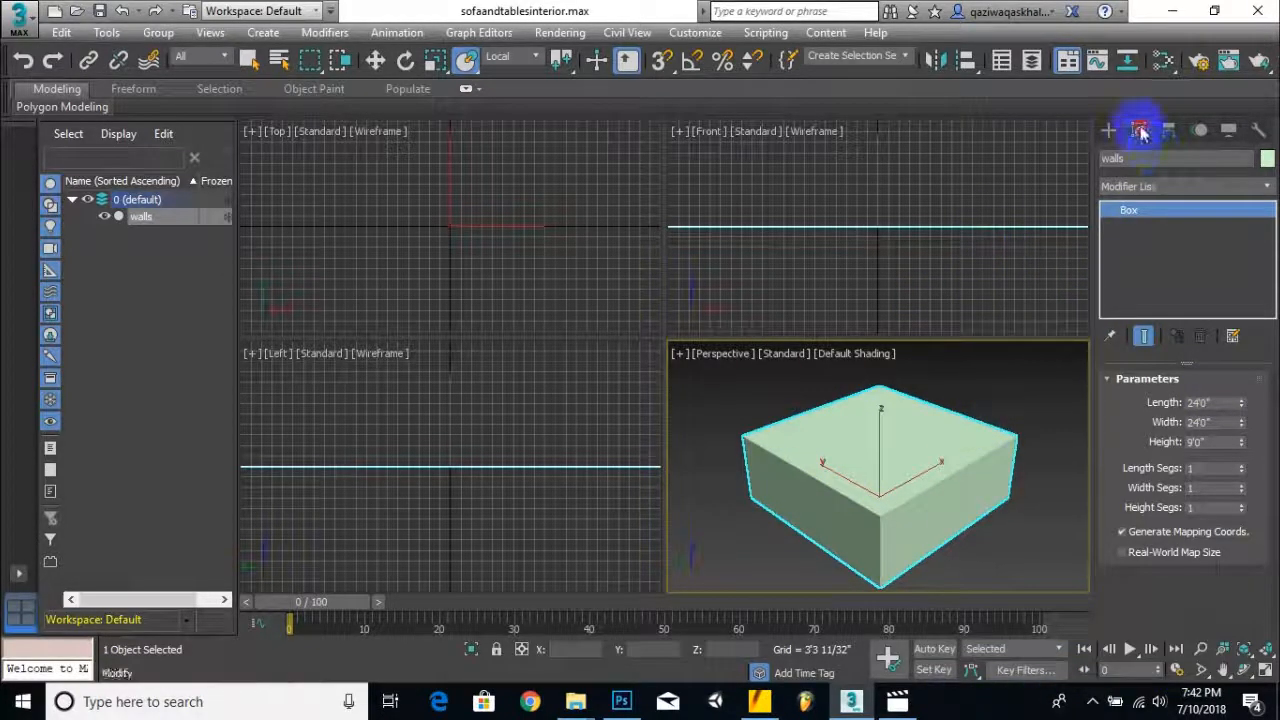
left_click(1267, 188)
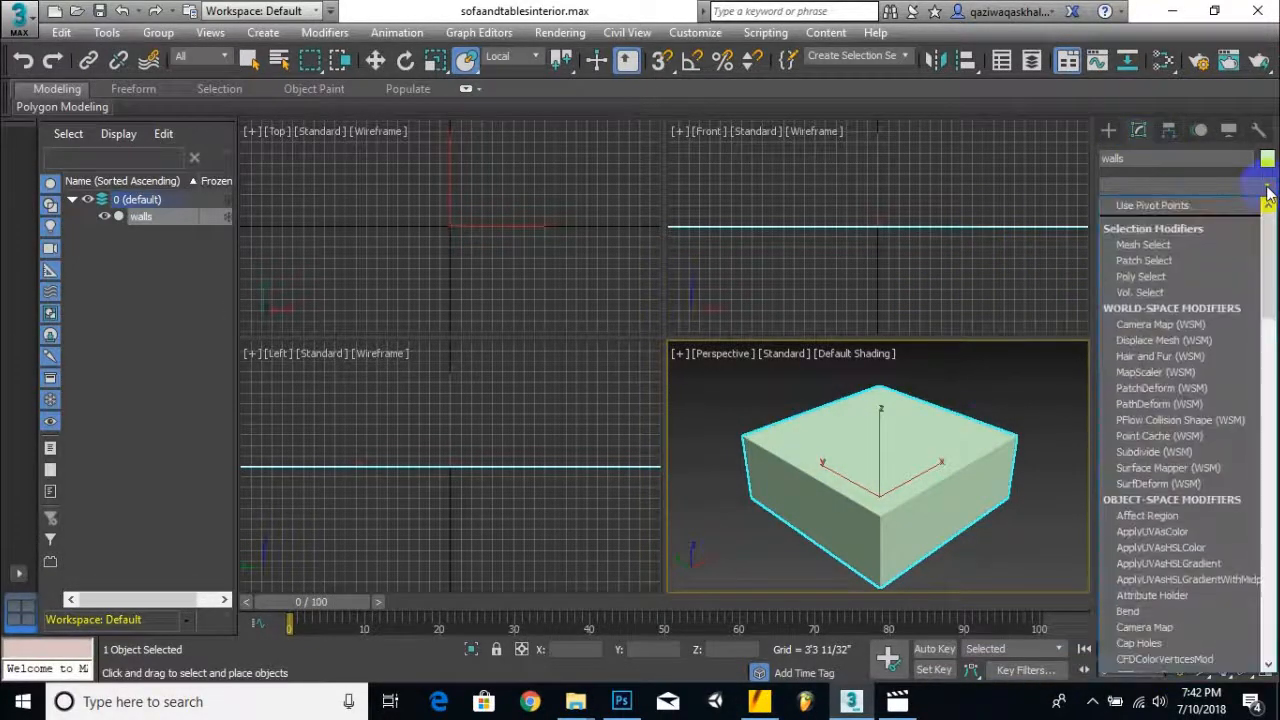
type("esh")
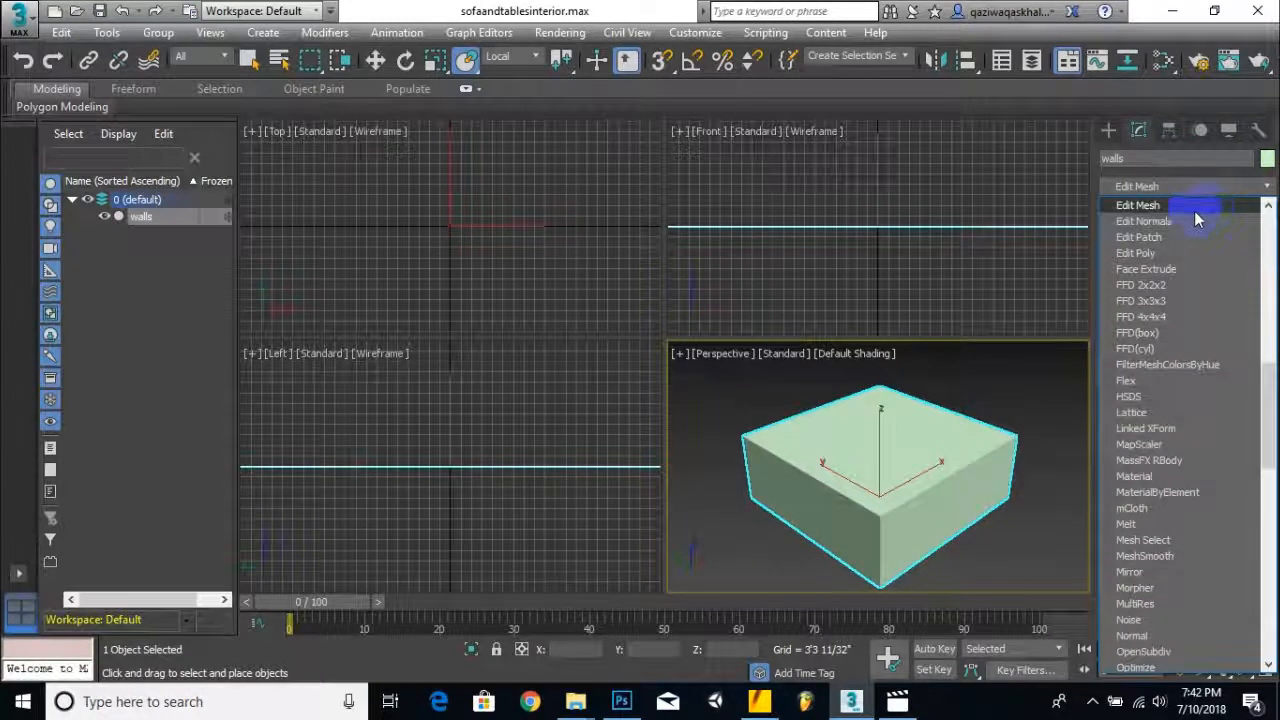
left_click(1137, 253)
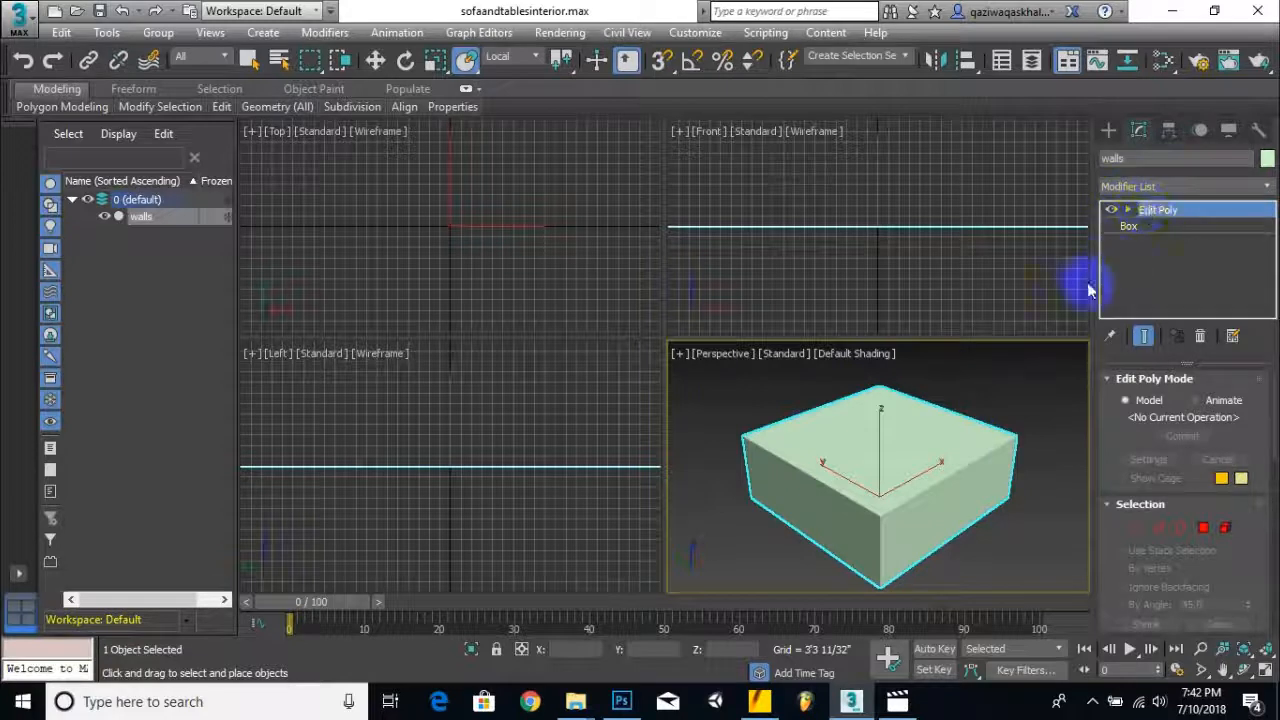
- Activate the Polygon sub-object level of the walls' Edit Poly modifier
left_click(928, 412)
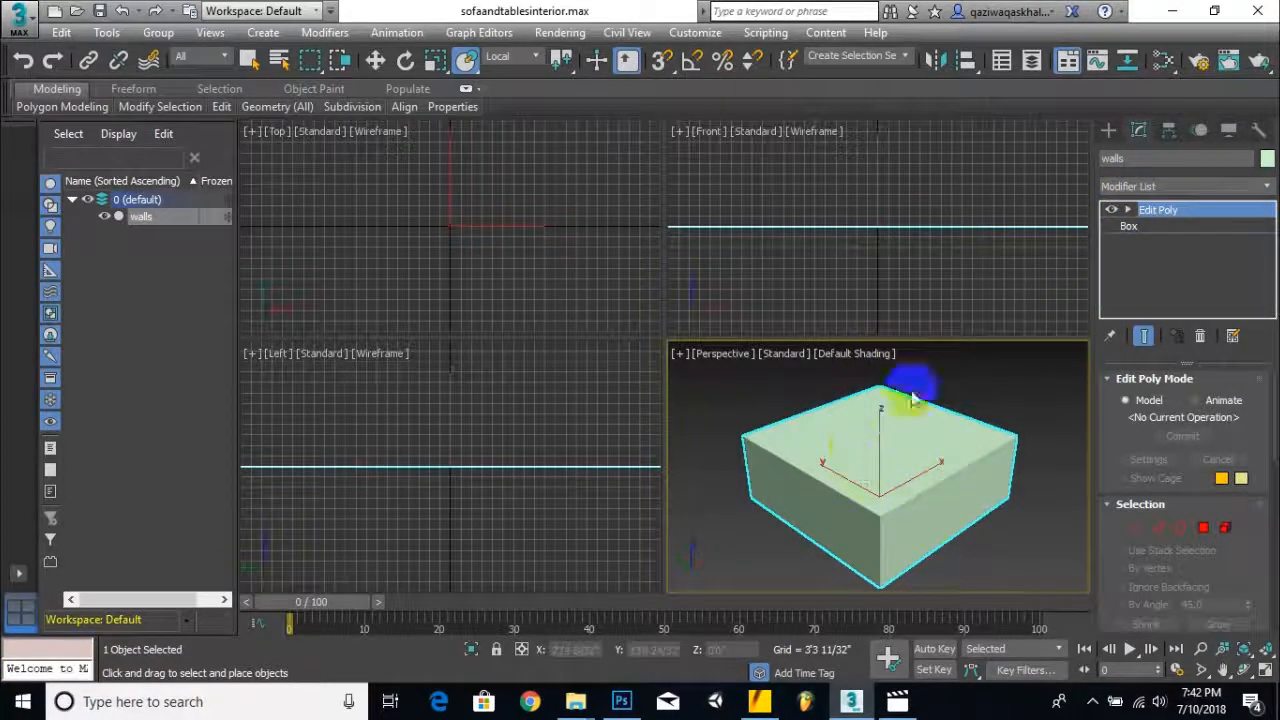
left_click_drag(984, 475, 940, 484)
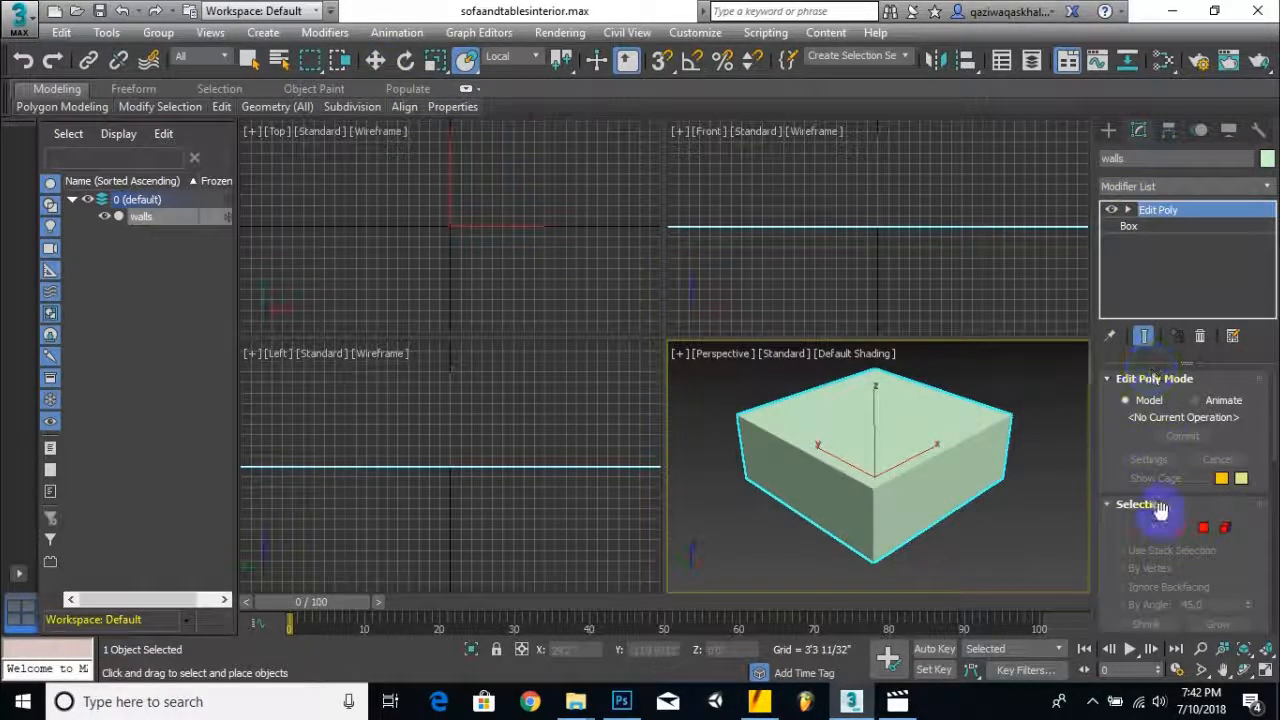
scroll(1160, 512, "down", 2)
left_click(1203, 474)
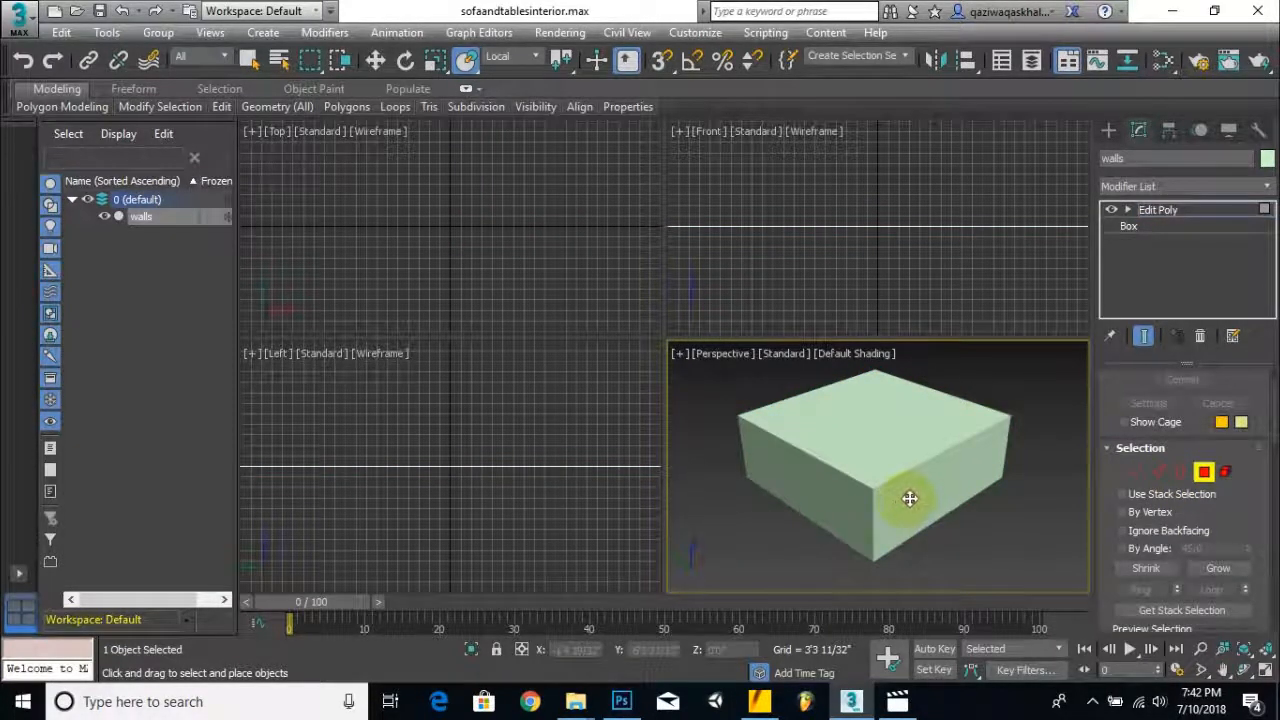
left_click(1160, 210)
left_click(1128, 210)
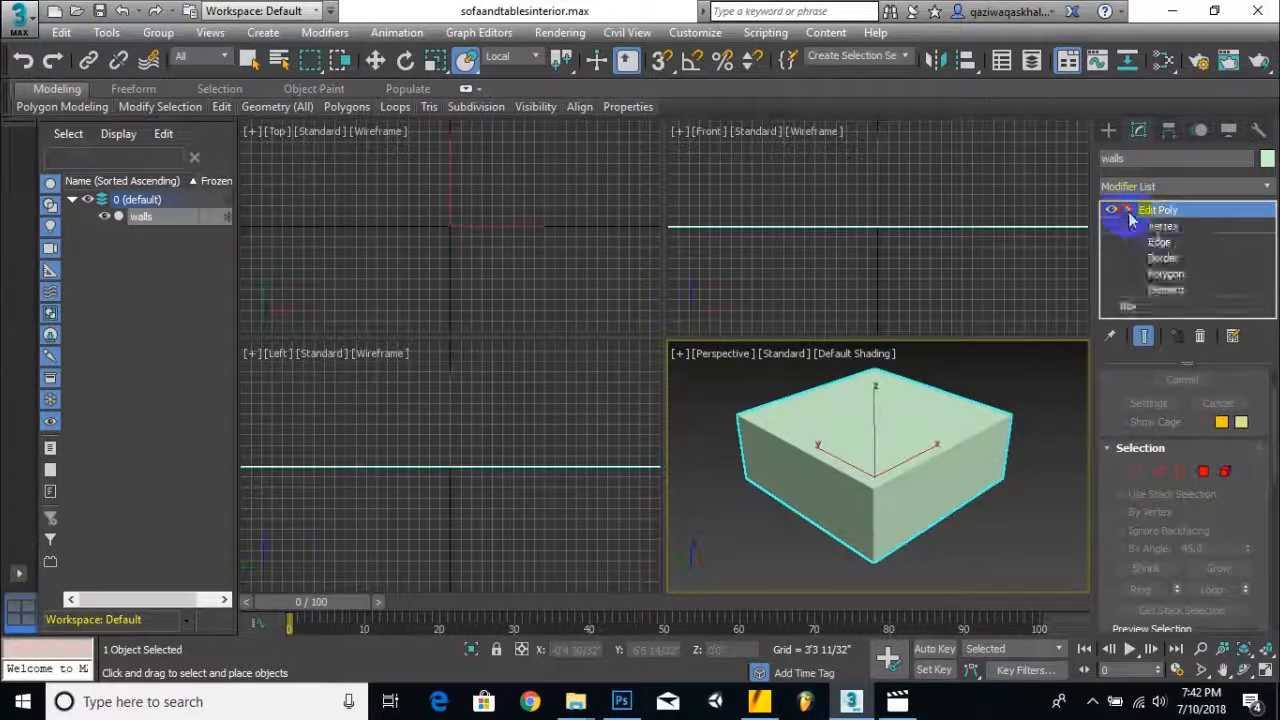
left_click(1165, 274)
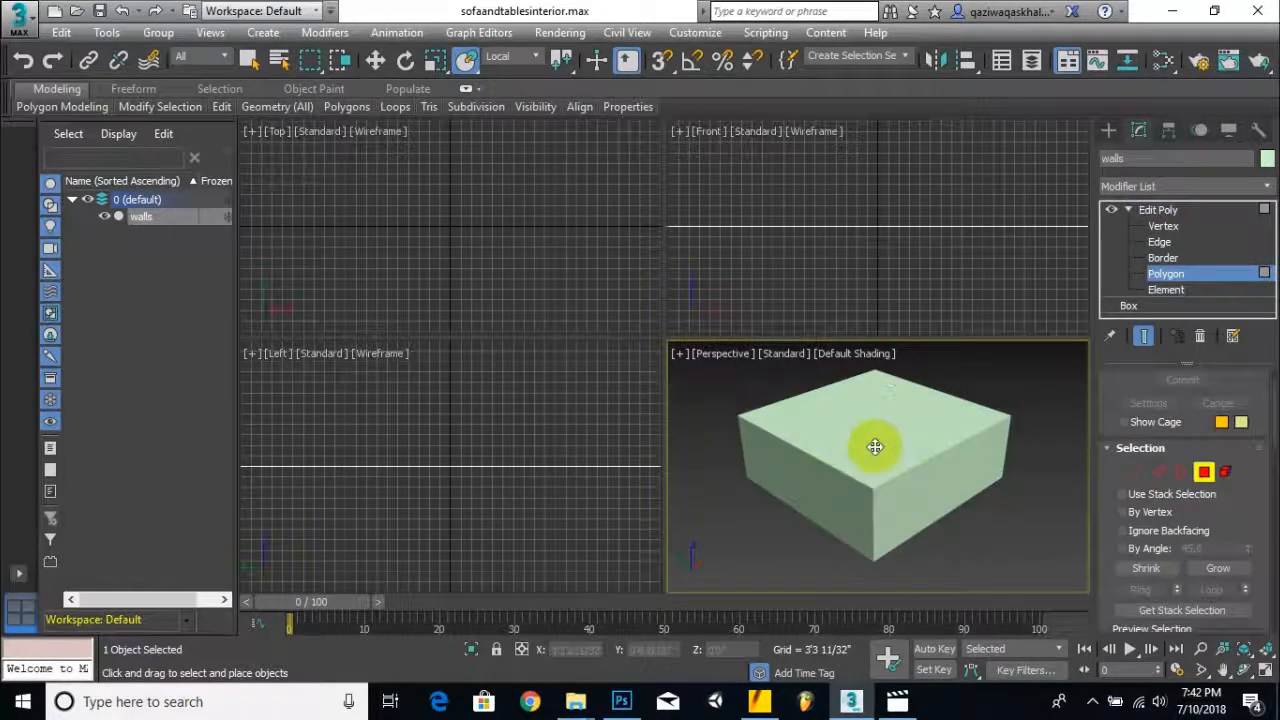
left_click(1108, 132)
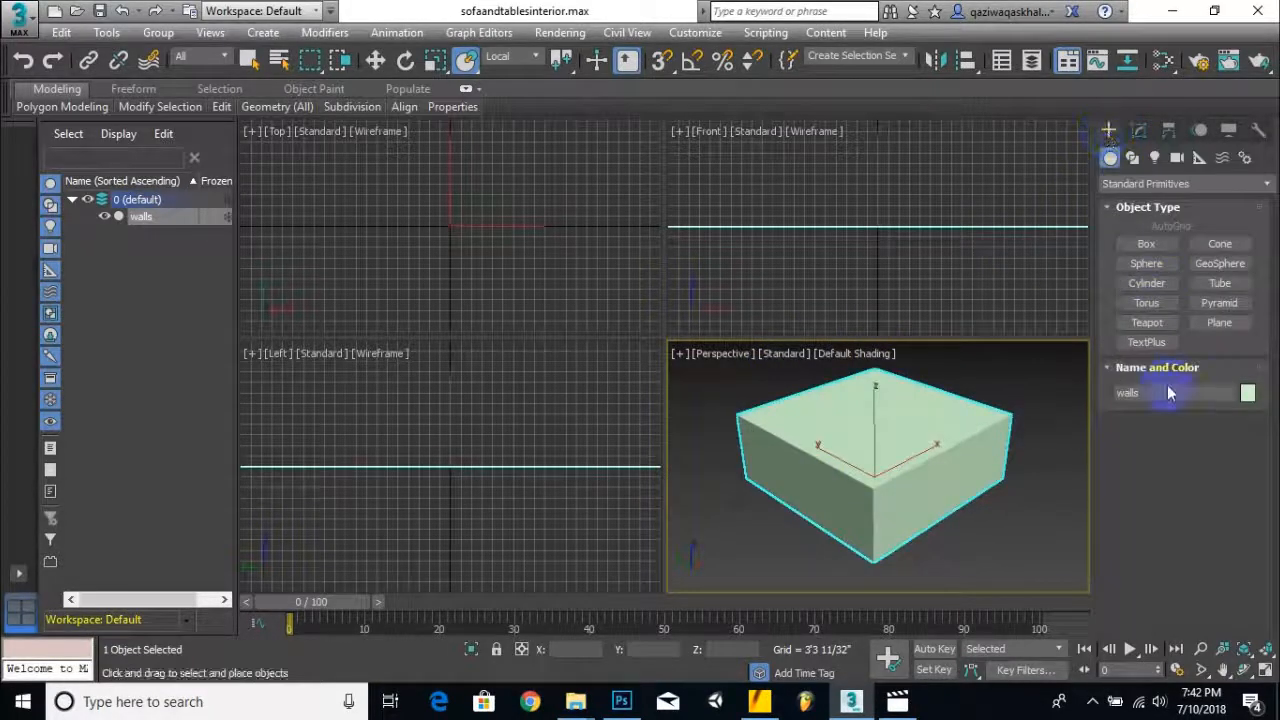
left_click(1138, 131)
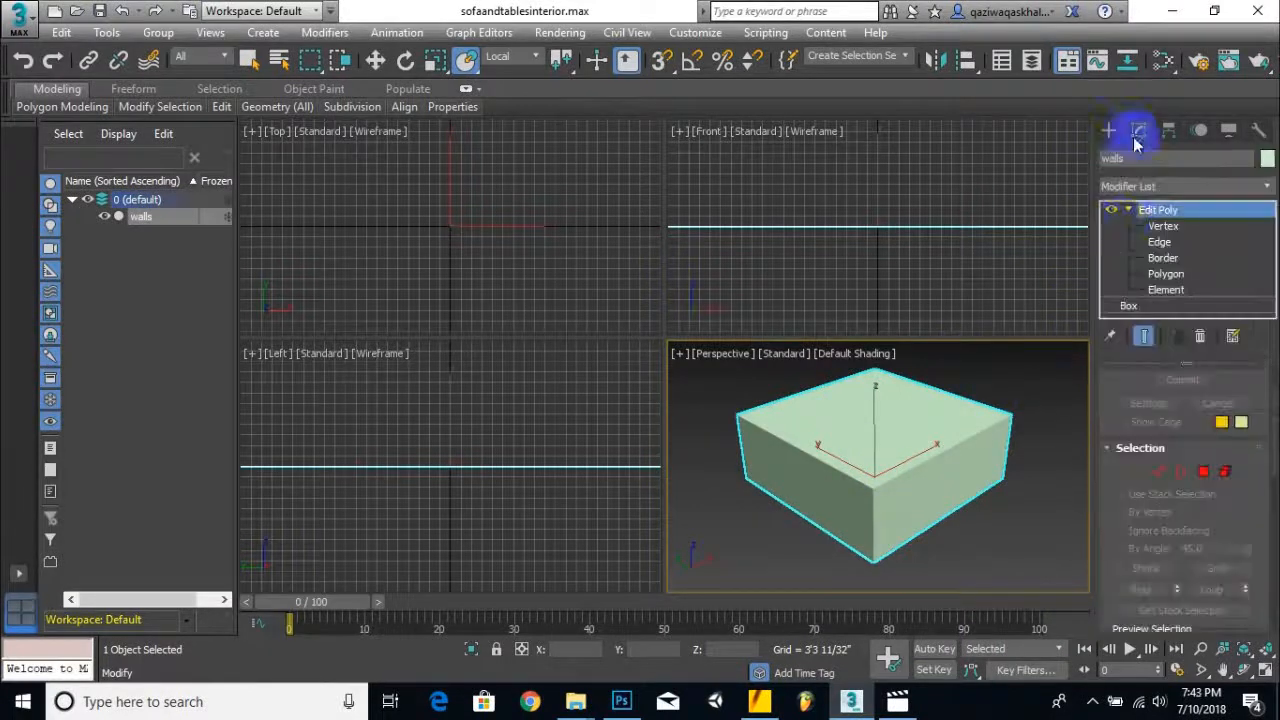
- Set the box's length, width and height segments to 2 and select individual polygons on the front wall
left_click(1130, 306)
left_click(1219, 486)
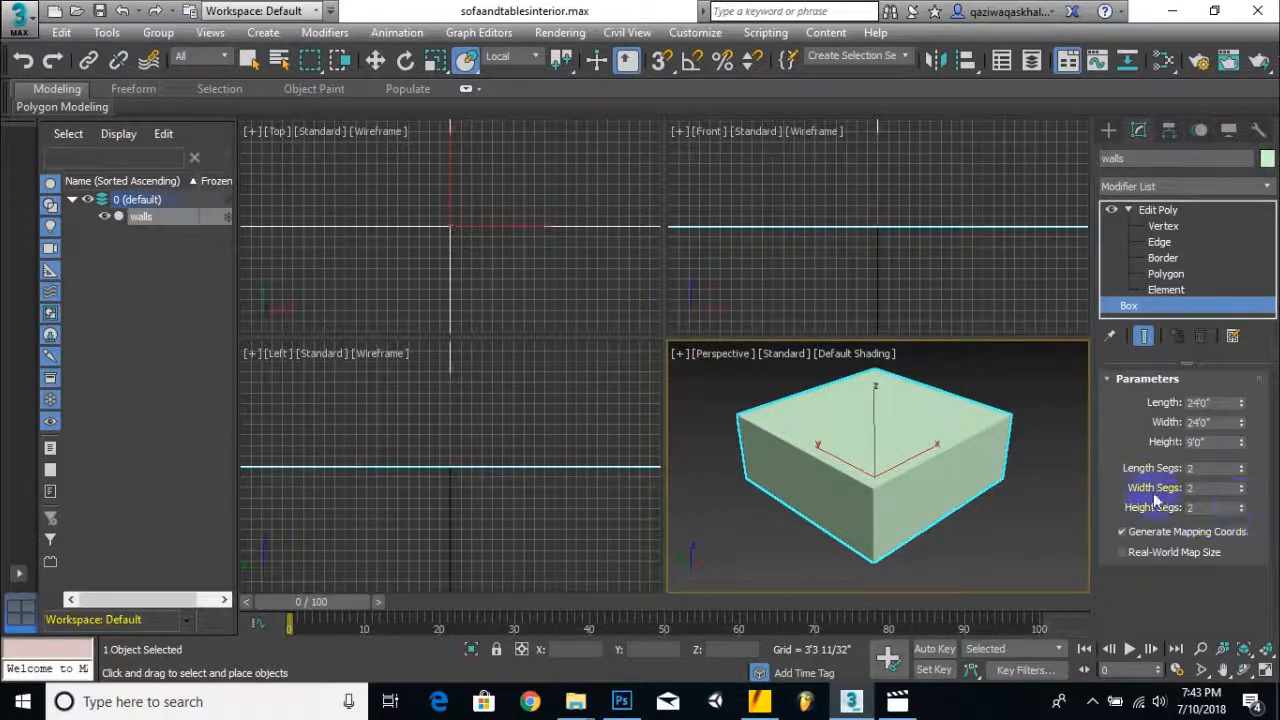
left_click(1168, 276)
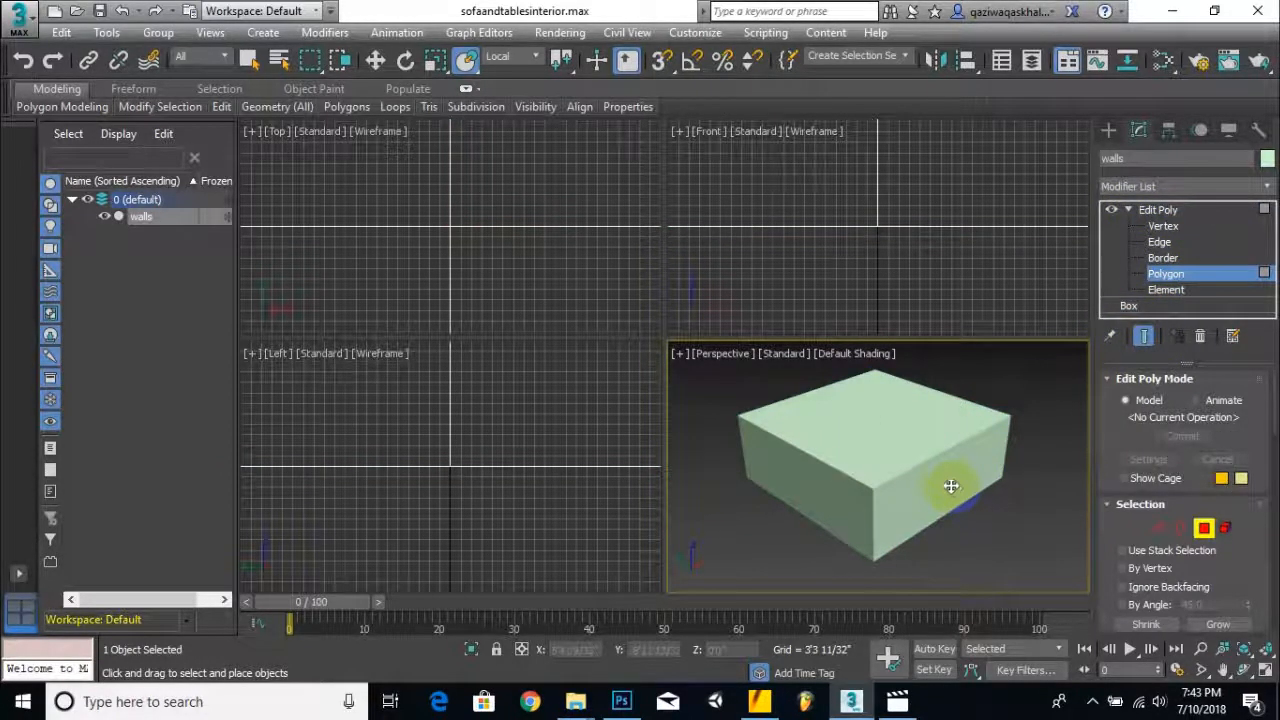
left_click(375, 60)
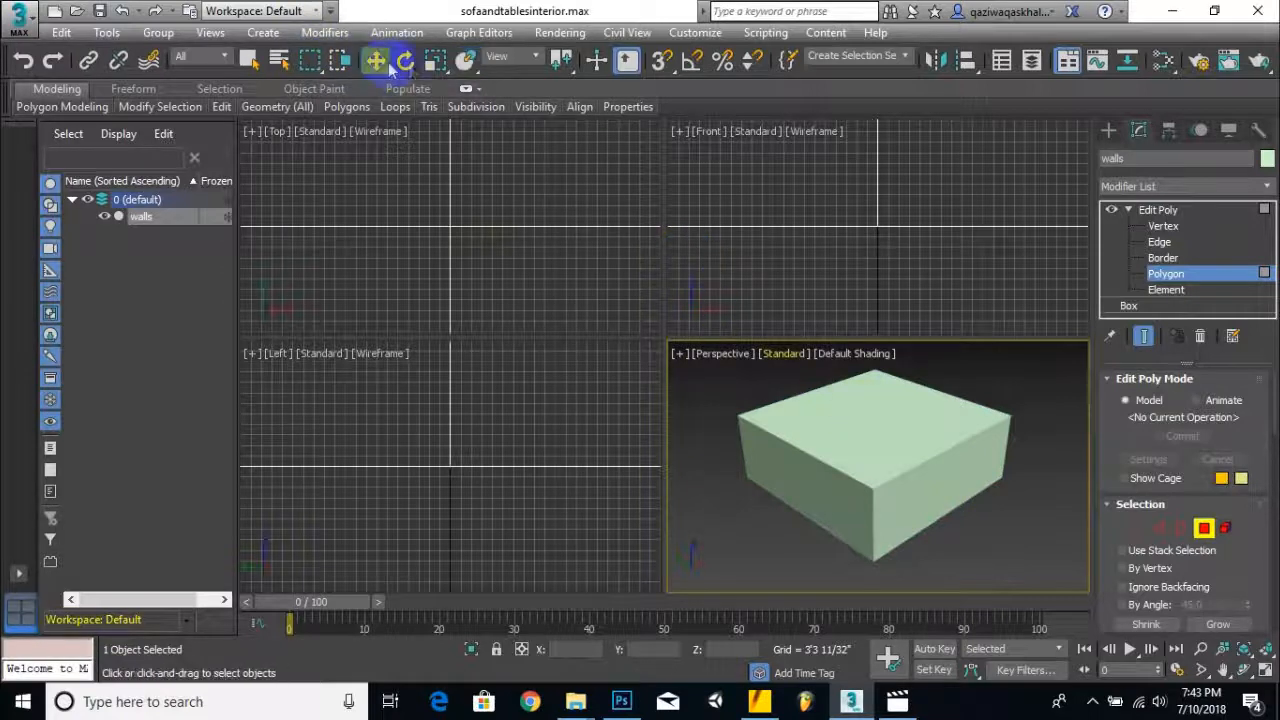
left_click(912, 492)
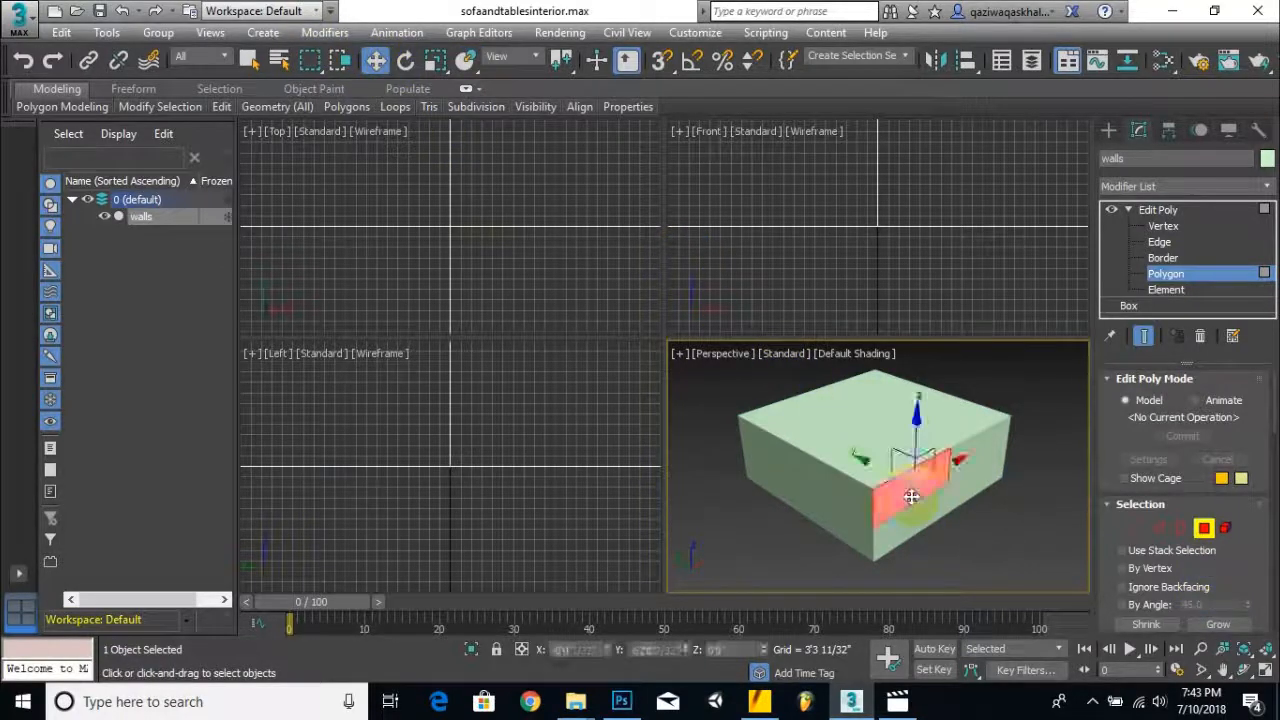
left_click(978, 487)
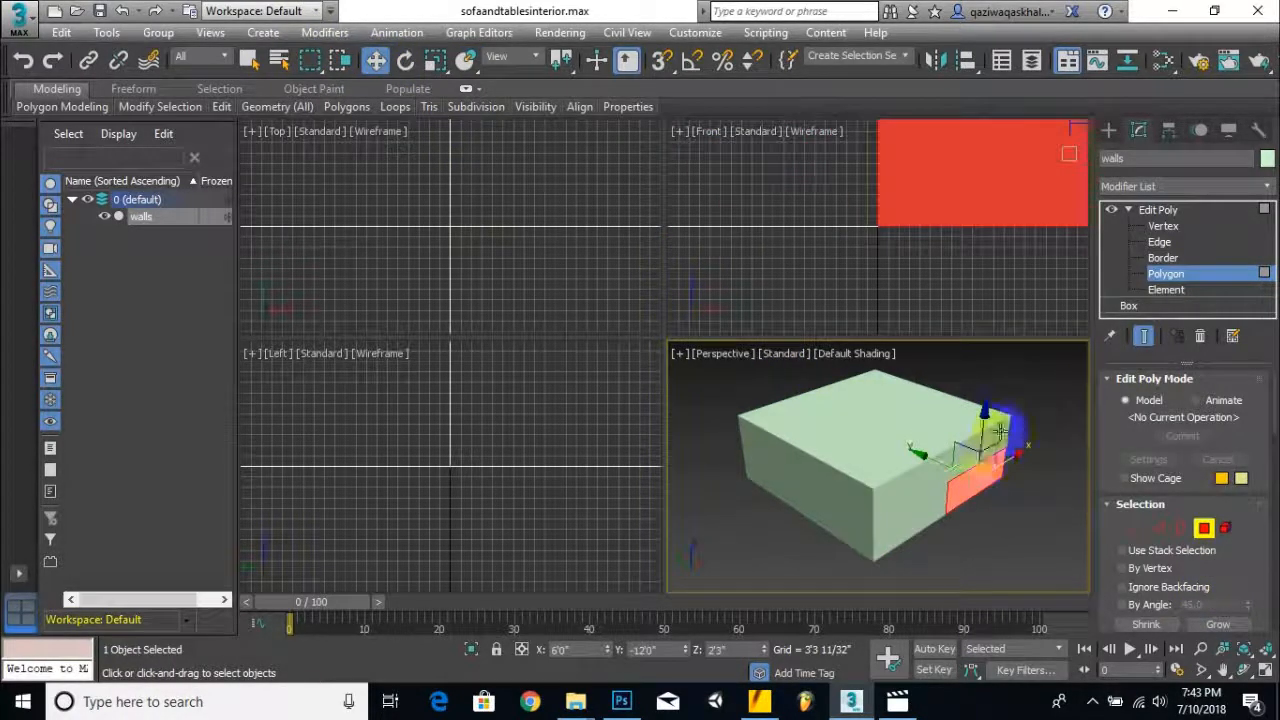
left_click(872, 478)
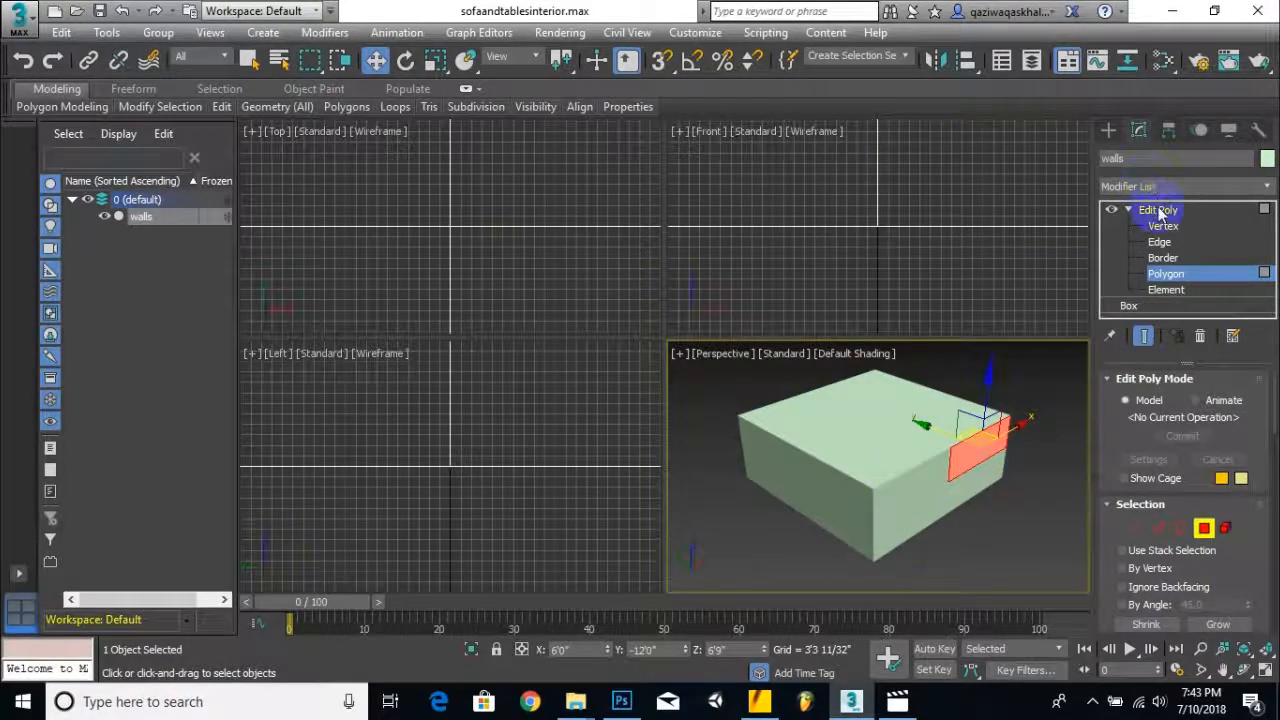
- Set the box's length, width and height segments back to 1
left_click(1128, 305)
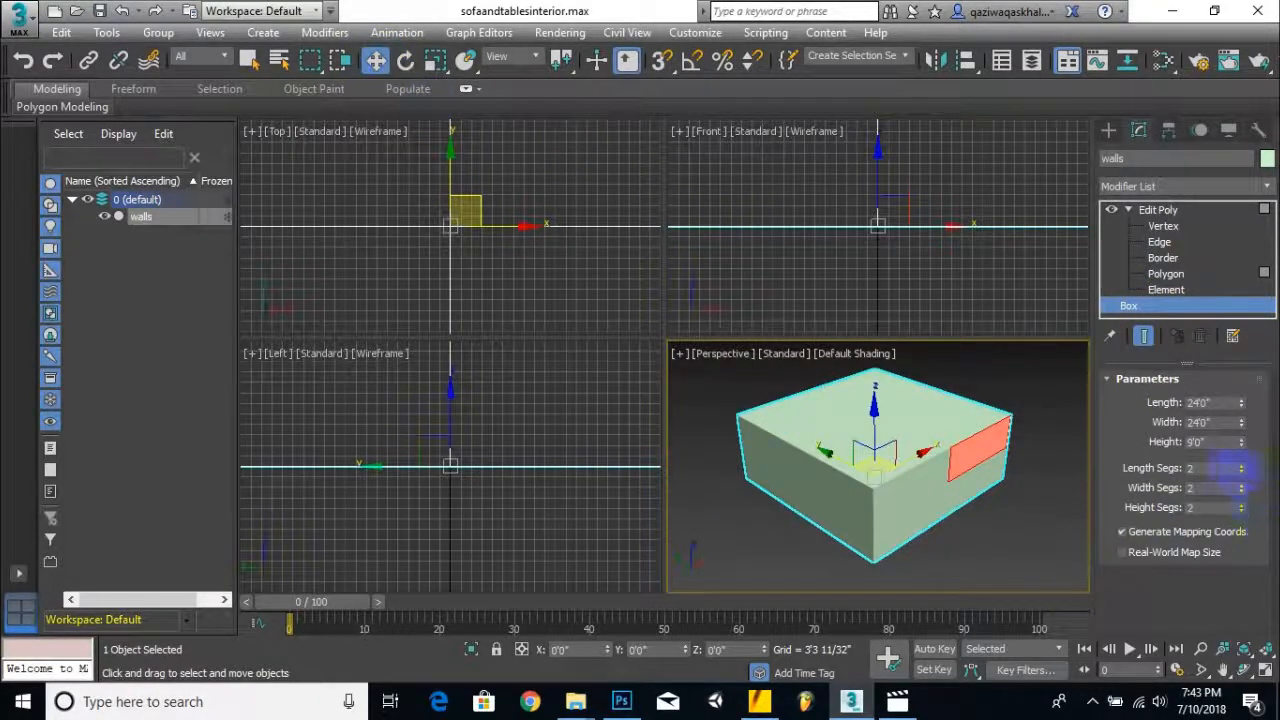
left_click(1212, 468)
key("Tab")
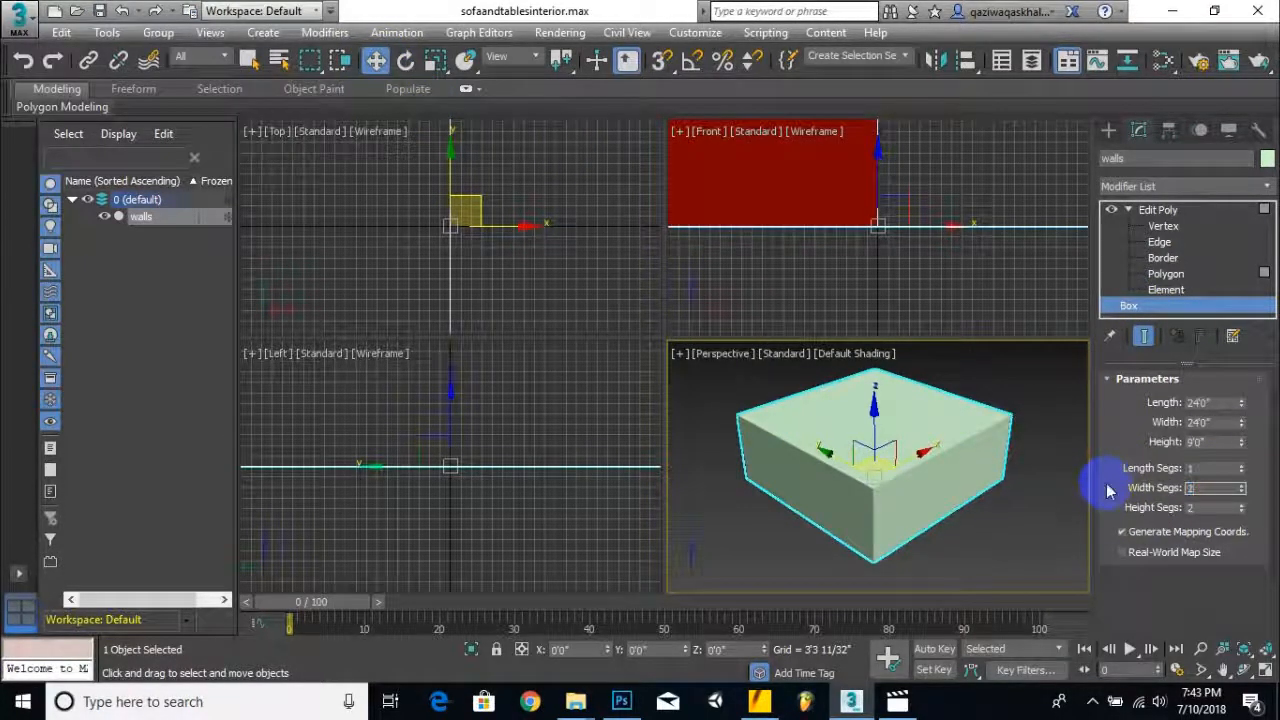
type("1")
key("Tab")
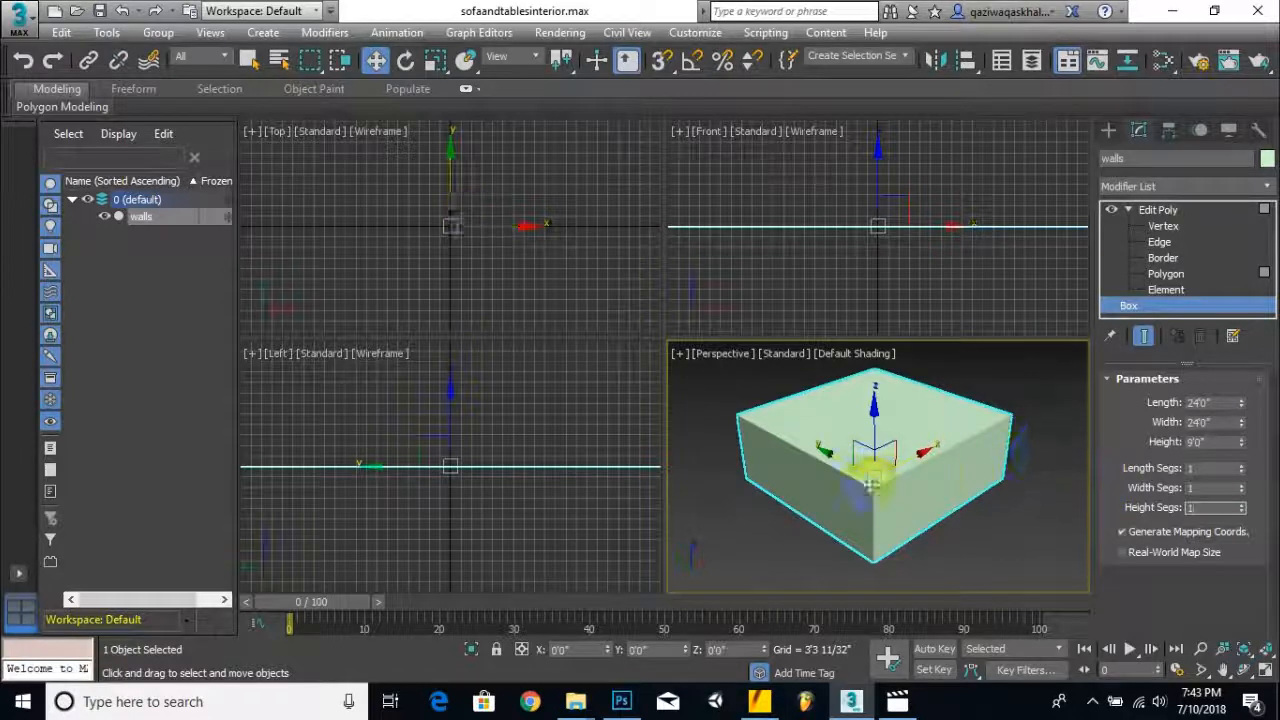
- Delete the two adjacent wall polygons facing the Perspective view at the polygon level of the walls object
key("4")
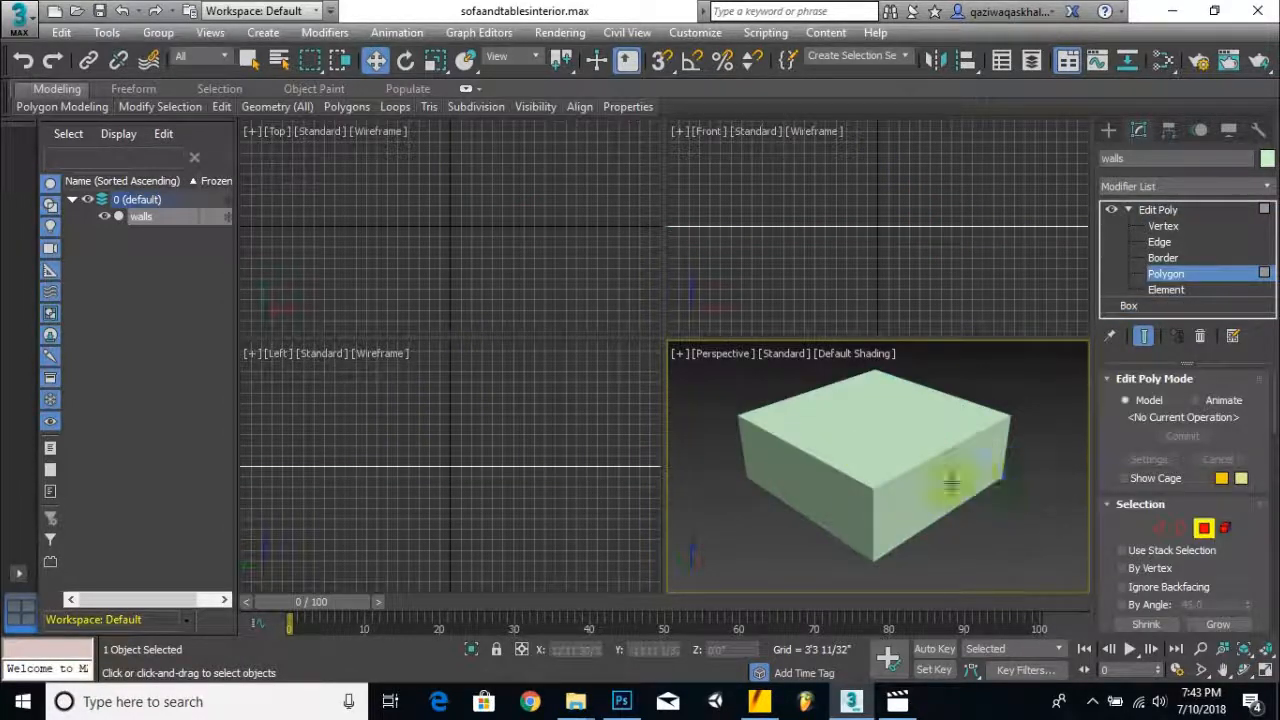
left_click(951, 487)
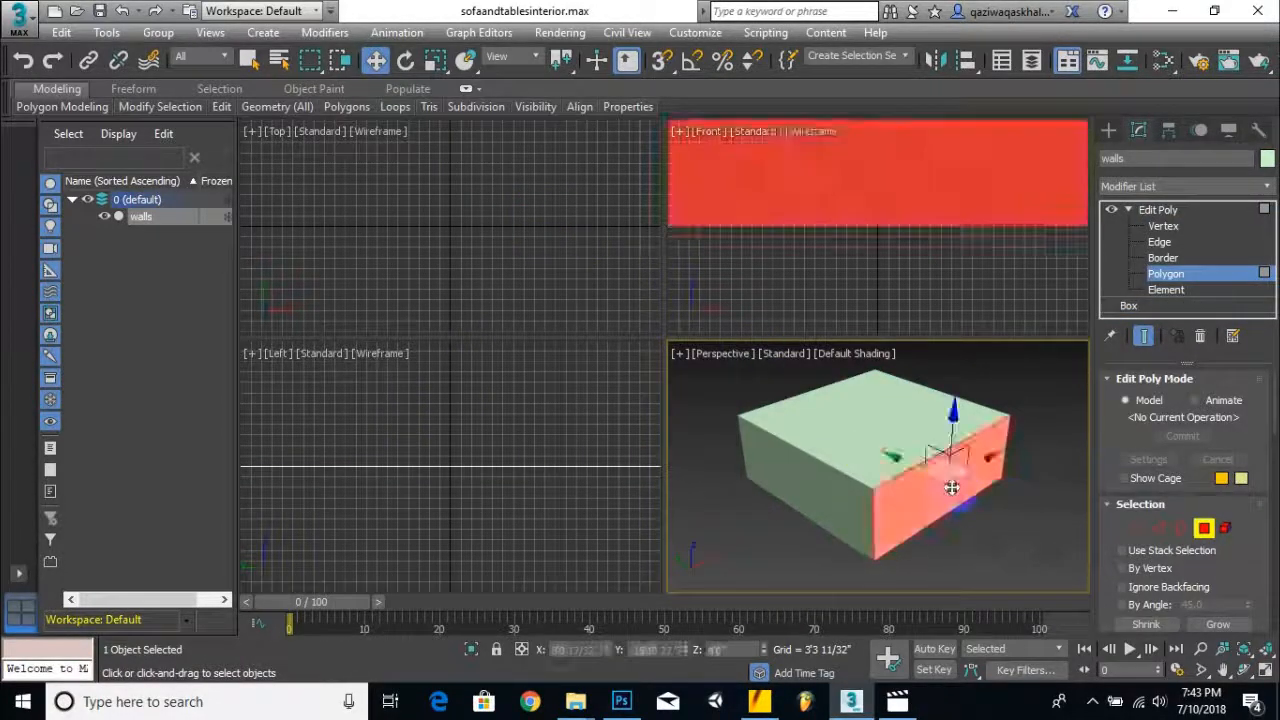
left_click(891, 485)
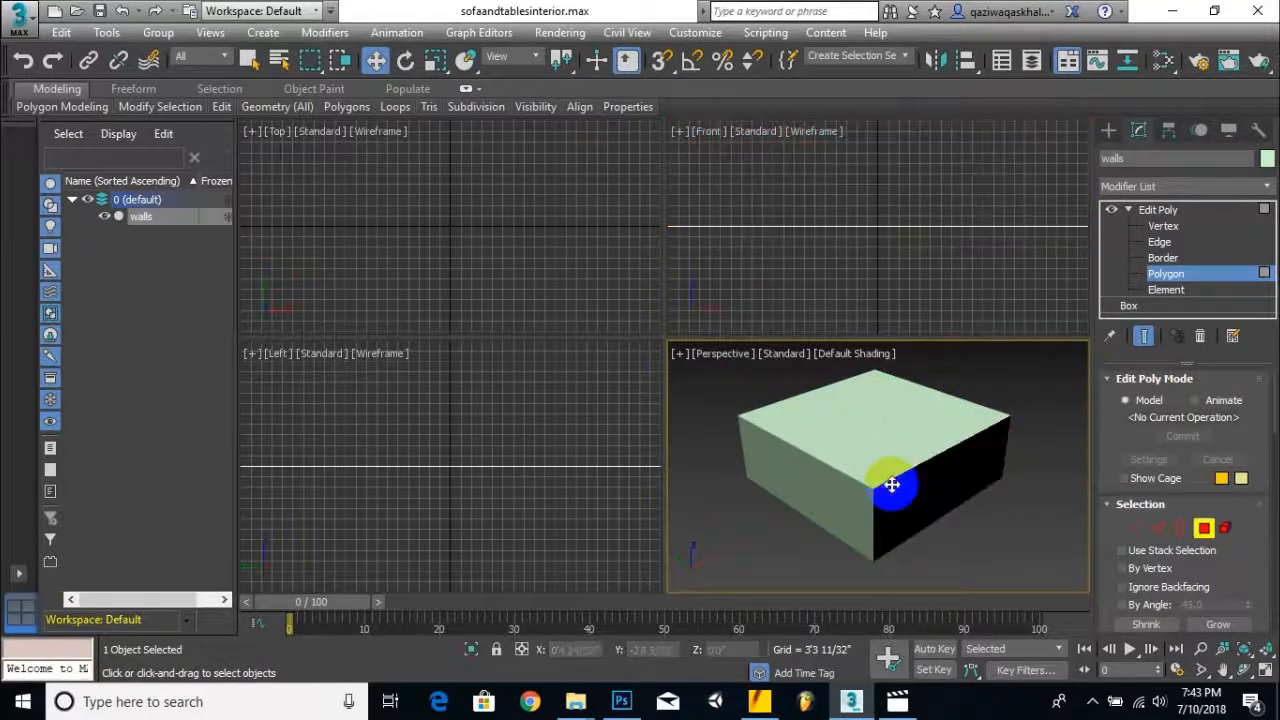
left_click(829, 498)
left_click(1030, 520)
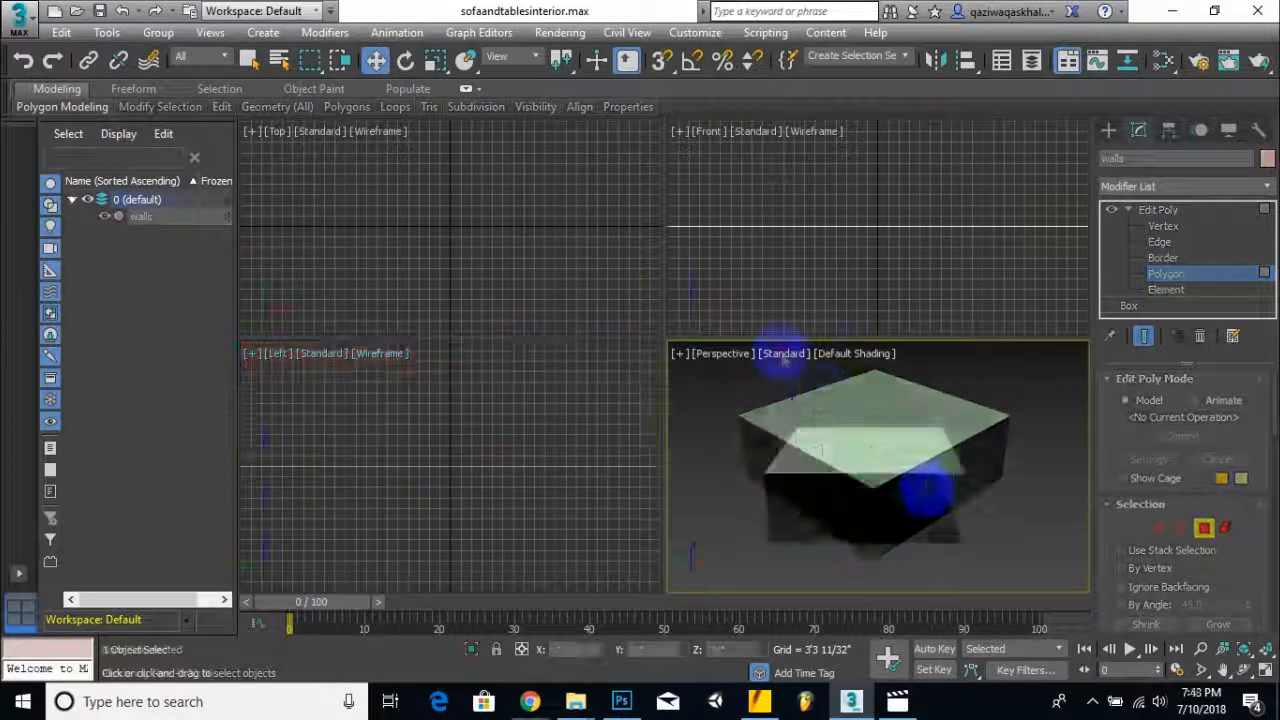
- Switch the Perspective viewport to High Quality display for the opened room
left_click(782, 354)
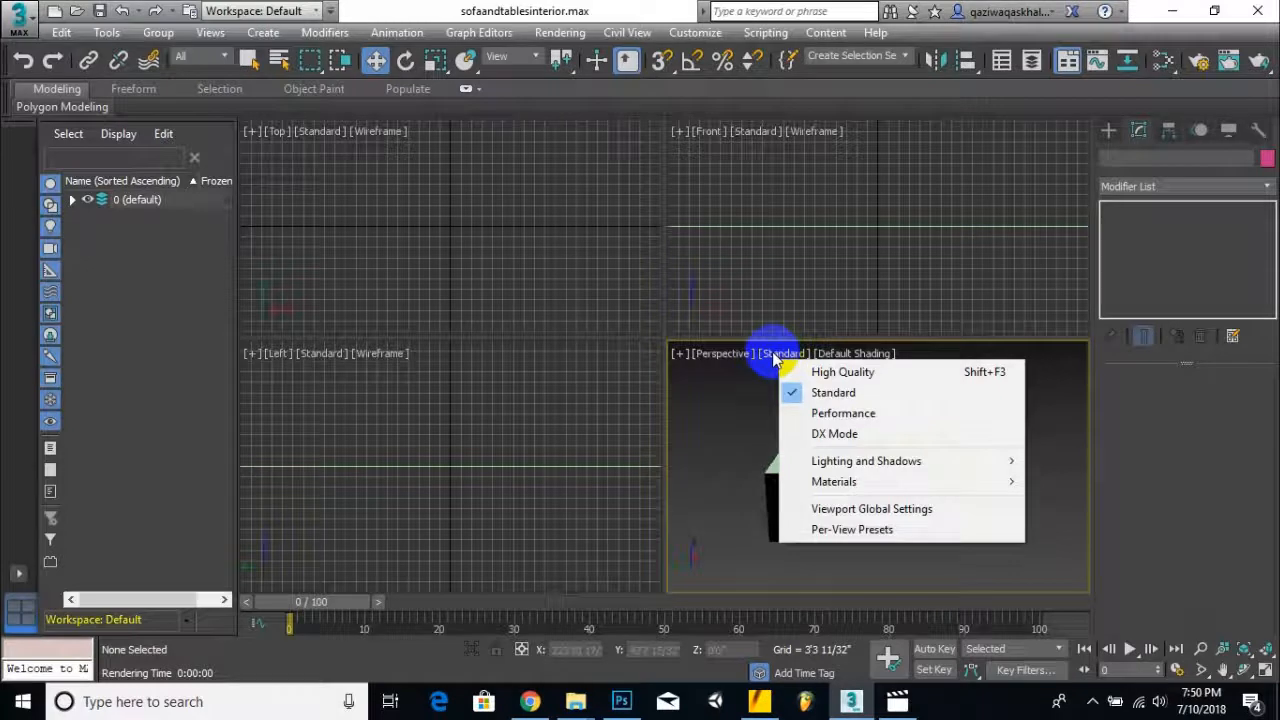
left_click(864, 374)
middle_click_drag(903, 440, 897, 484, "alt")
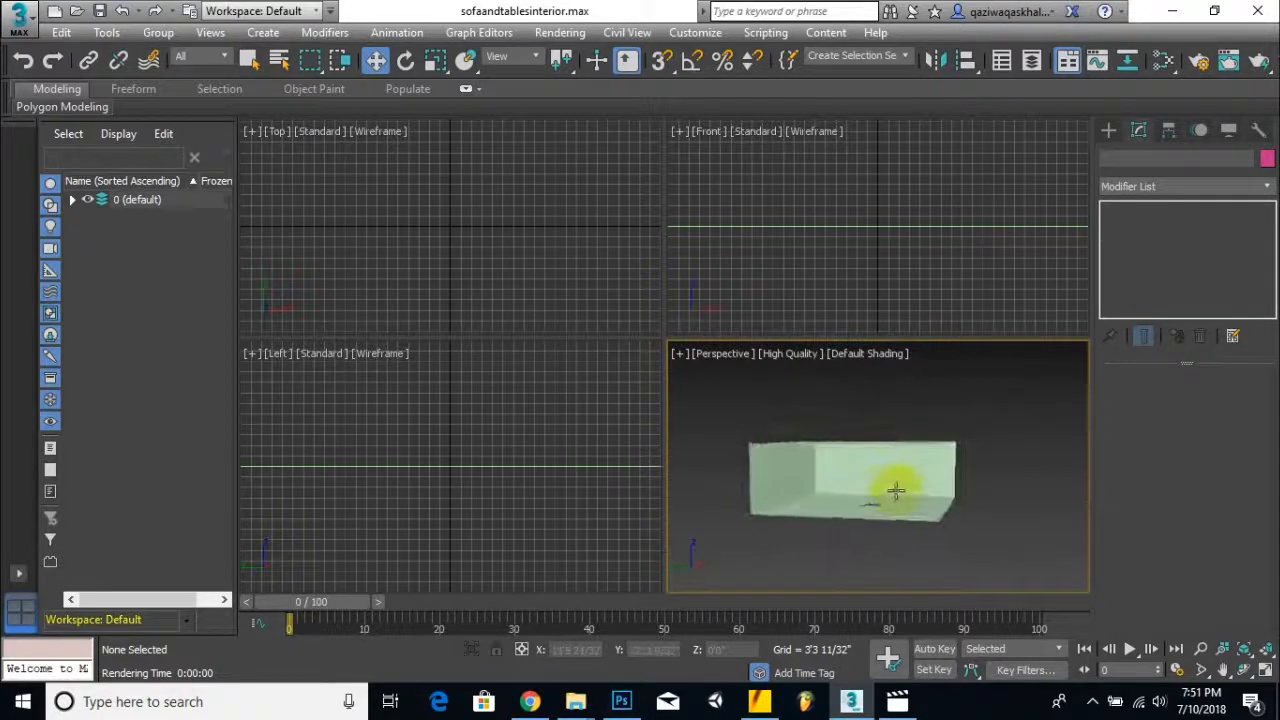
scroll(889, 491, "up", 4)
middle_click_drag(803, 484, 838, 518, "alt")
left_click(863, 443)
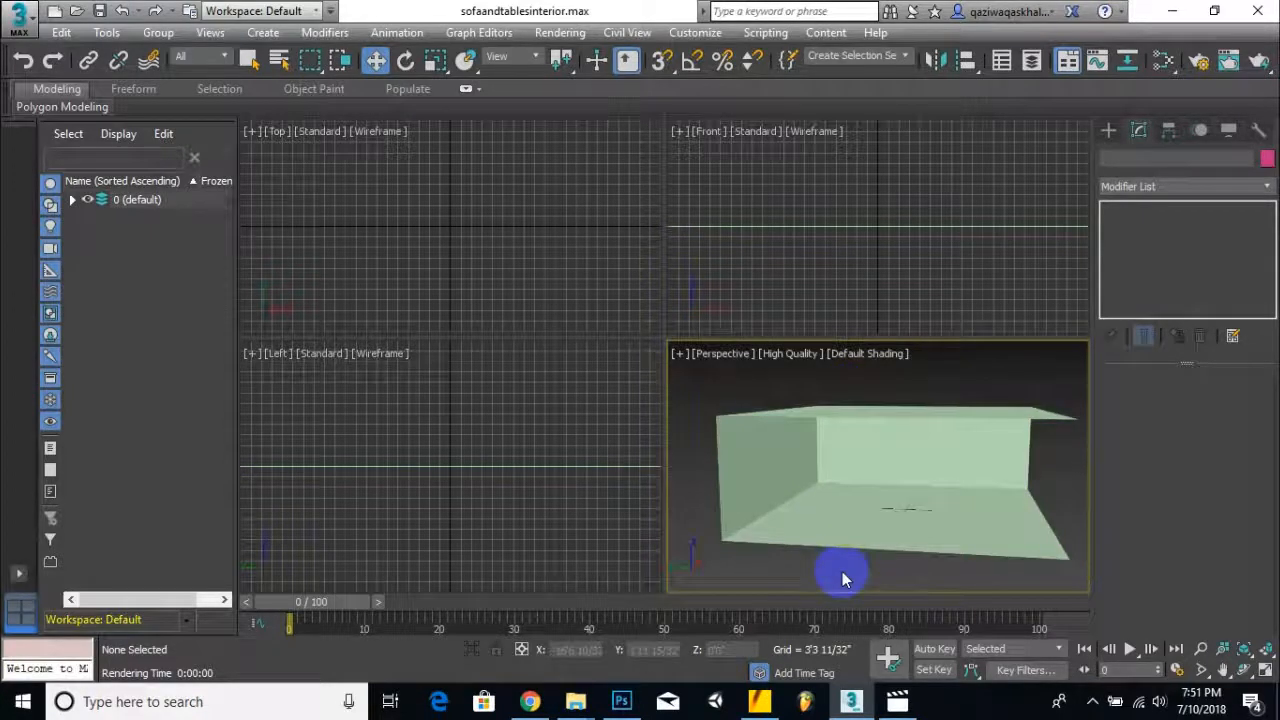
- Select the floor polygon of the walls object and detach it as a separate object
left_click(843, 531)
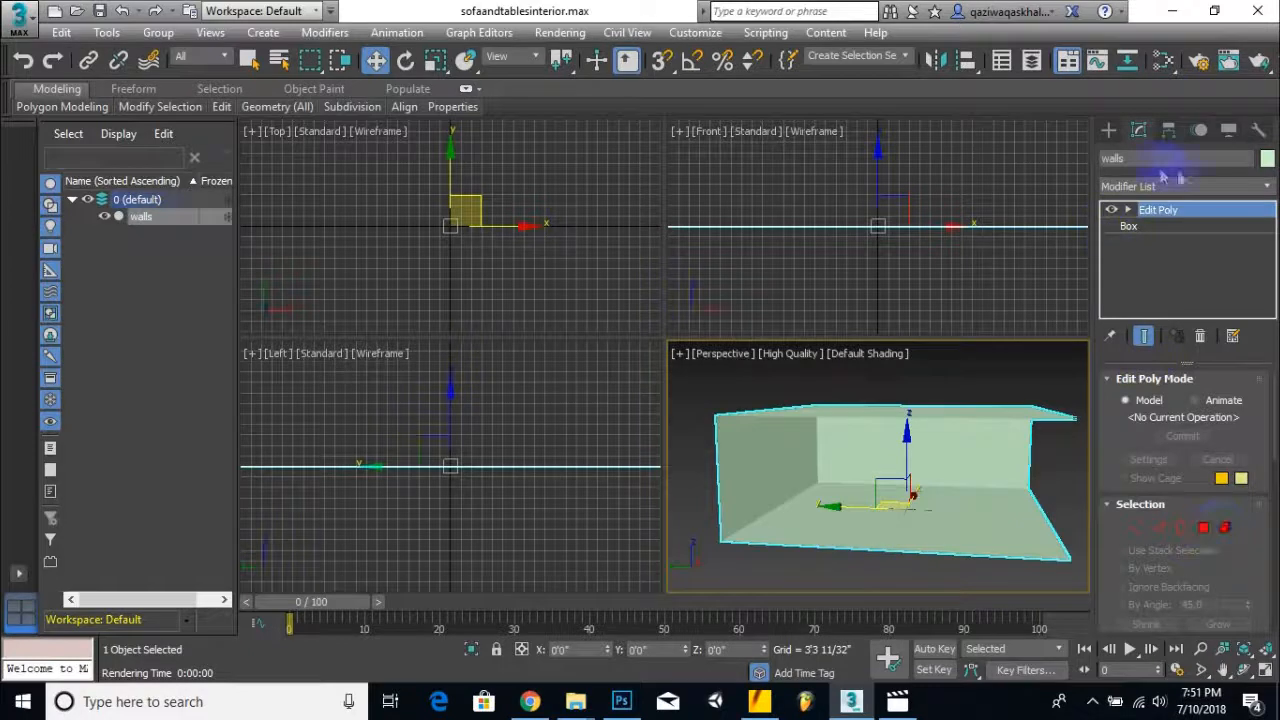
left_click(1204, 529)
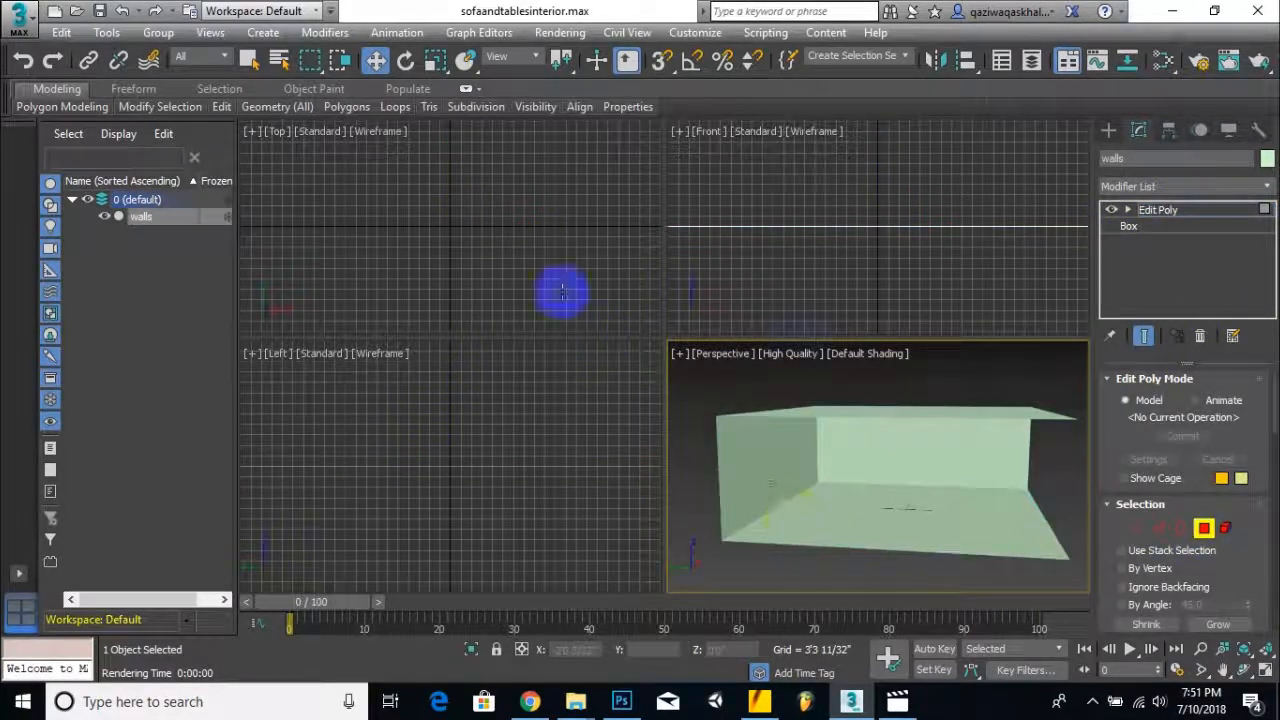
left_click(981, 535)
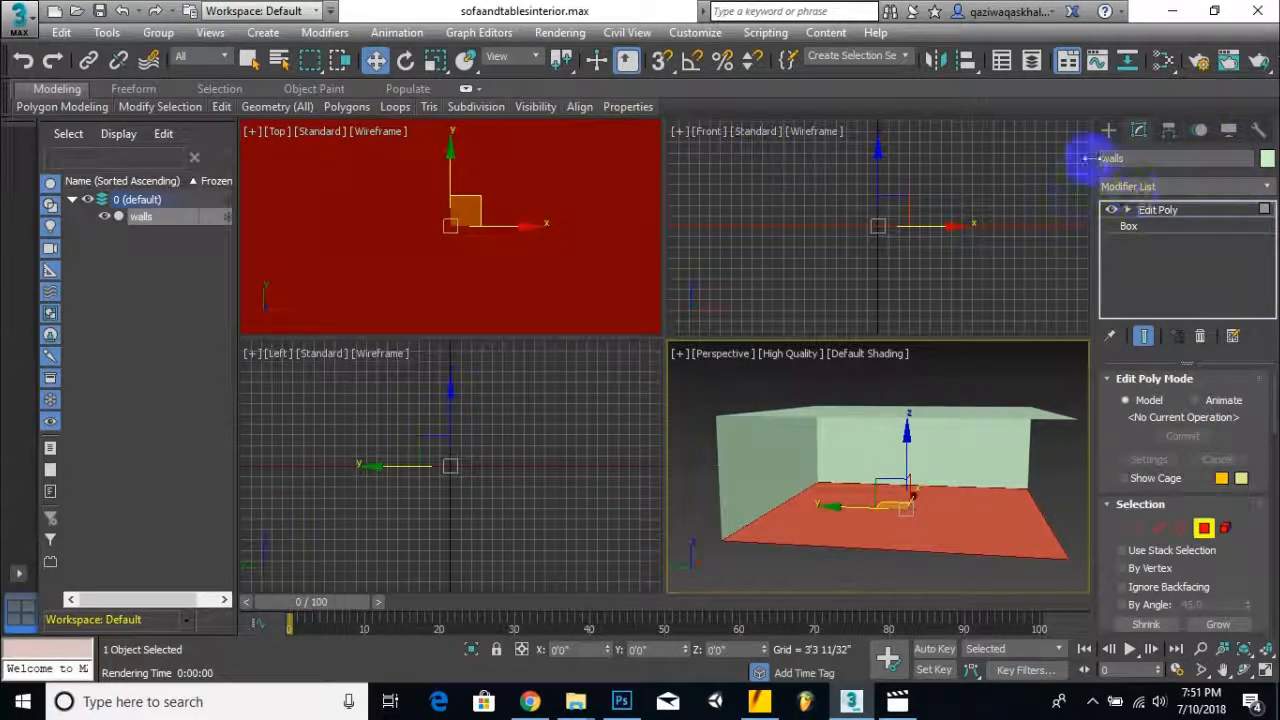
left_click_drag(1082, 158, 994, 162)
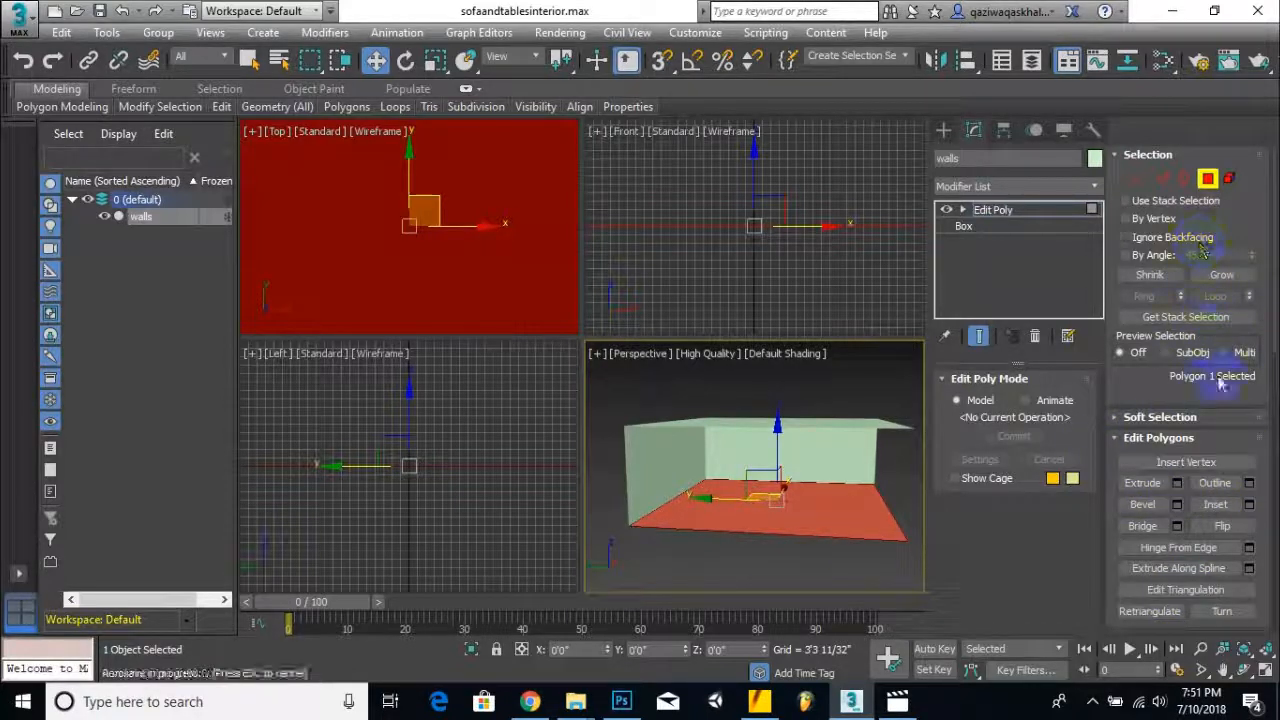
scroll(1204, 520, "down", 1)
scroll(1204, 565, "down", 3)
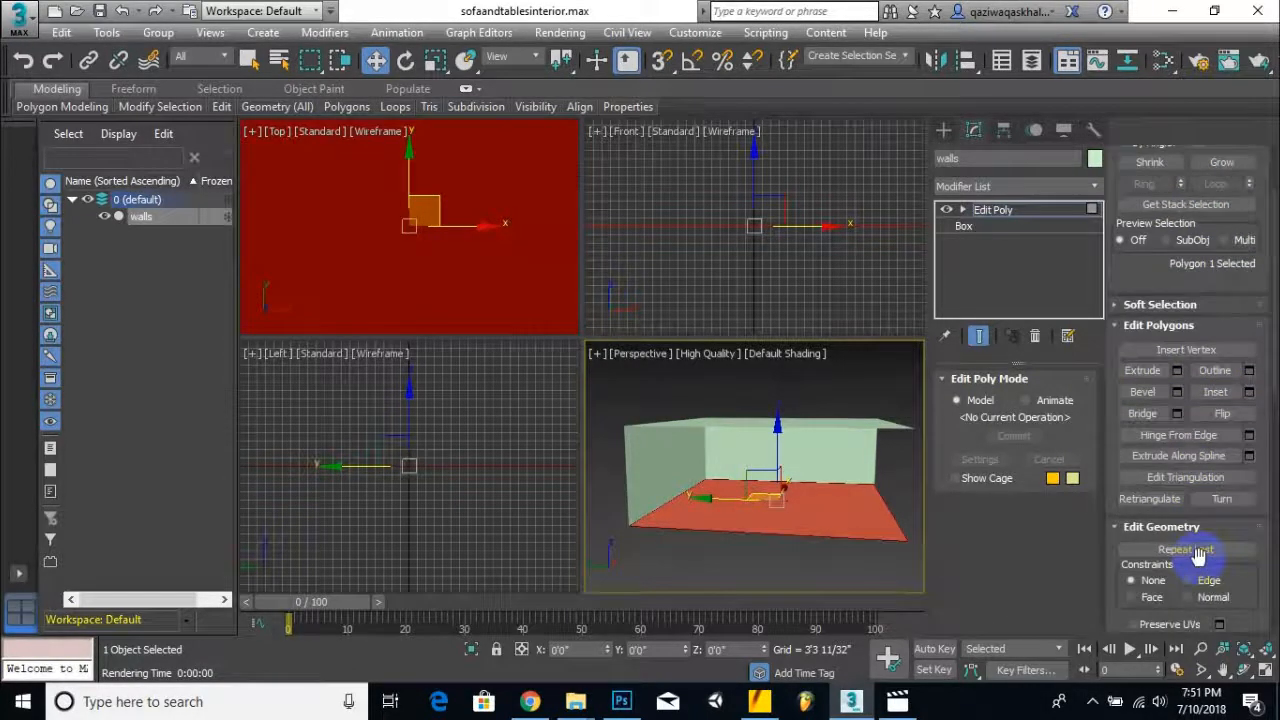
scroll(1198, 556, "down", 4)
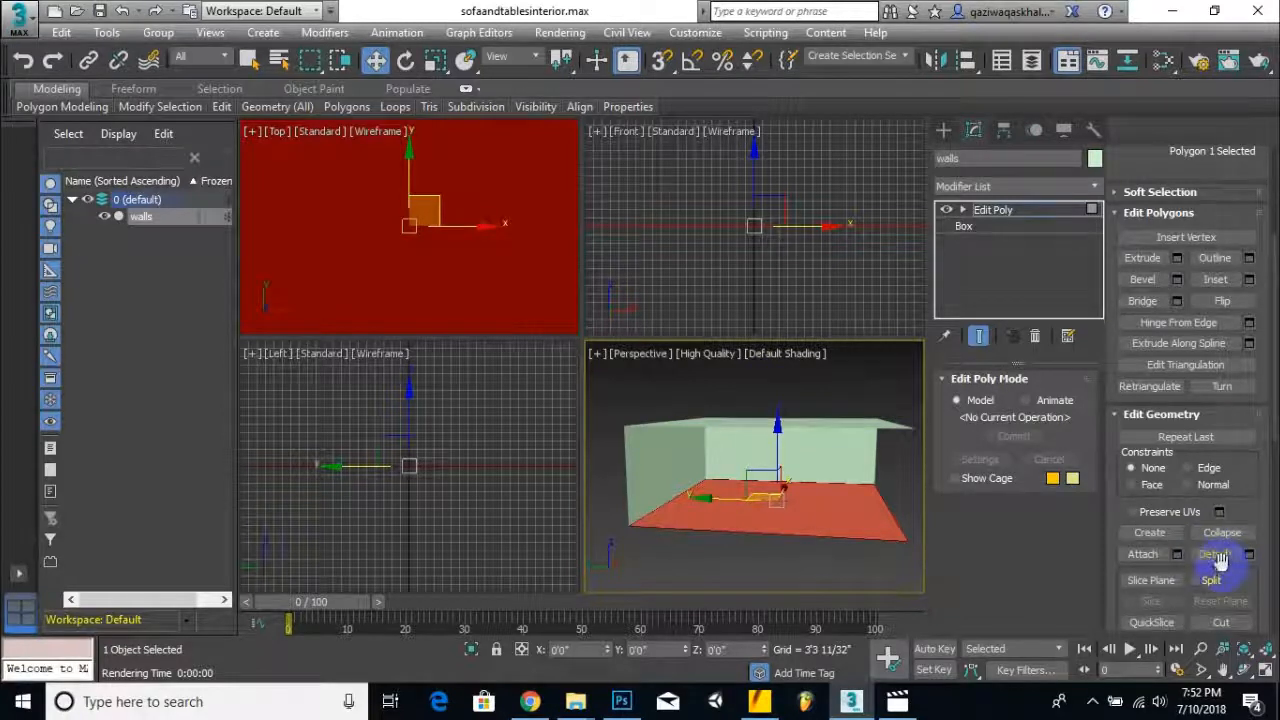
left_click(1214, 554)
left_click(952, 551)
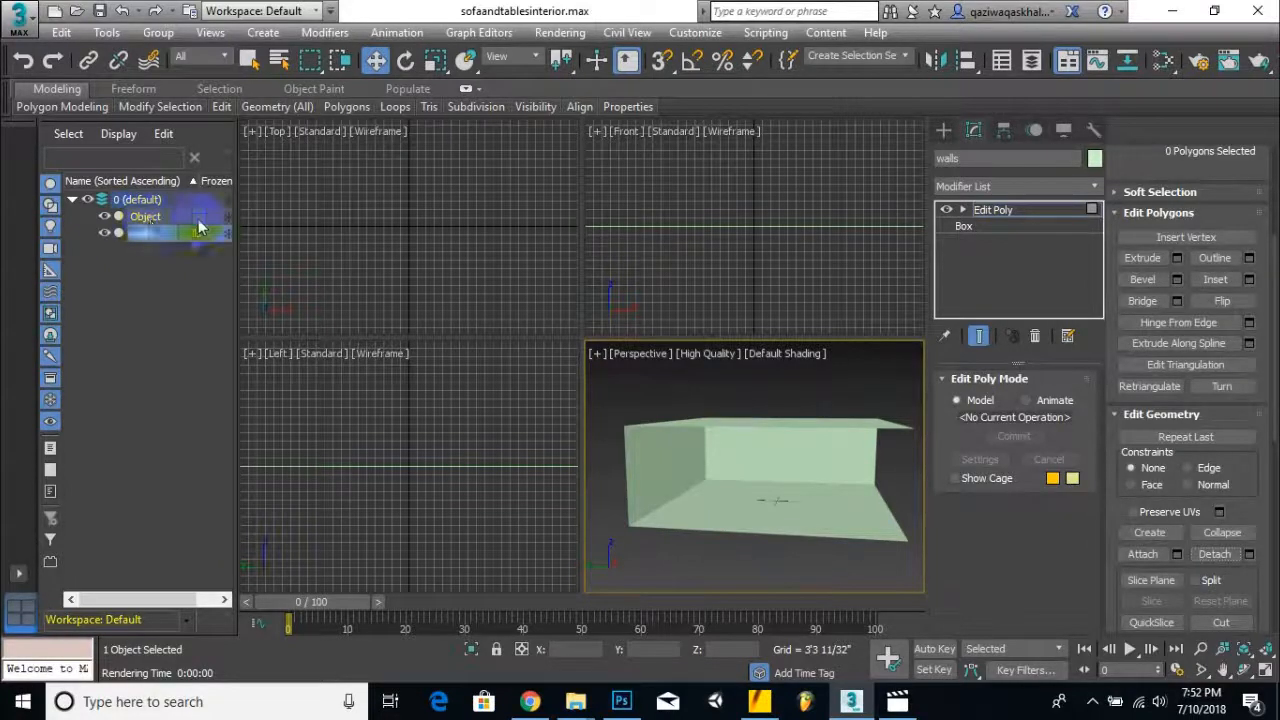
- Rename the detached floor object as floor and assign it a pink object color
right_click(198, 228)
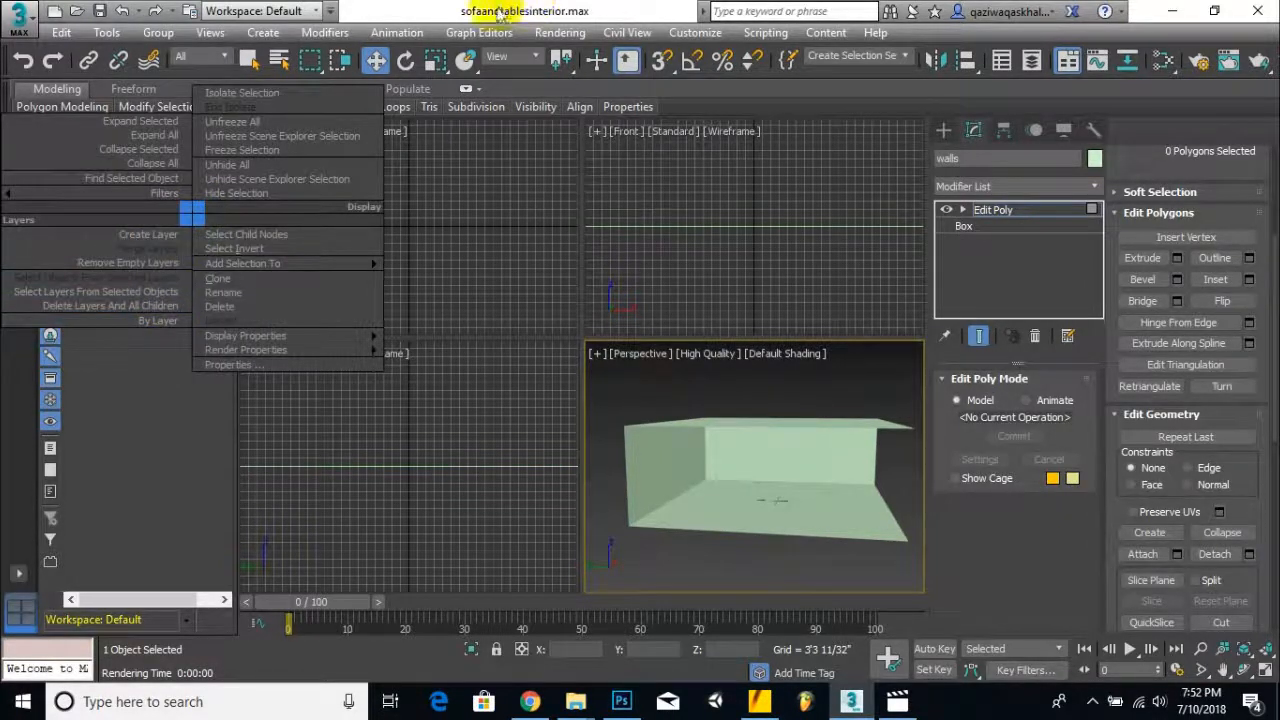
left_click(448, 11)
left_click(140, 217)
left_click(968, 222)
double_click(978, 158)
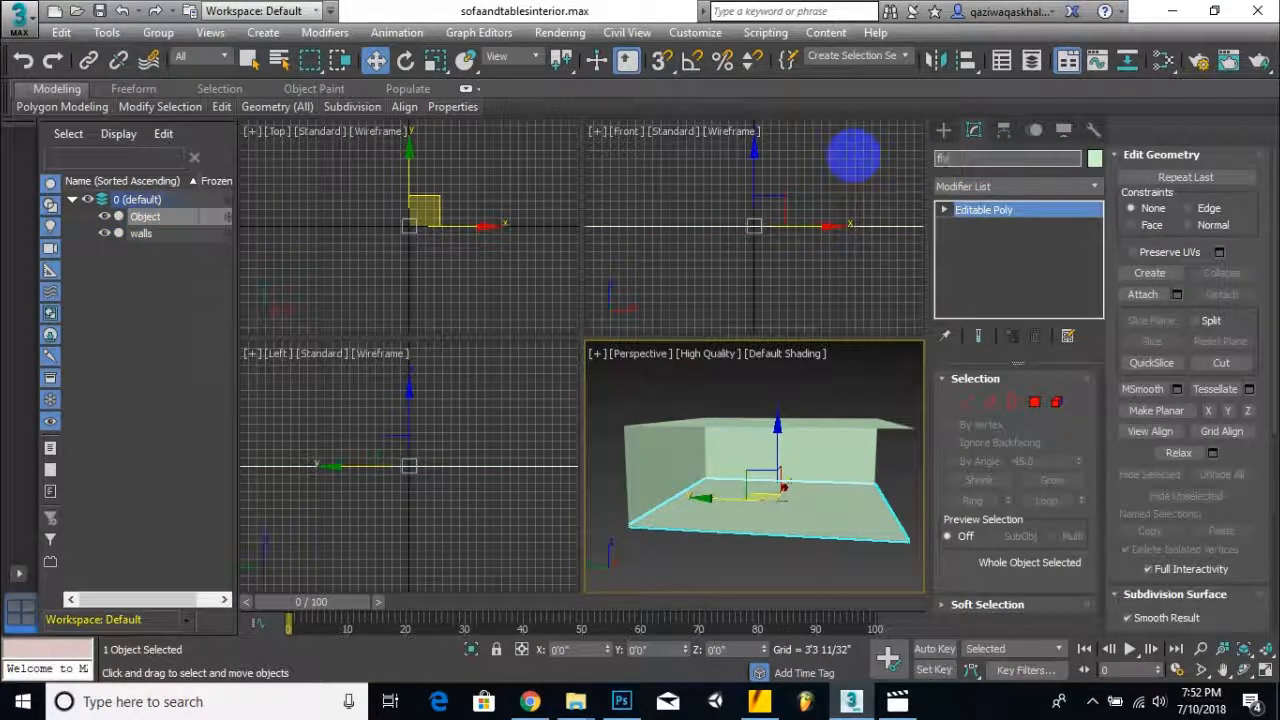
left_click(1094, 158)
left_click(783, 291)
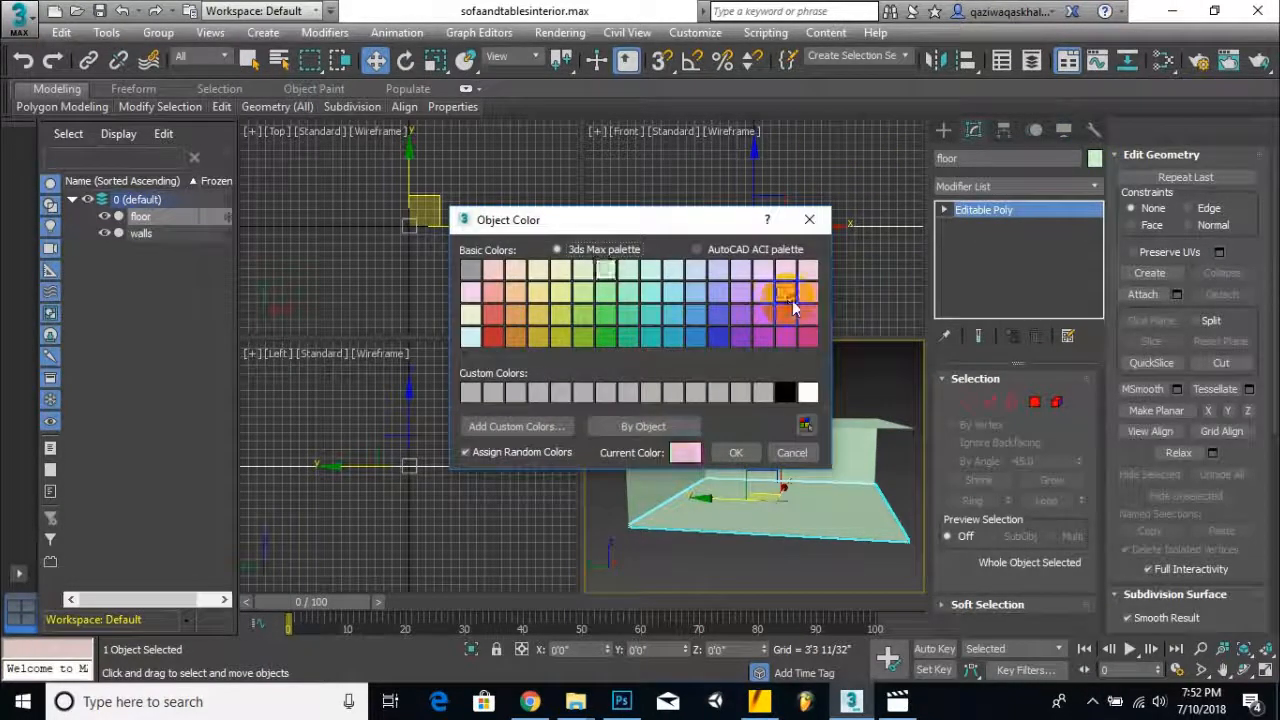
left_click(740, 453)
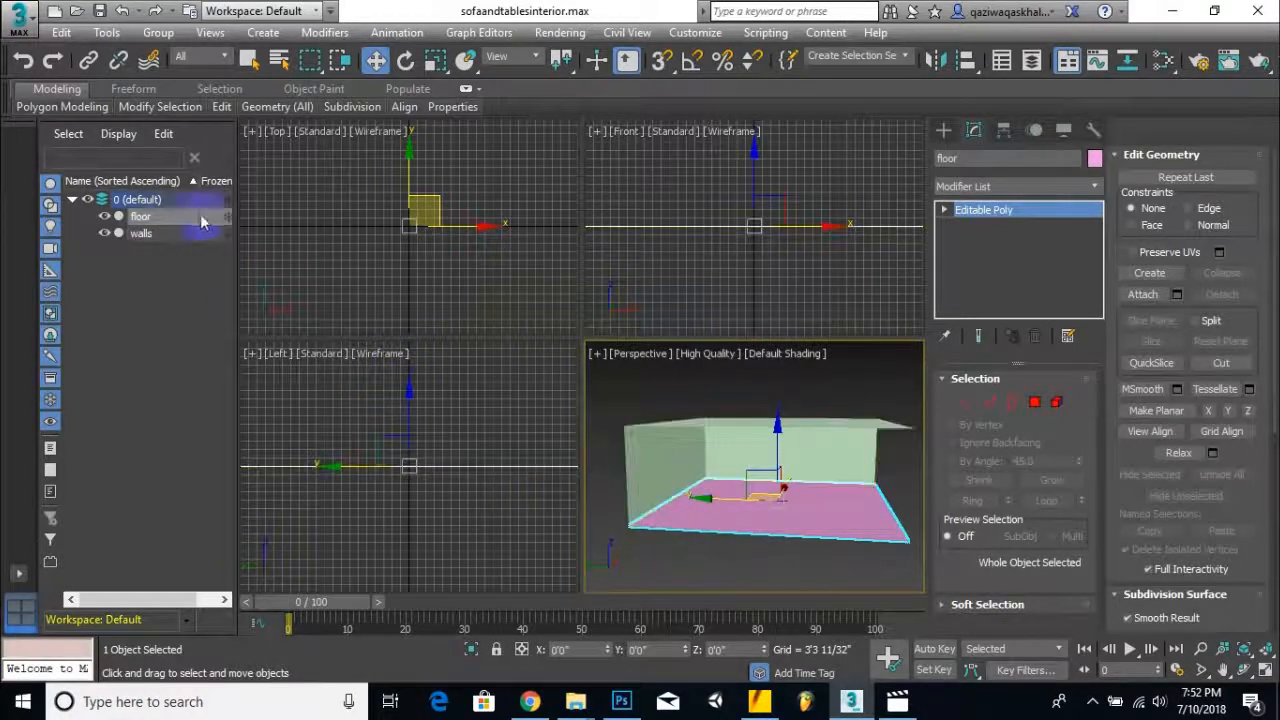
- Try raising the floor and hiding it to check that it is separate from the walls, restoring it each time
double_click(145, 217)
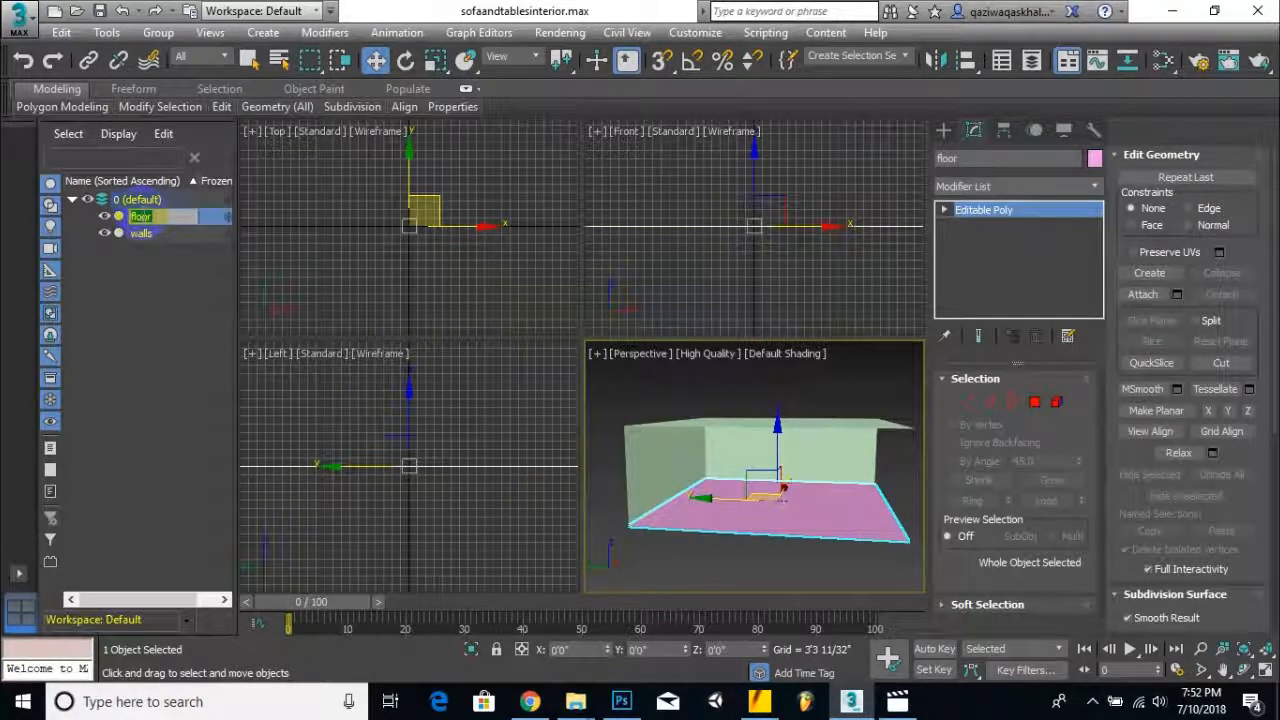
left_click_drag(768, 450, 765, 415)
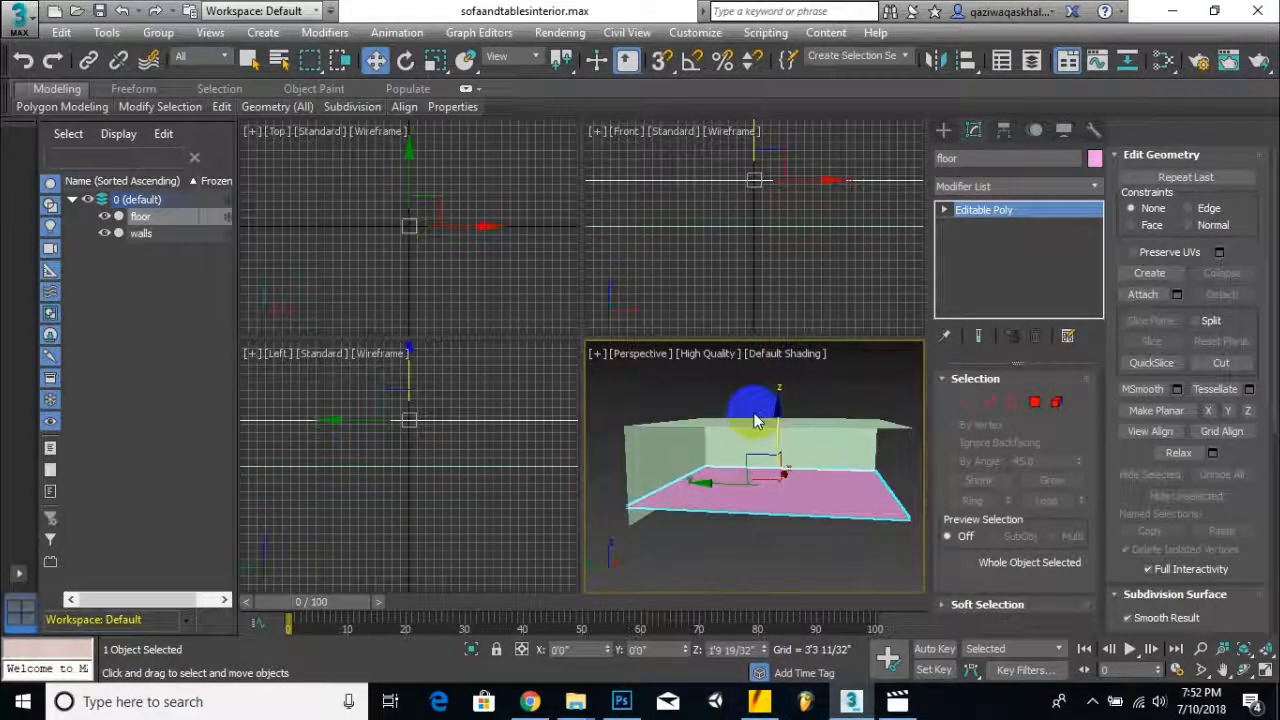
key("ctrl+z")
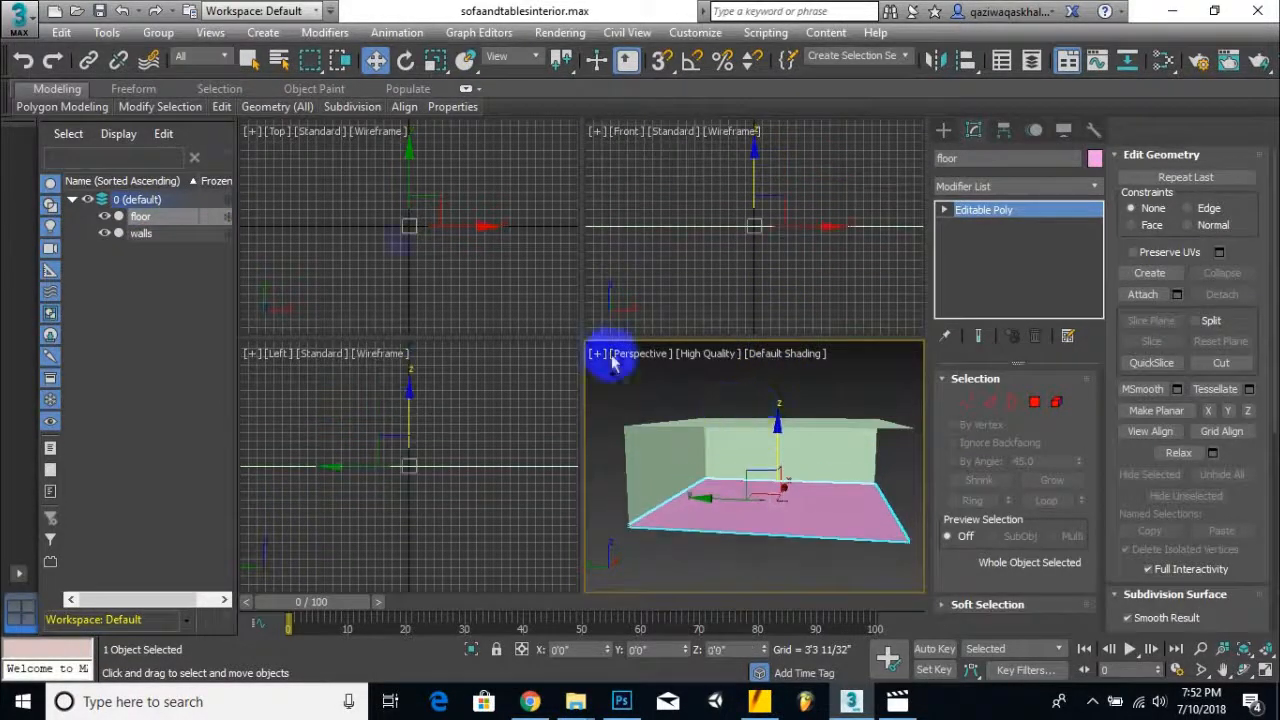
left_click(105, 217)
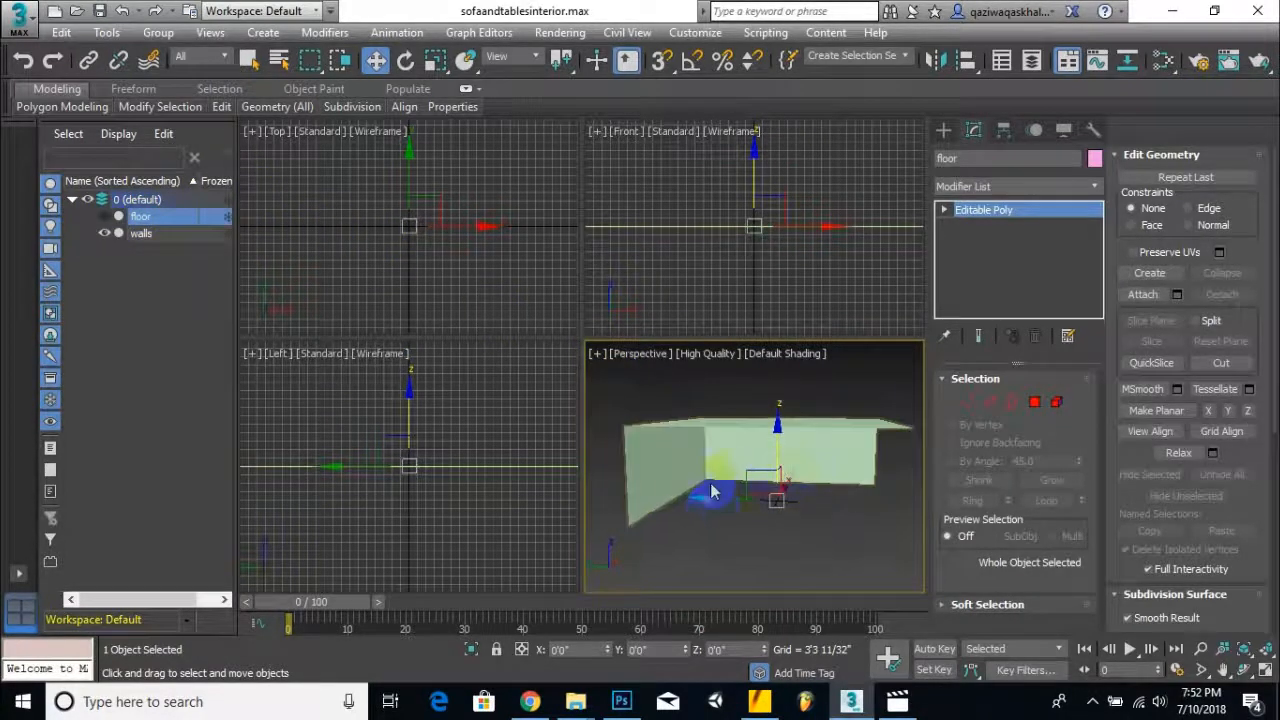
left_click(103, 218)
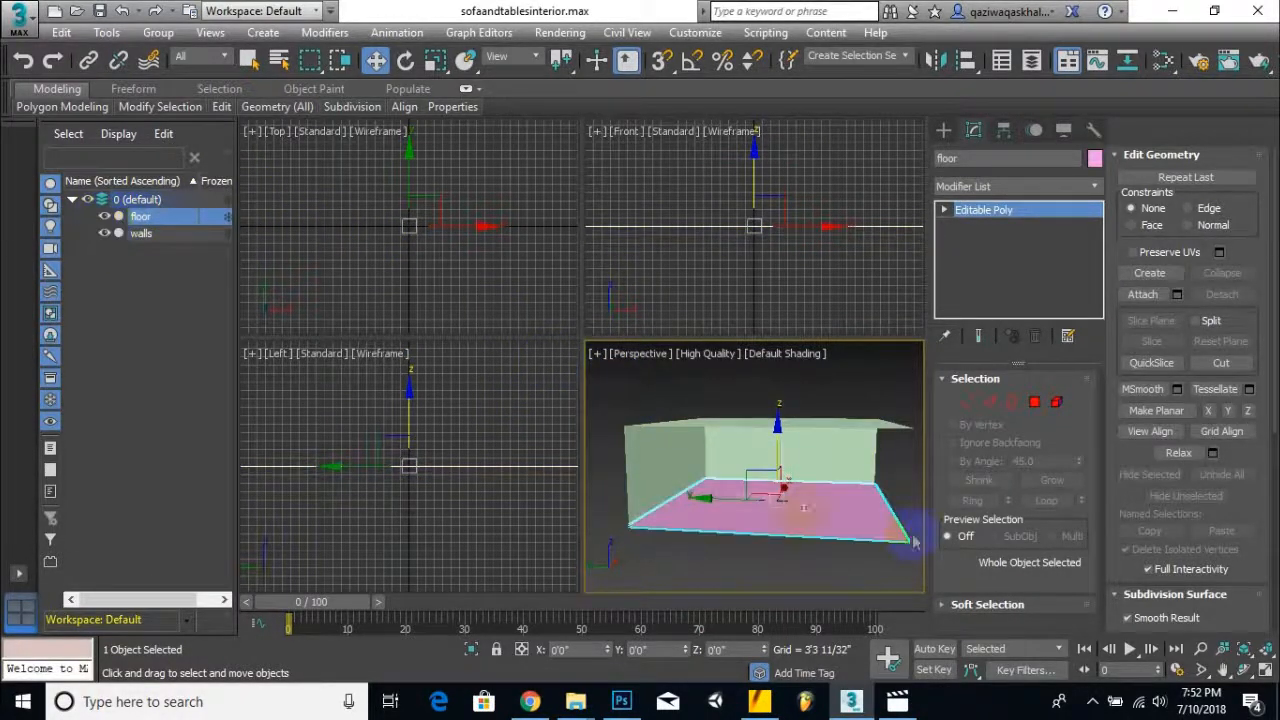
- Select the top polygon of the walls object and detach it as a separate object
left_click(749, 481)
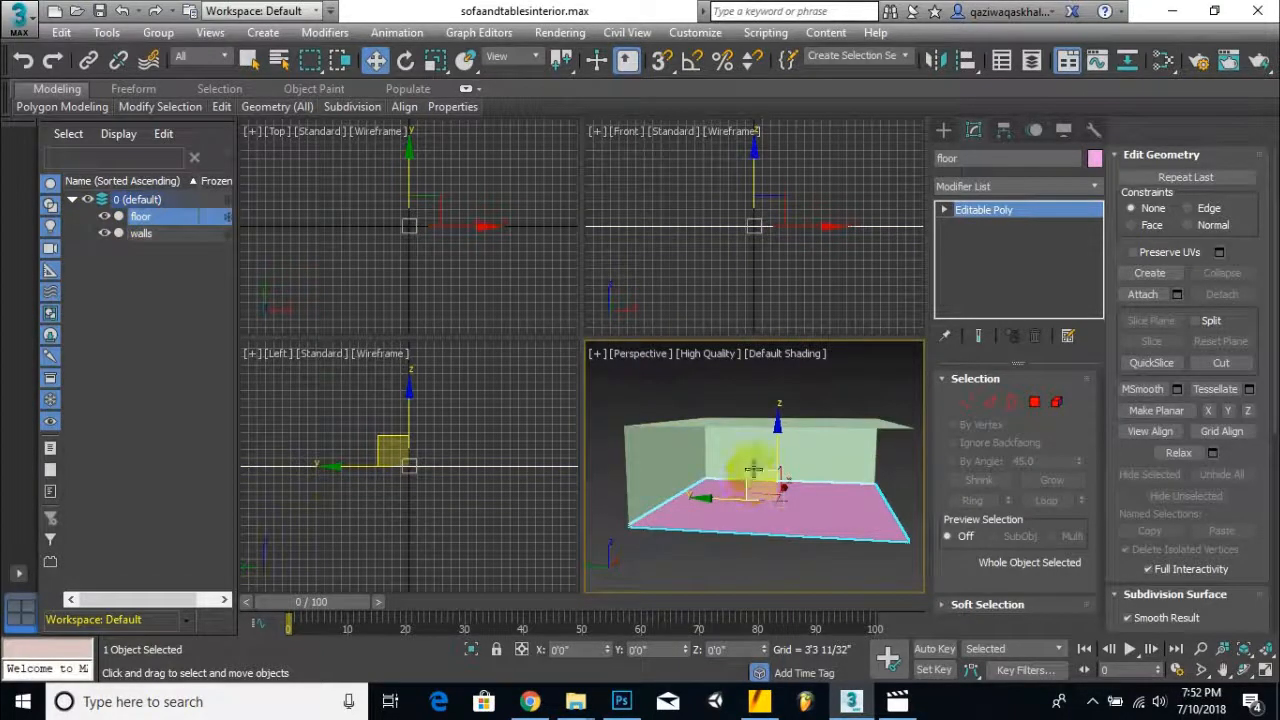
middle_click_drag(857, 389, 874, 416)
key("ctrl+z")
left_click(876, 415)
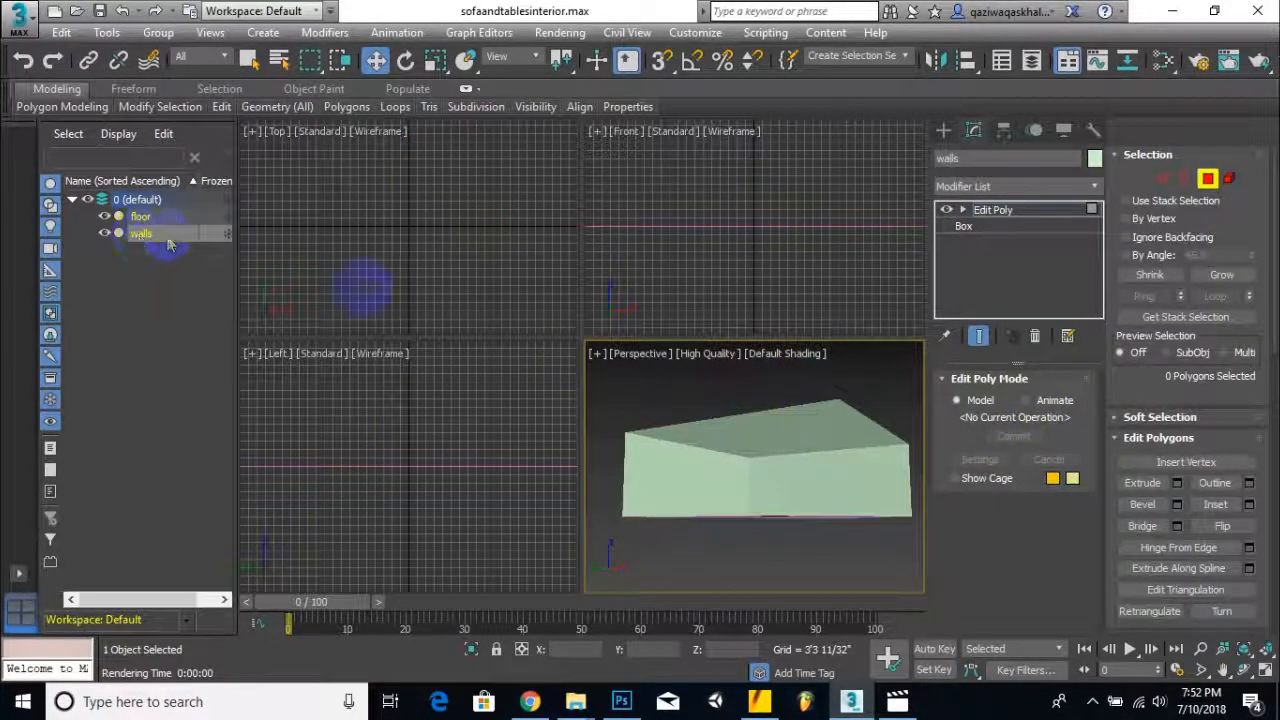
left_click(796, 435)
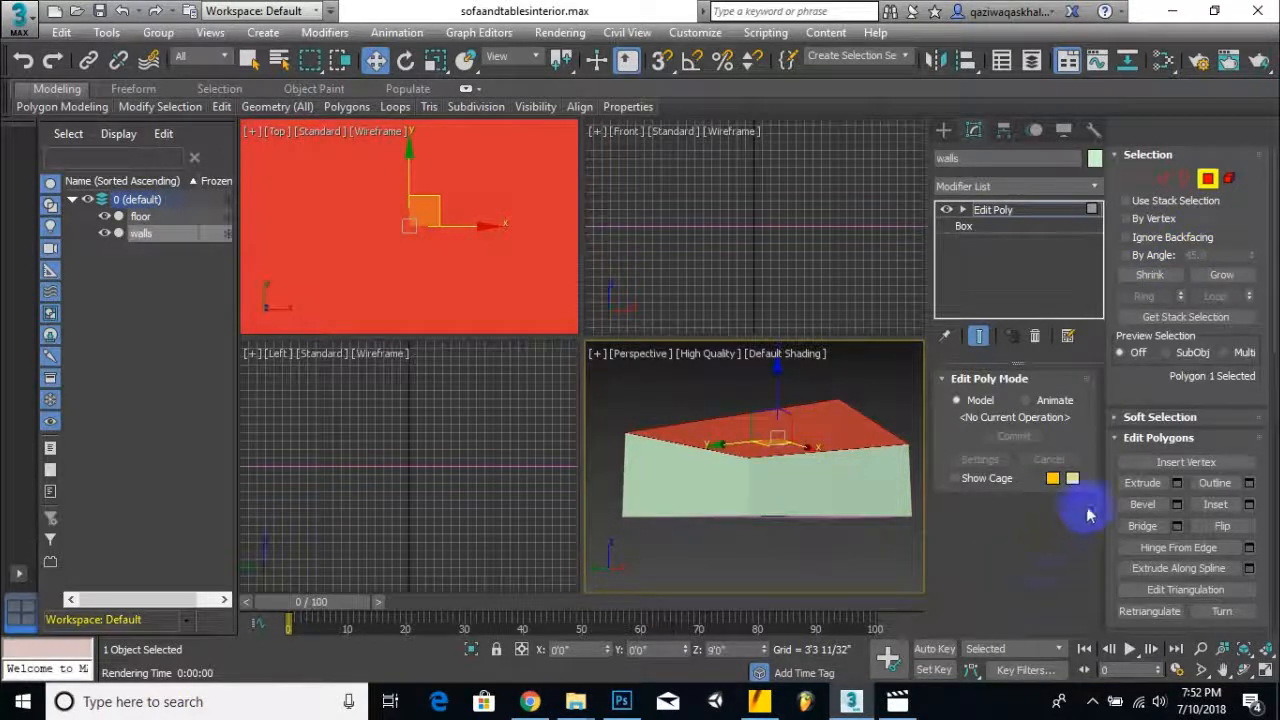
scroll(1232, 510, "down", 5)
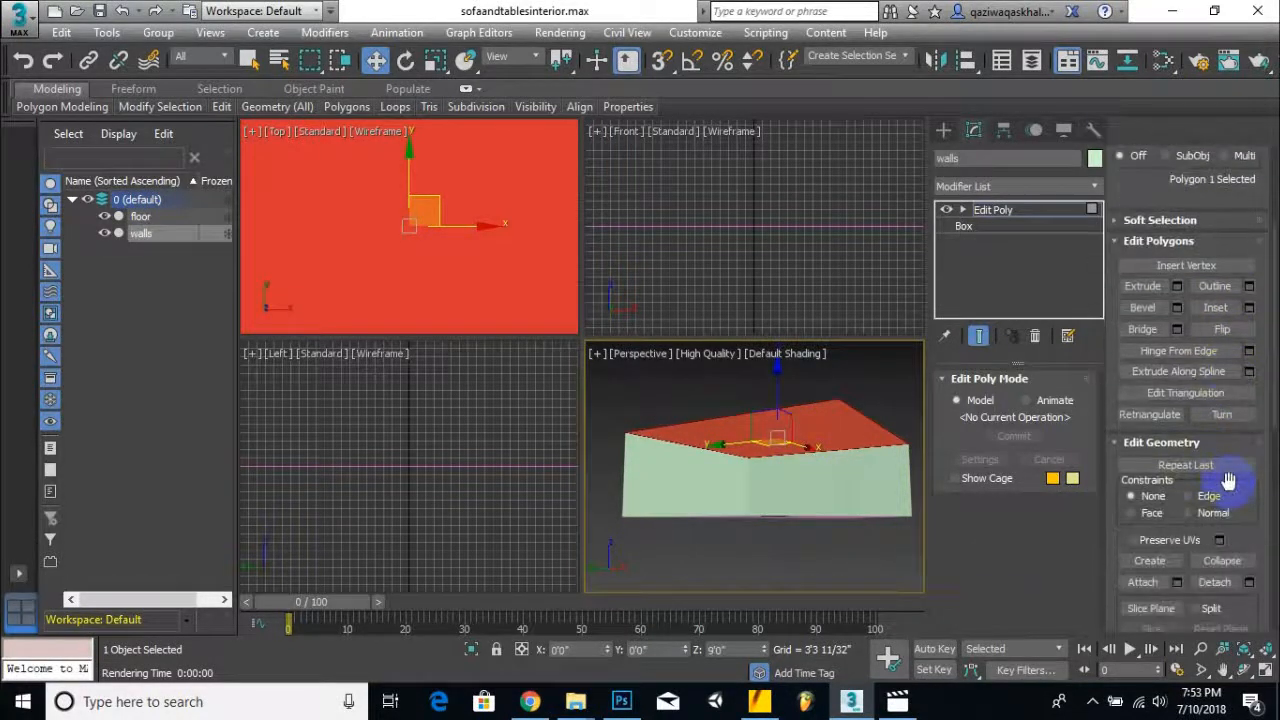
left_click(1214, 525)
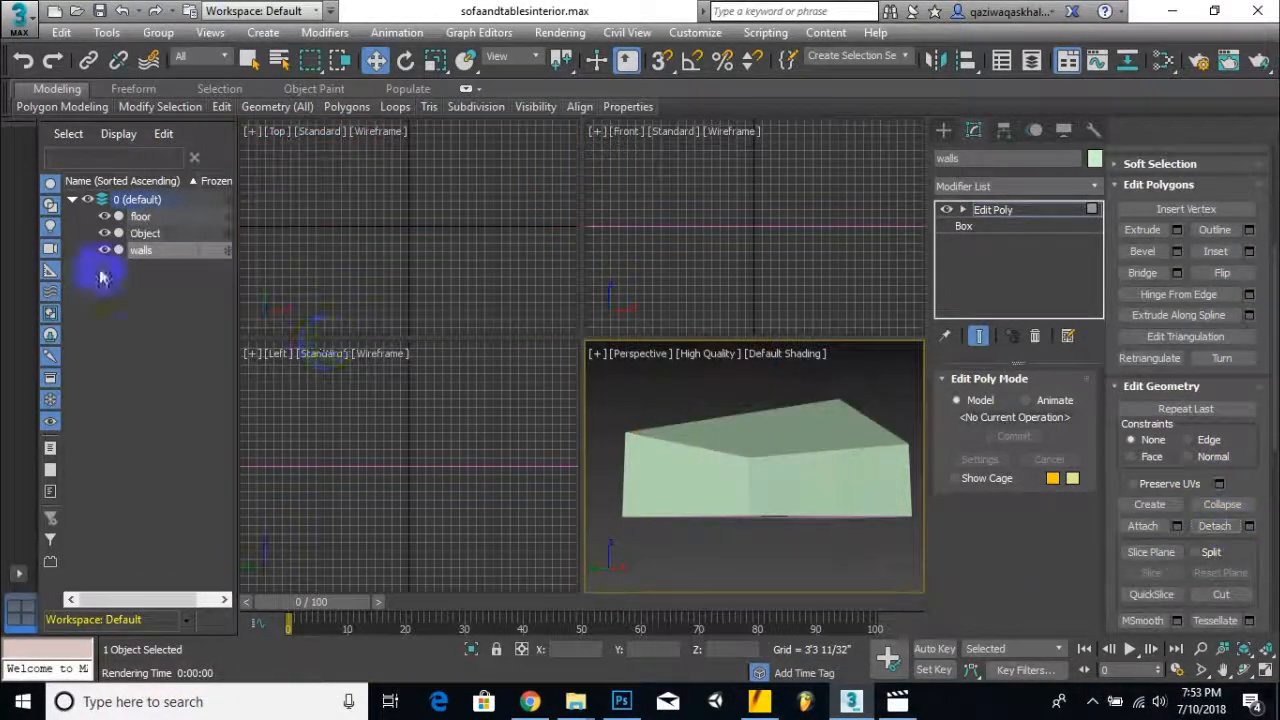
- Rename the detached top object as ceiling and assign it a light blue-violet object color
left_click(142, 236)
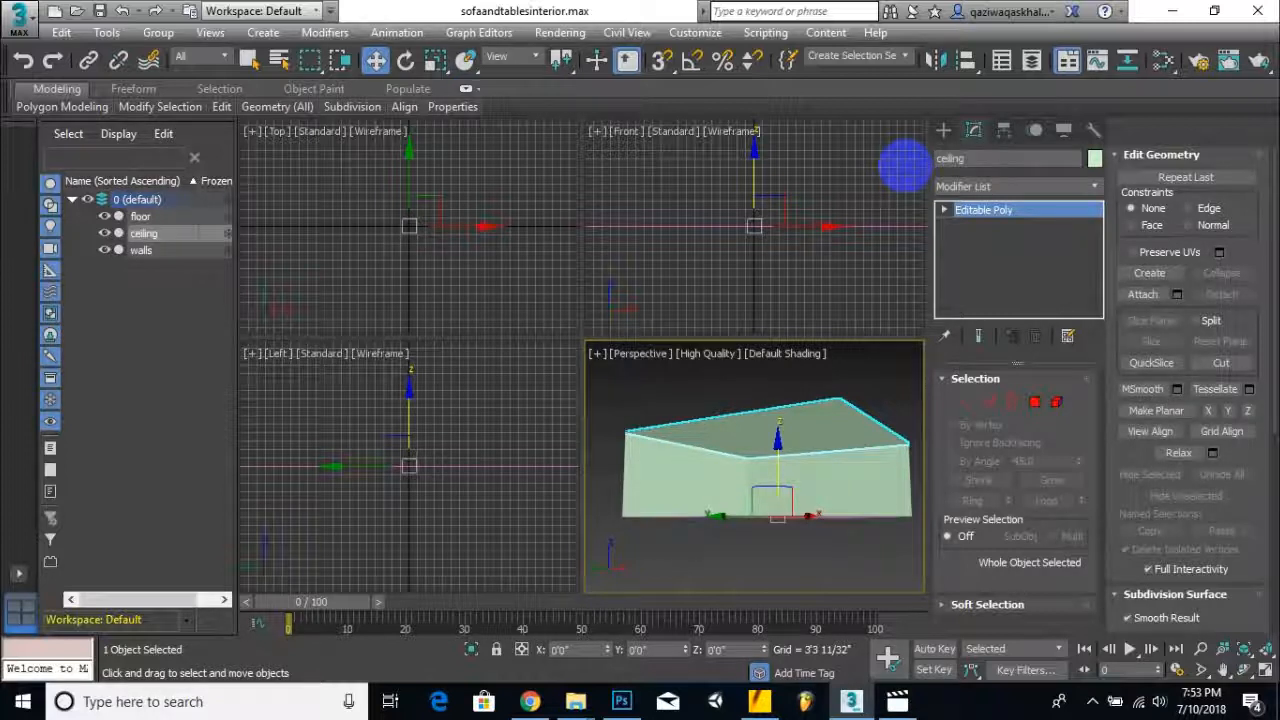
left_click(1094, 158)
left_click(718, 291)
left_click(735, 452)
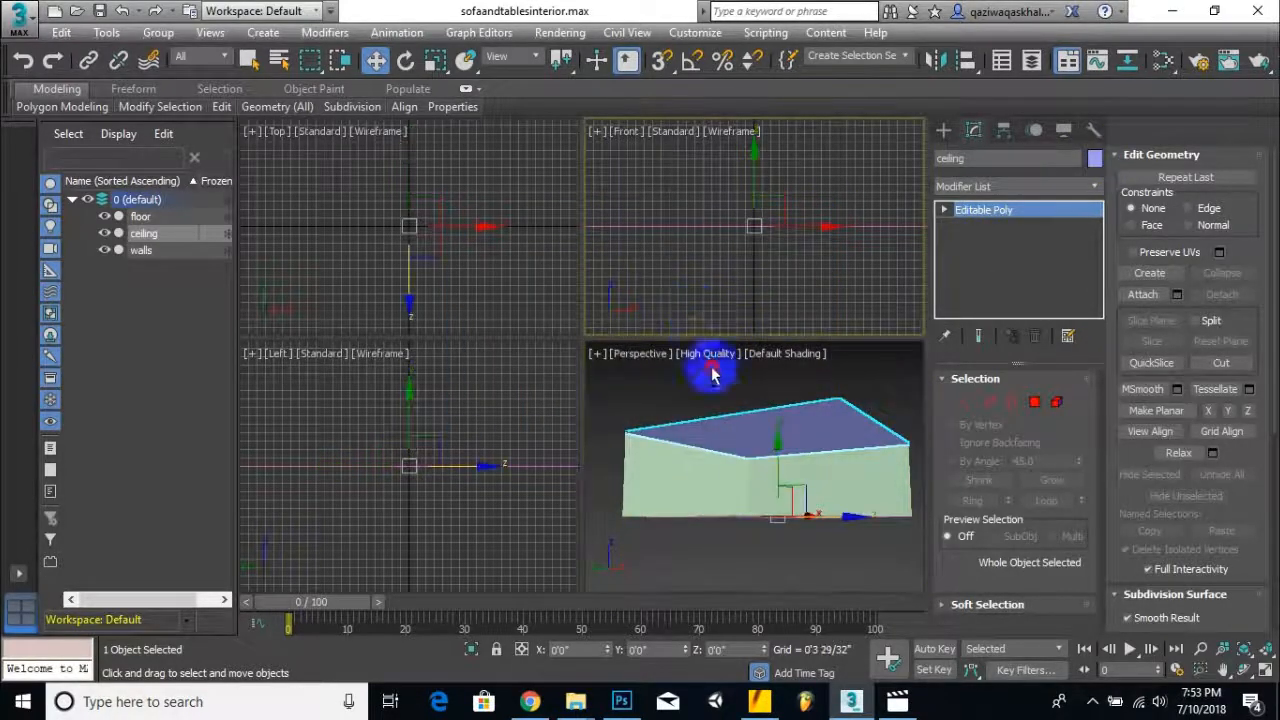
- Examine the room from its open side with the floor, ceiling and walls in view
left_click(728, 403)
middle_click_drag(731, 460, 669, 500, "alt")
scroll(809, 497, "down", 3)
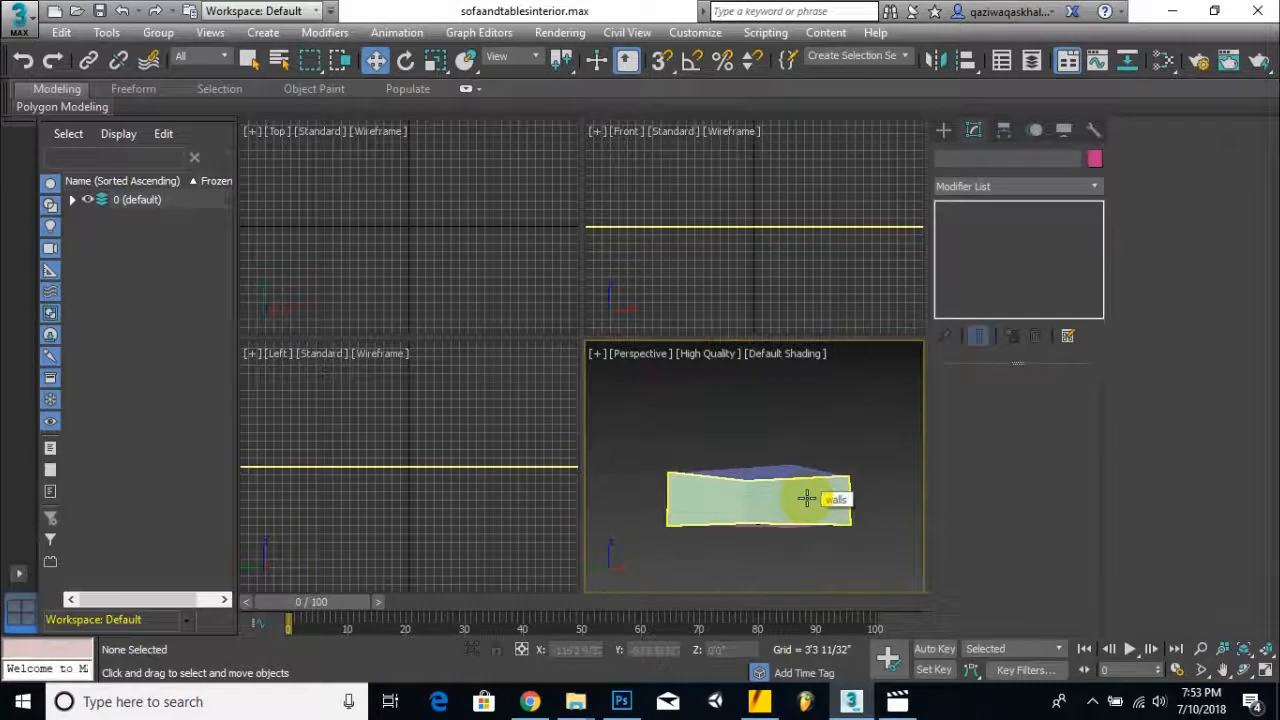
middle_click_drag(806, 531, 730, 523, "alt")
middle_click_drag(810, 528, 929, 363, "alt")
scroll(740, 489, "down", 5)
scroll(757, 500, "up", 5)
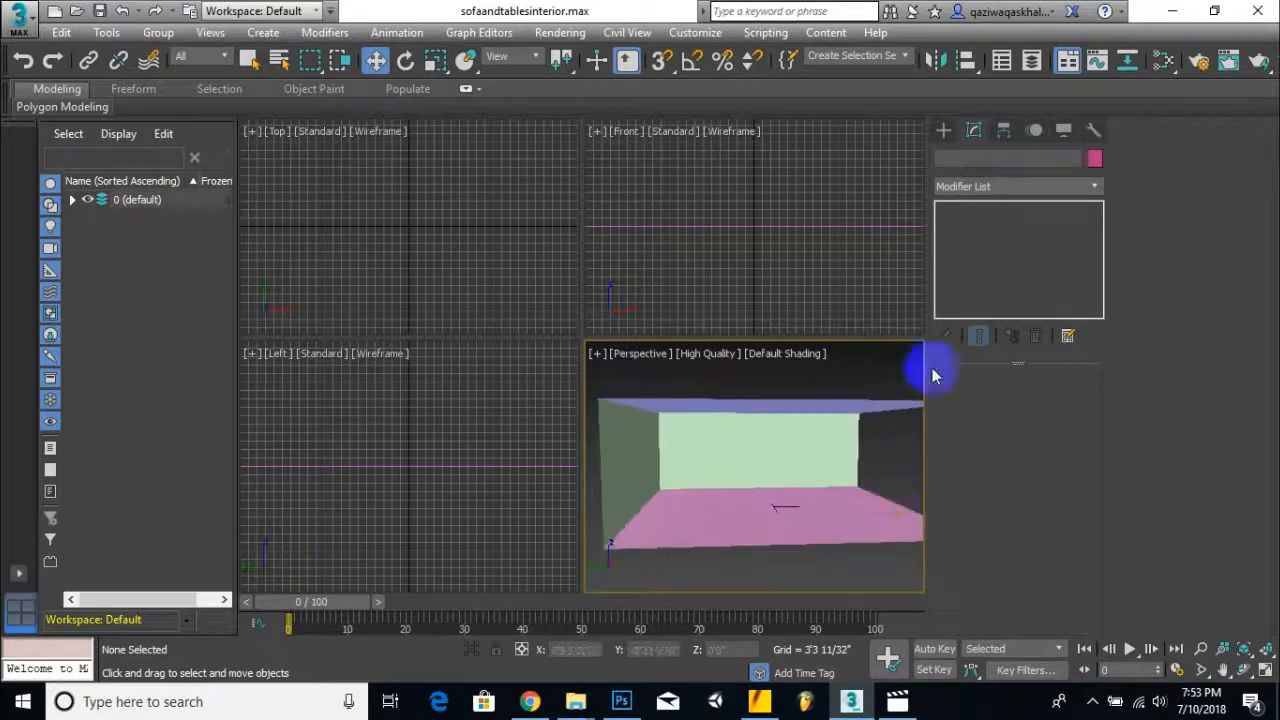
- Draw a ChamferBox from the Extended Primitives on the room floor, about 6'9" long, 8'4" wide and 2'2" high, with rounded edges
left_click(944, 130)
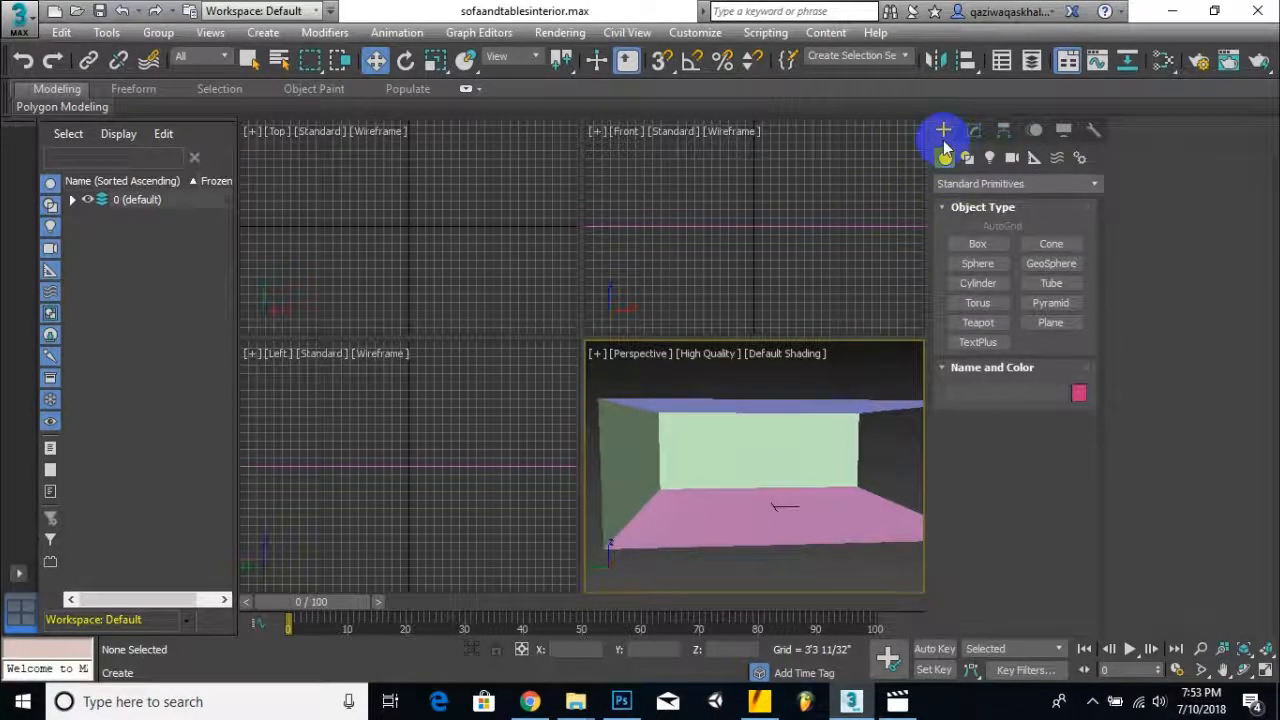
left_click(1030, 186)
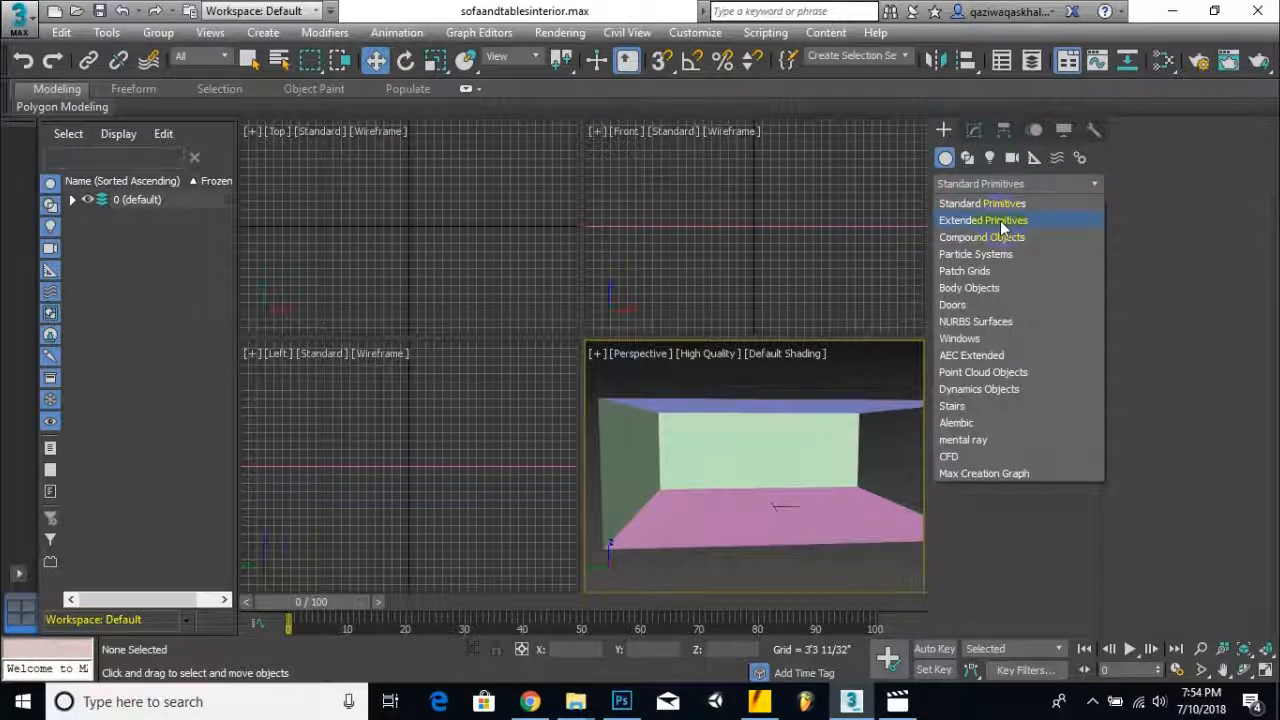
left_click(1003, 222)
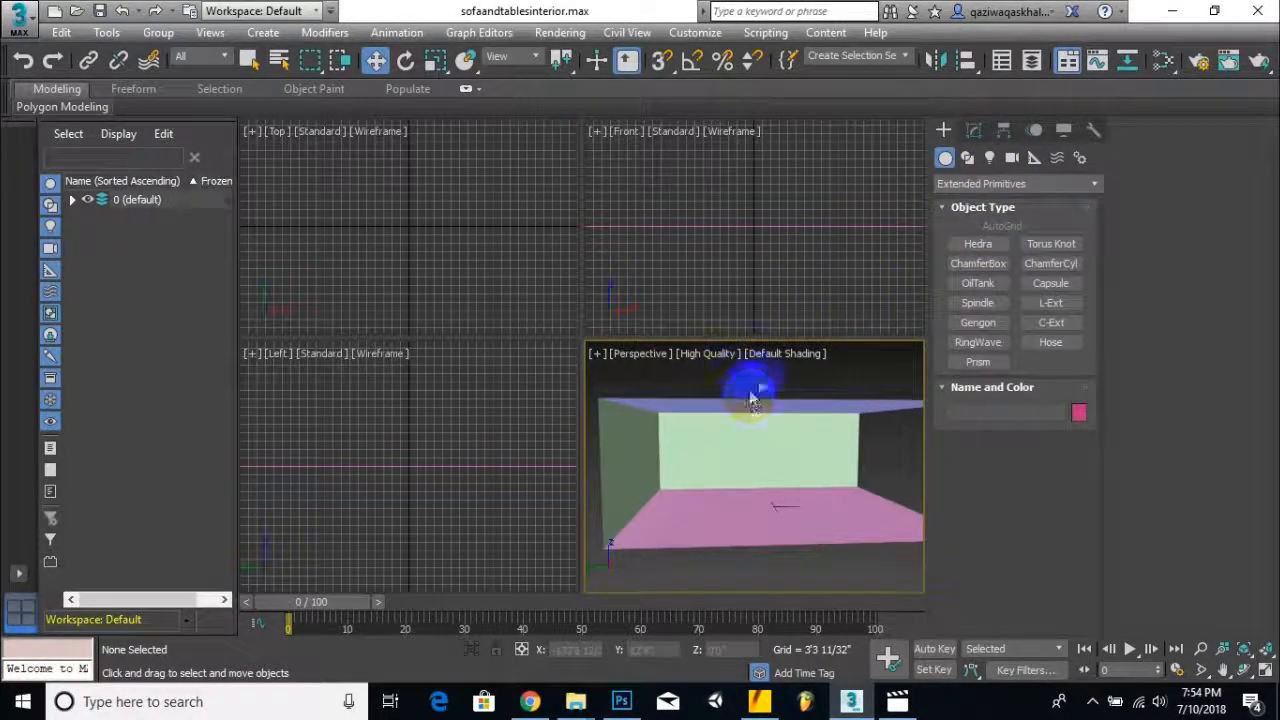
left_click(977, 268)
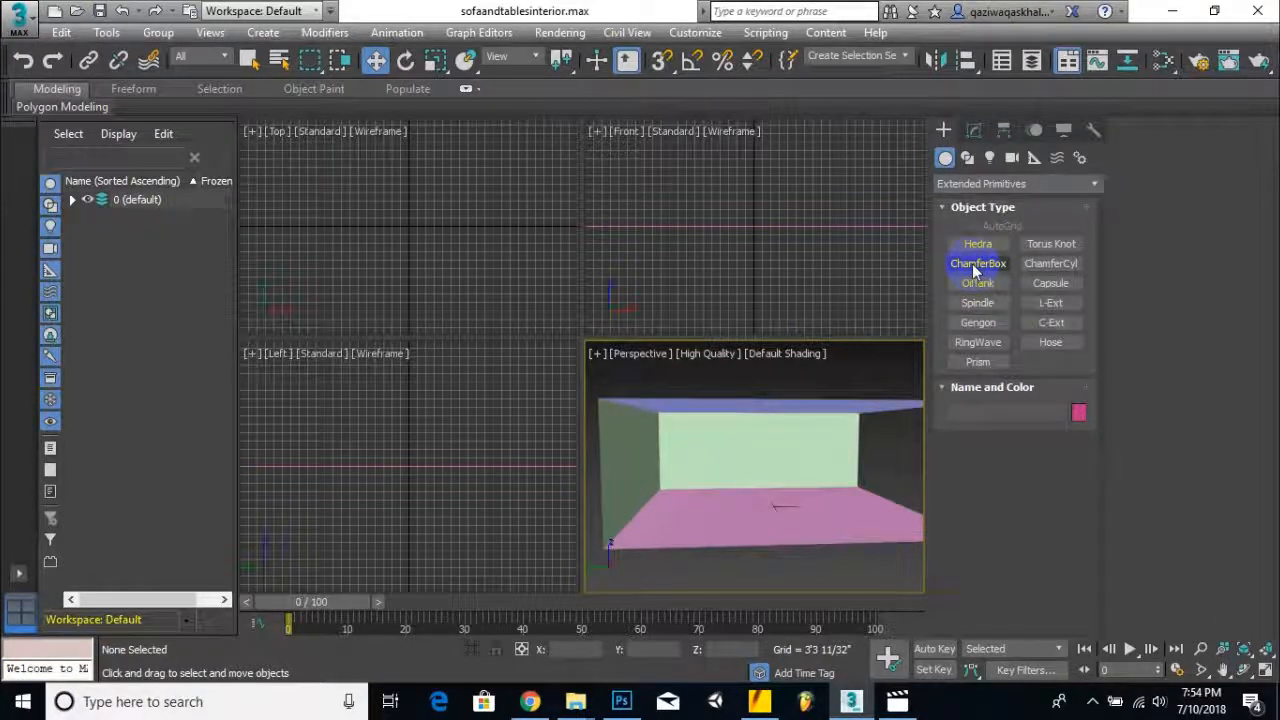
left_click(683, 507)
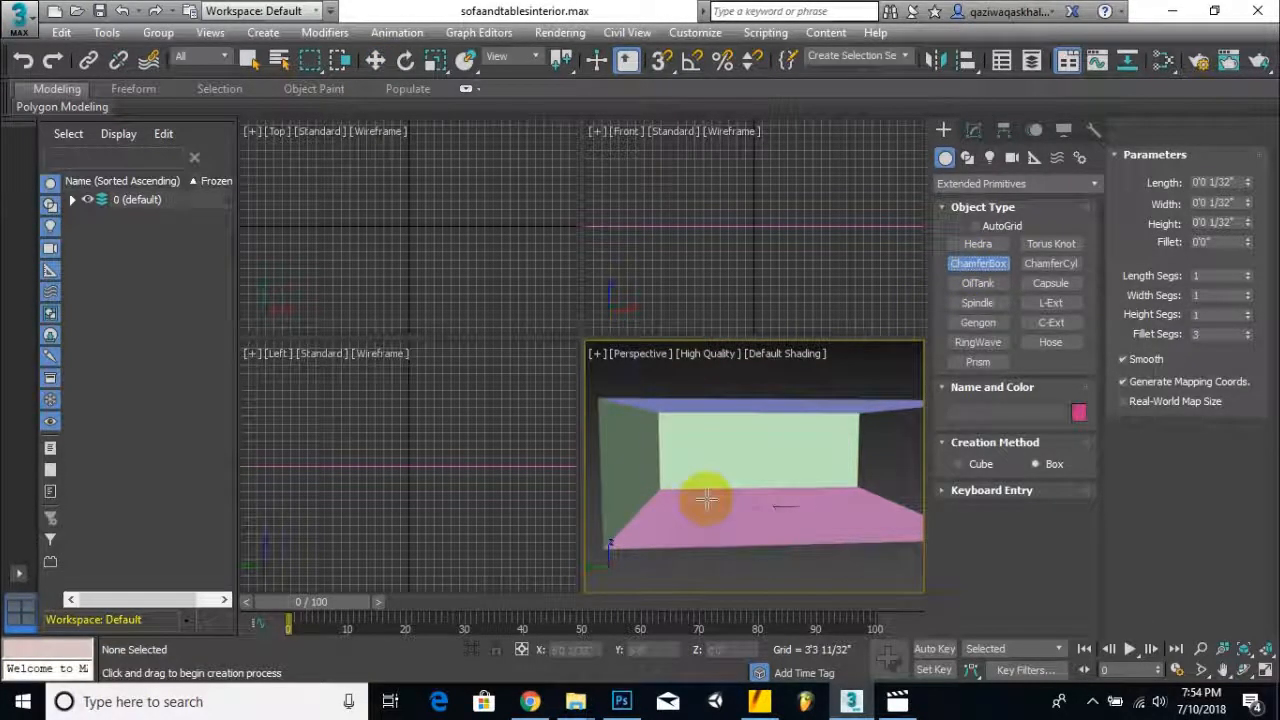
left_click_drag(705, 494, 790, 512)
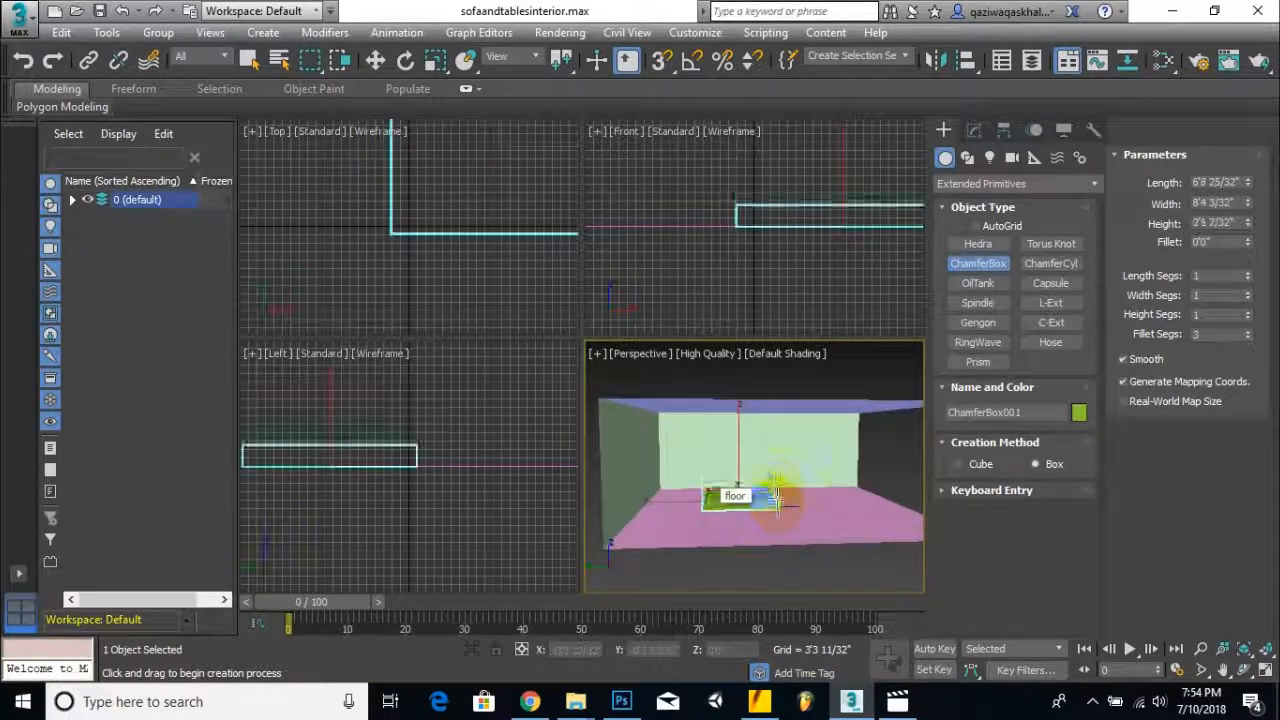
left_click(866, 480)
middle_click_drag(866, 480, 700, 515)
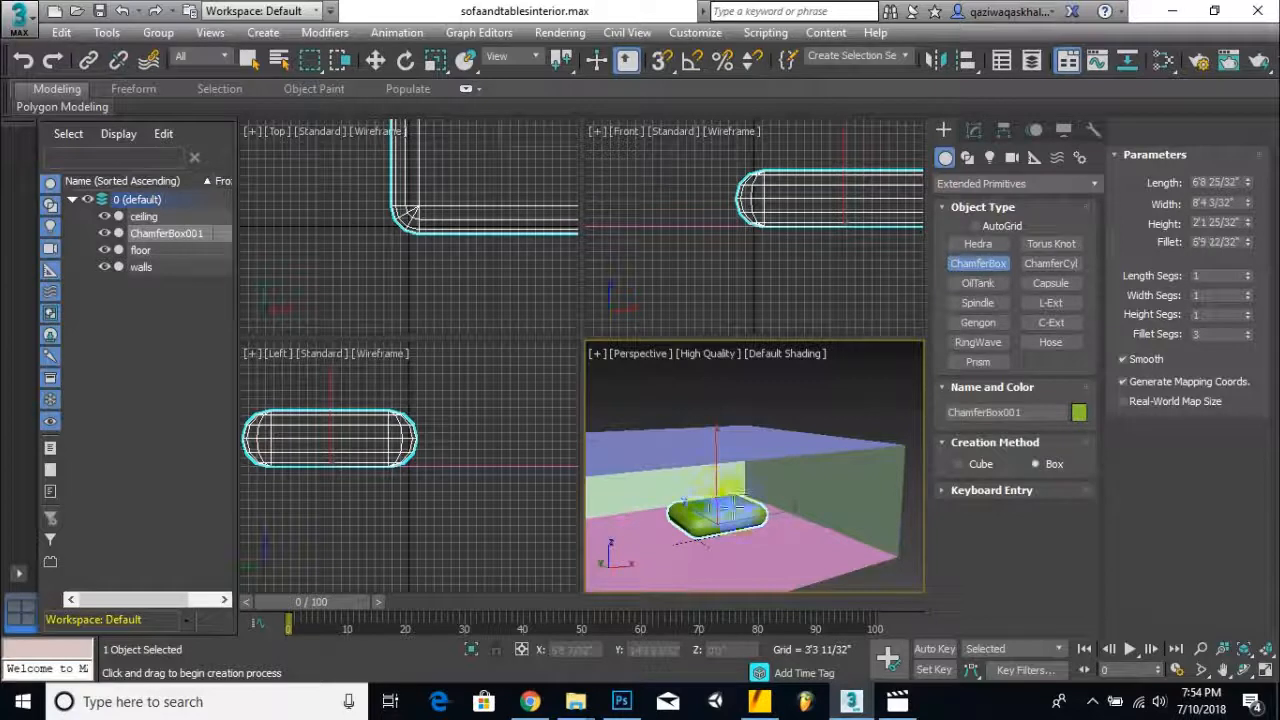
scroll(717, 515, "up", 5)
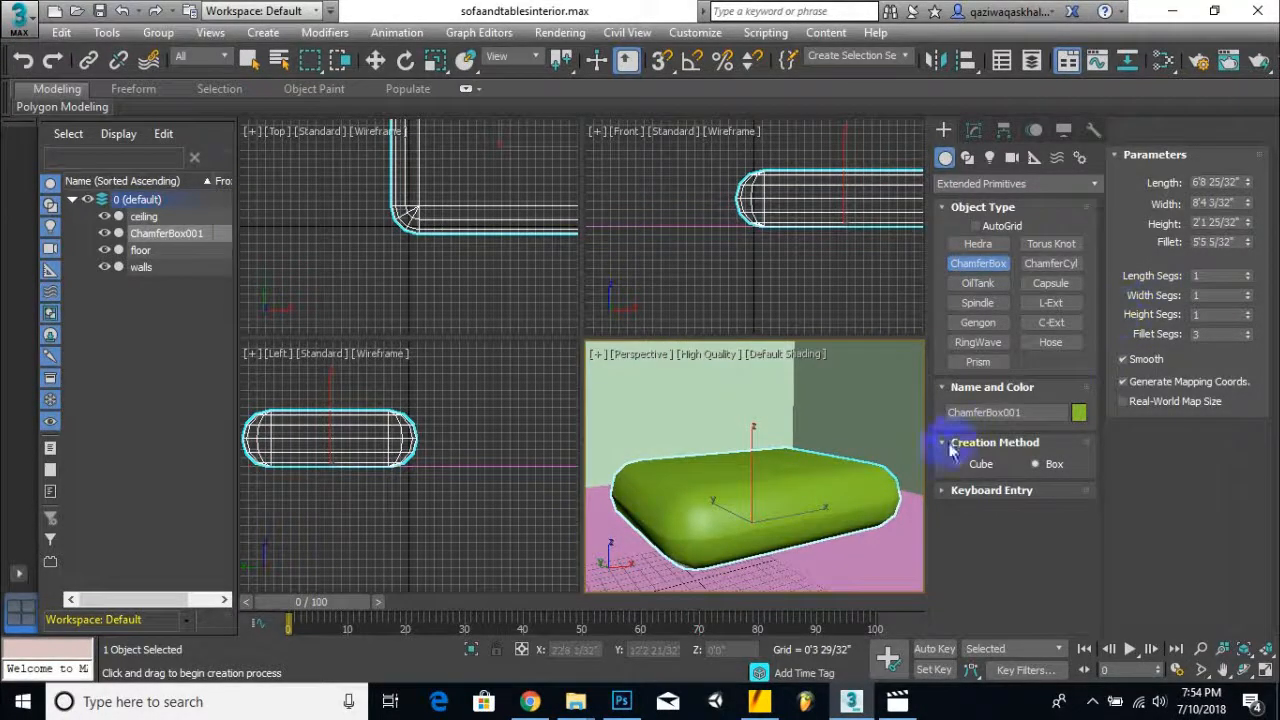
- Set the chamfer box's length to 3', width to 8' and height to 10"
scroll(790, 500, "down", 3)
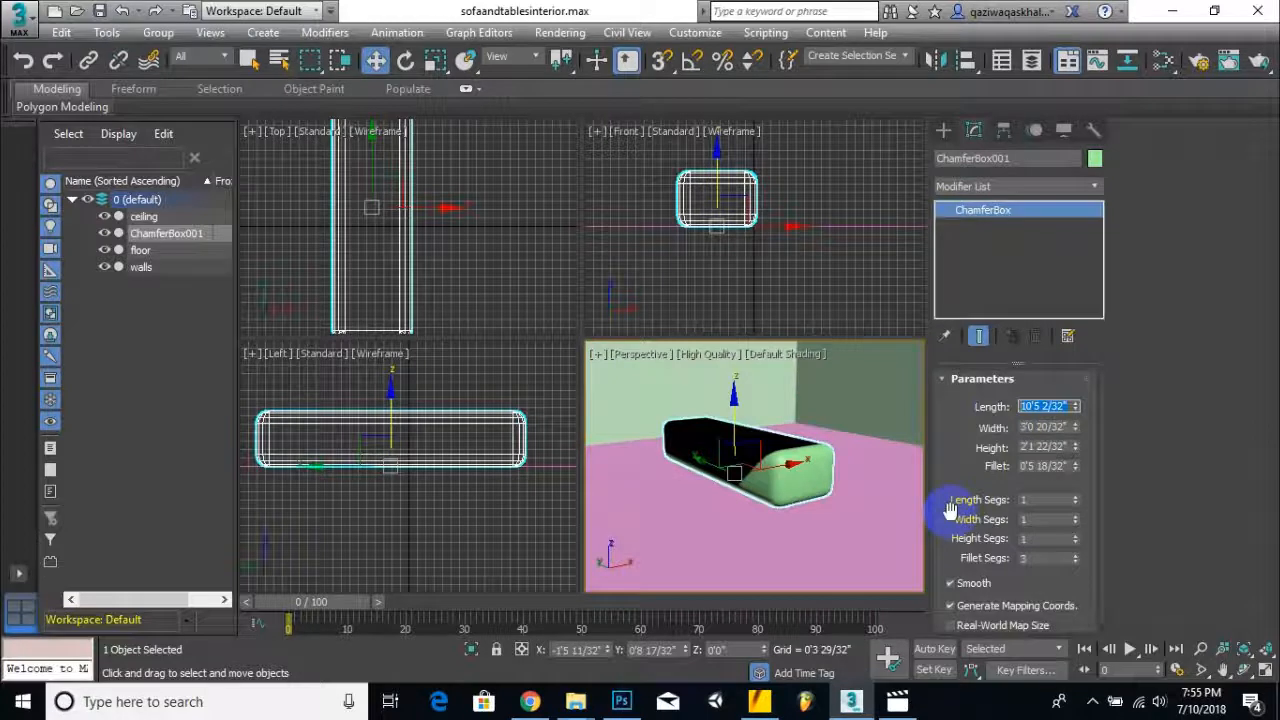
type("3'")
key("Return")
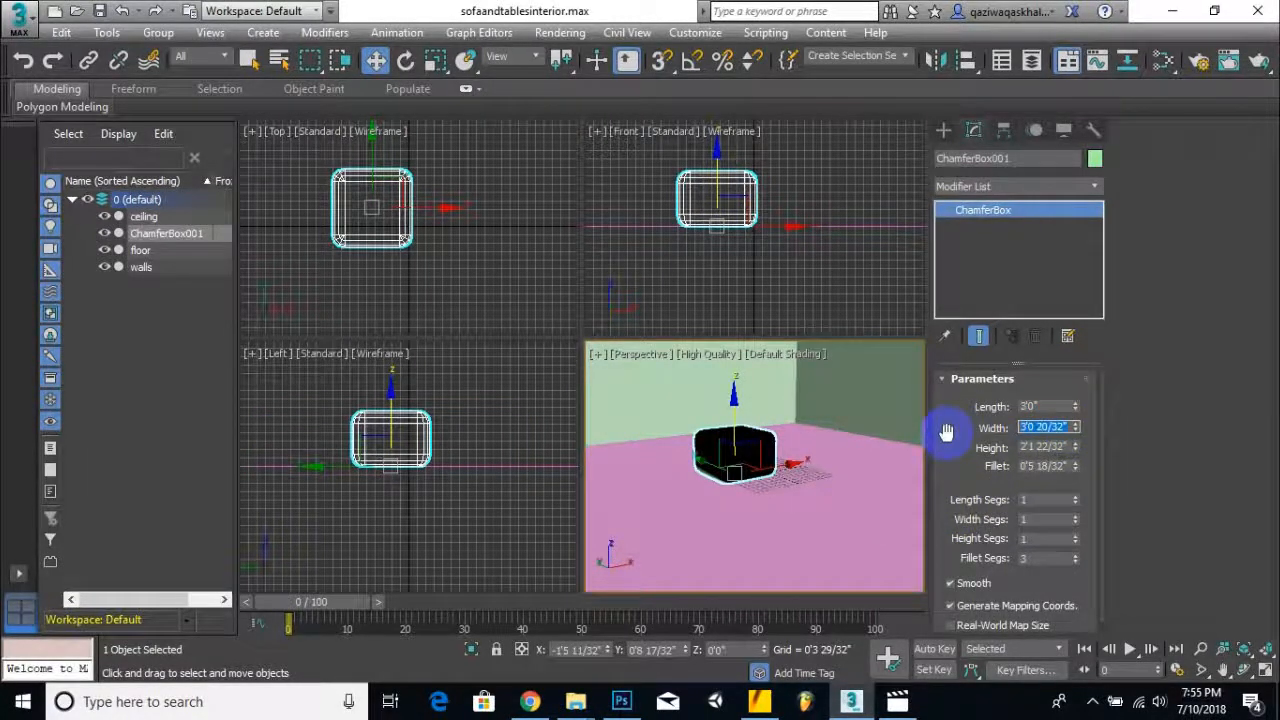
type("8'")
key("Return")
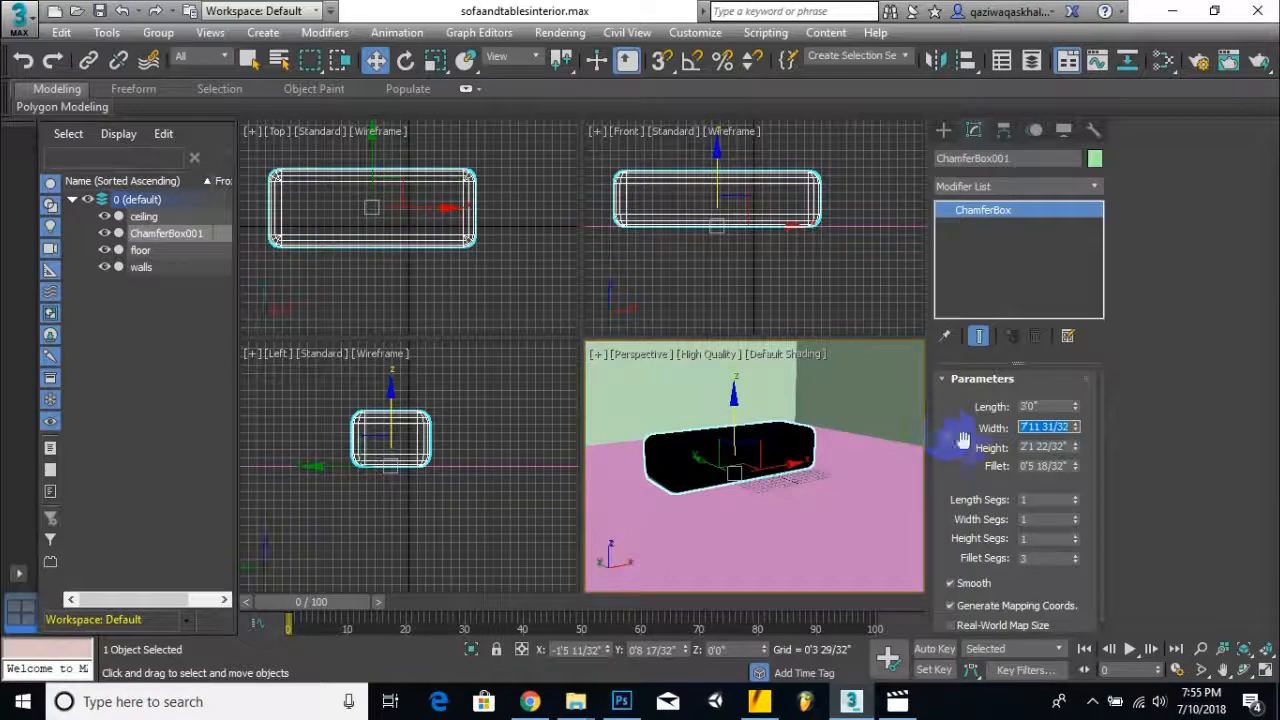
double_click(1066, 447)
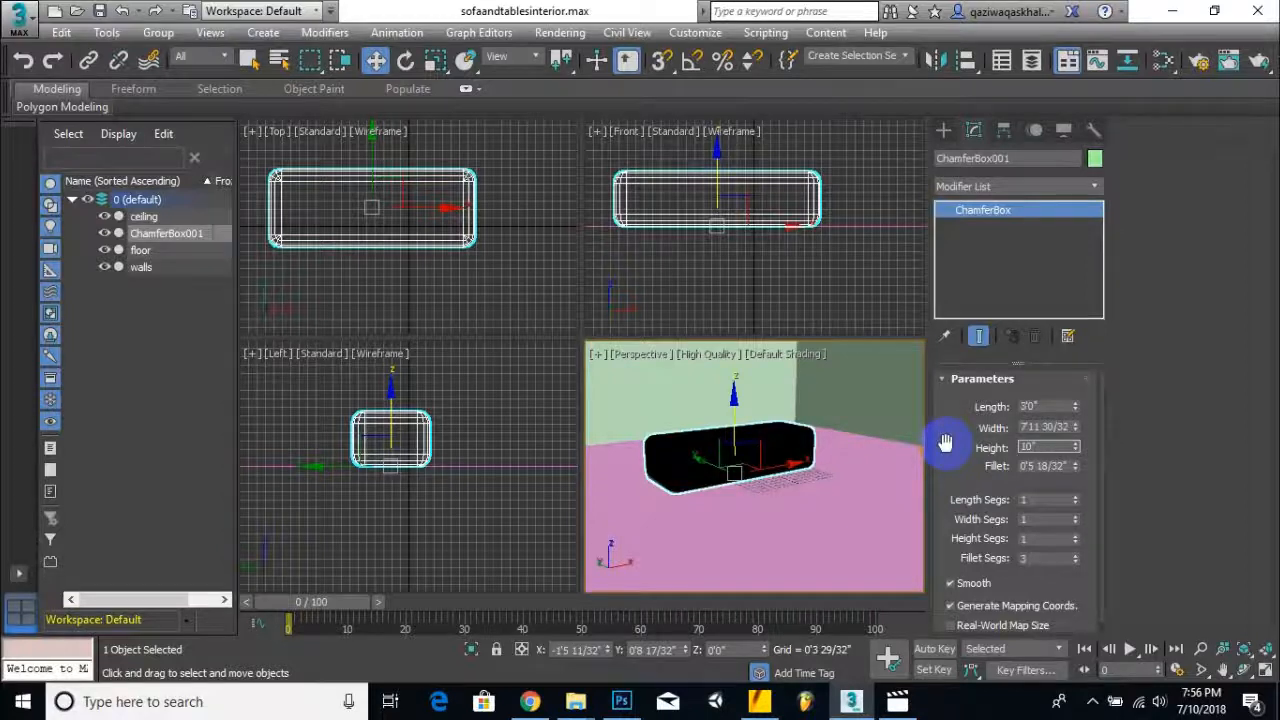
key("Return")
- Hide the walls object in the scene
left_click(820, 454)
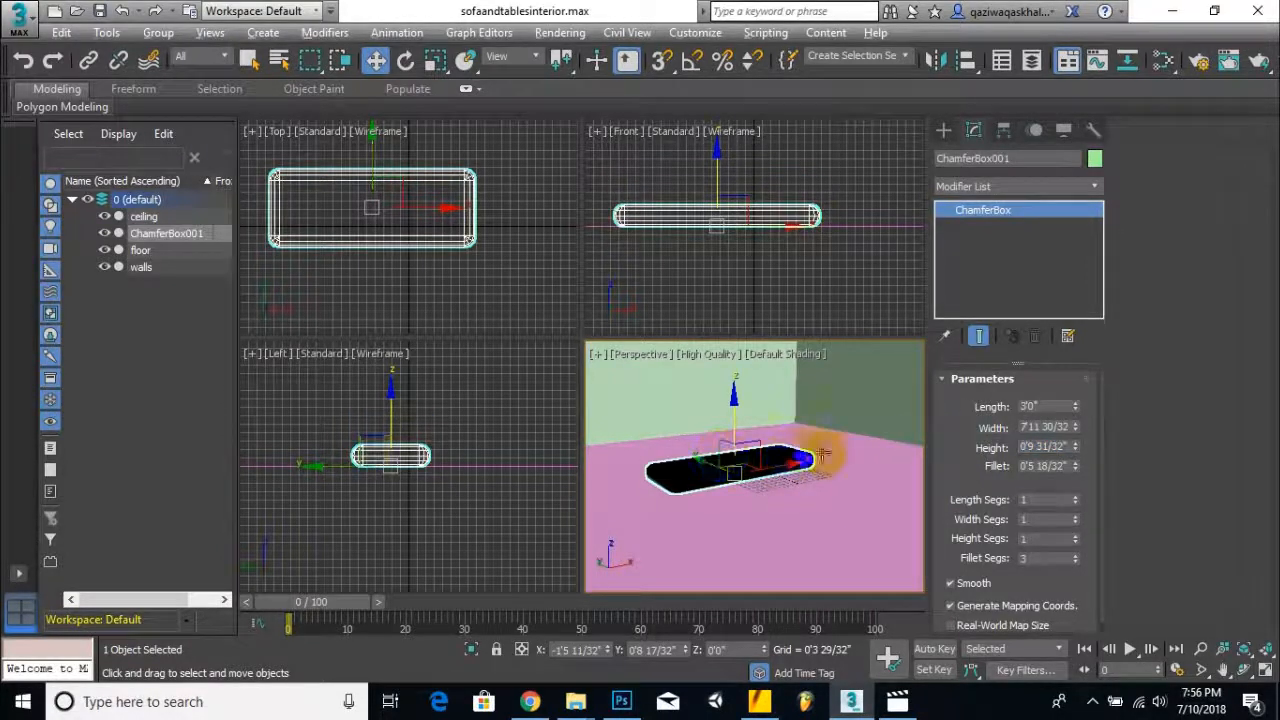
middle_click_drag(838, 446, 723, 391, "alt")
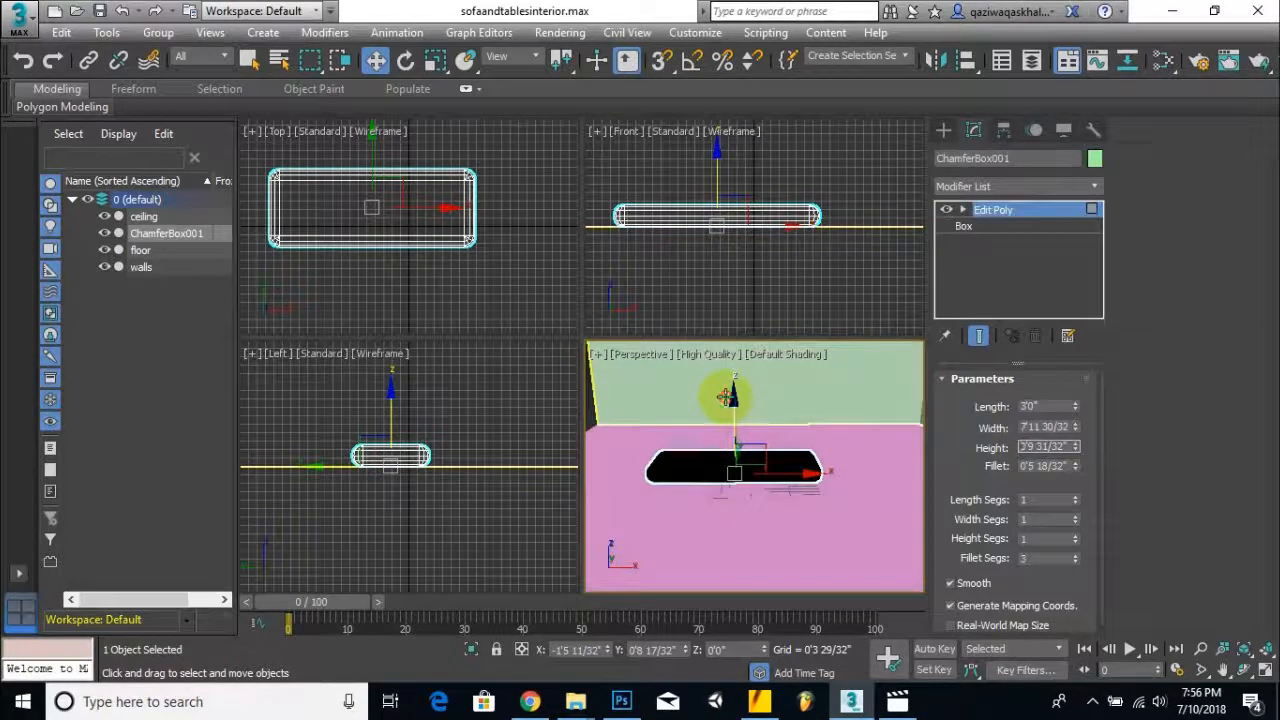
left_click(738, 463)
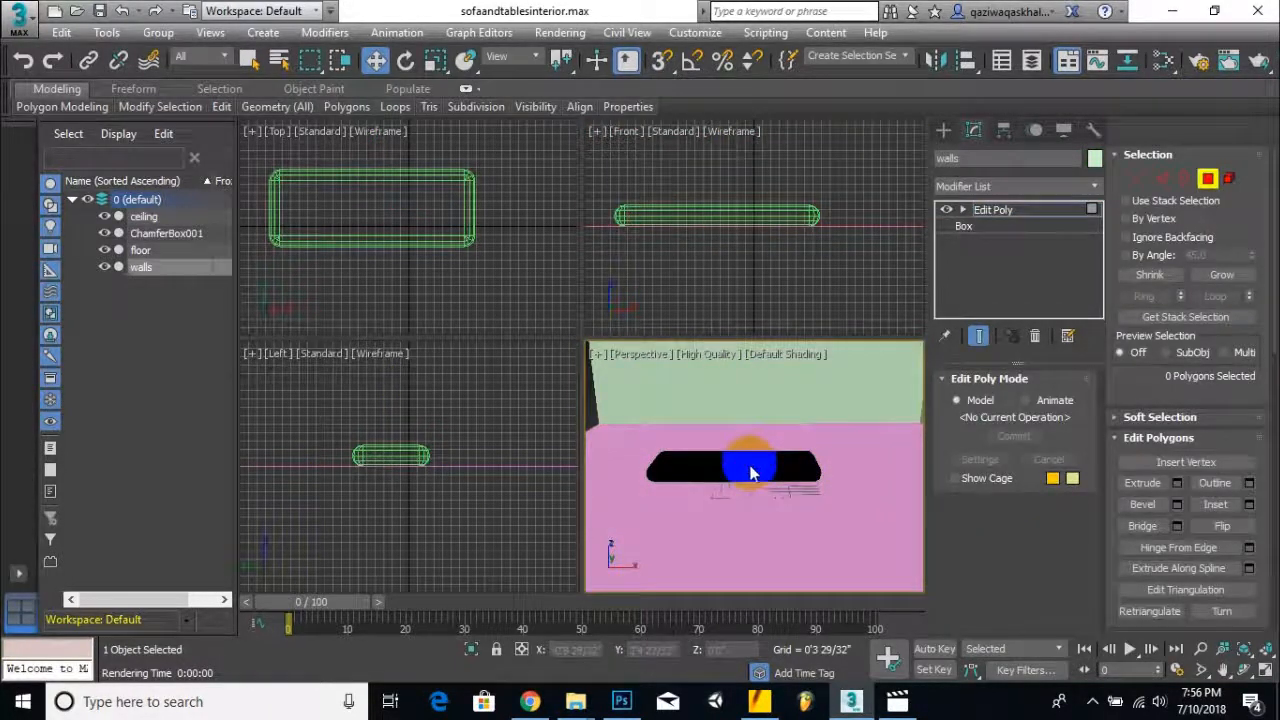
middle_click_drag(752, 473, 651, 456, "alt")
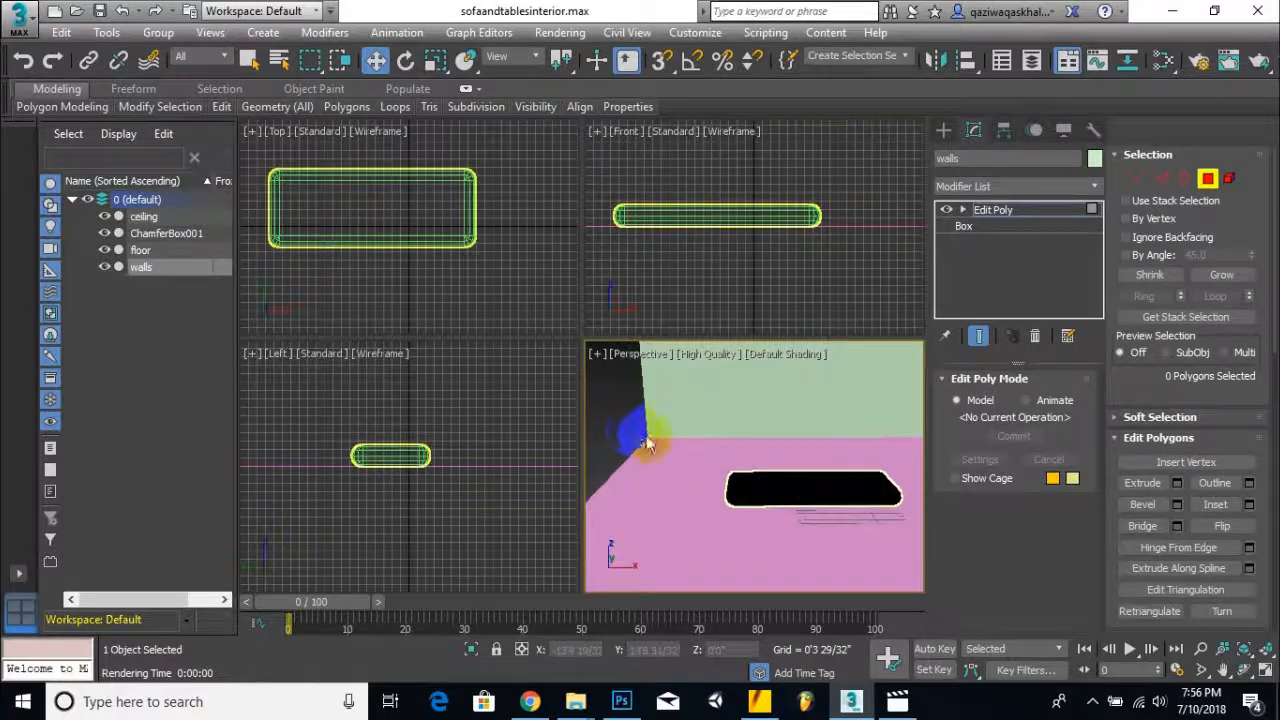
left_click(648, 445)
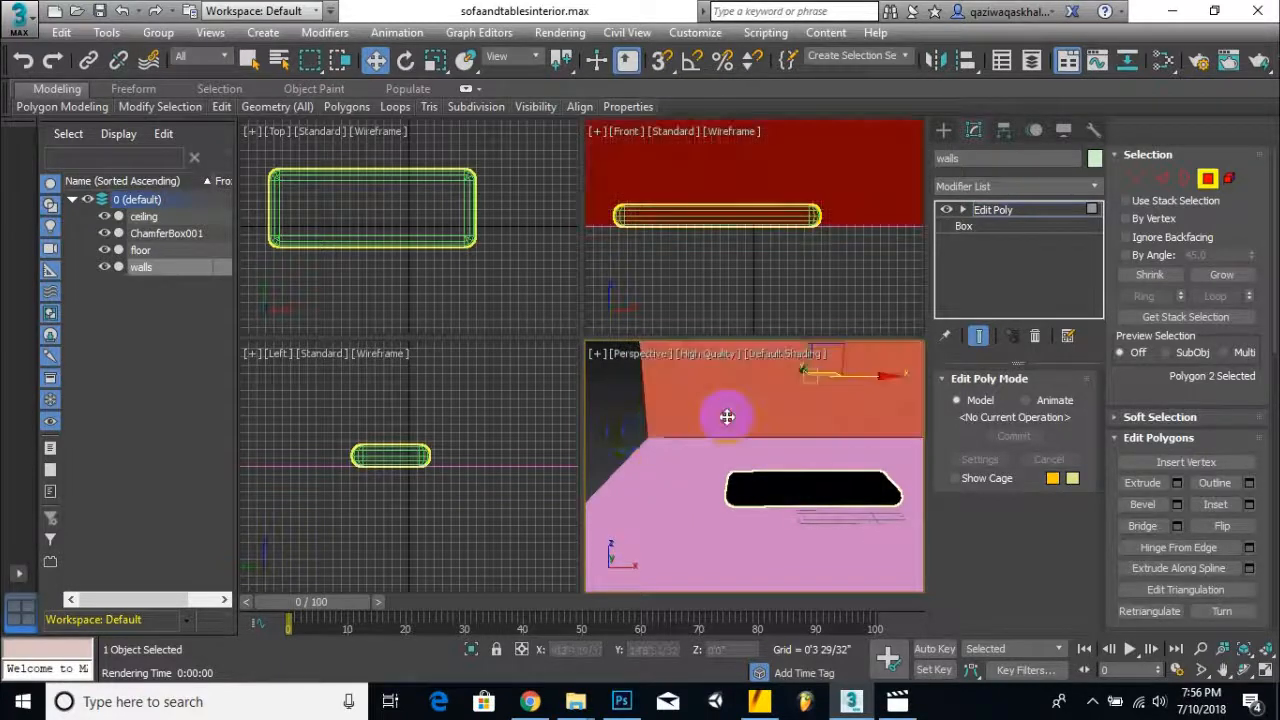
left_click(102, 267)
scroll(700, 460, "down", 5)
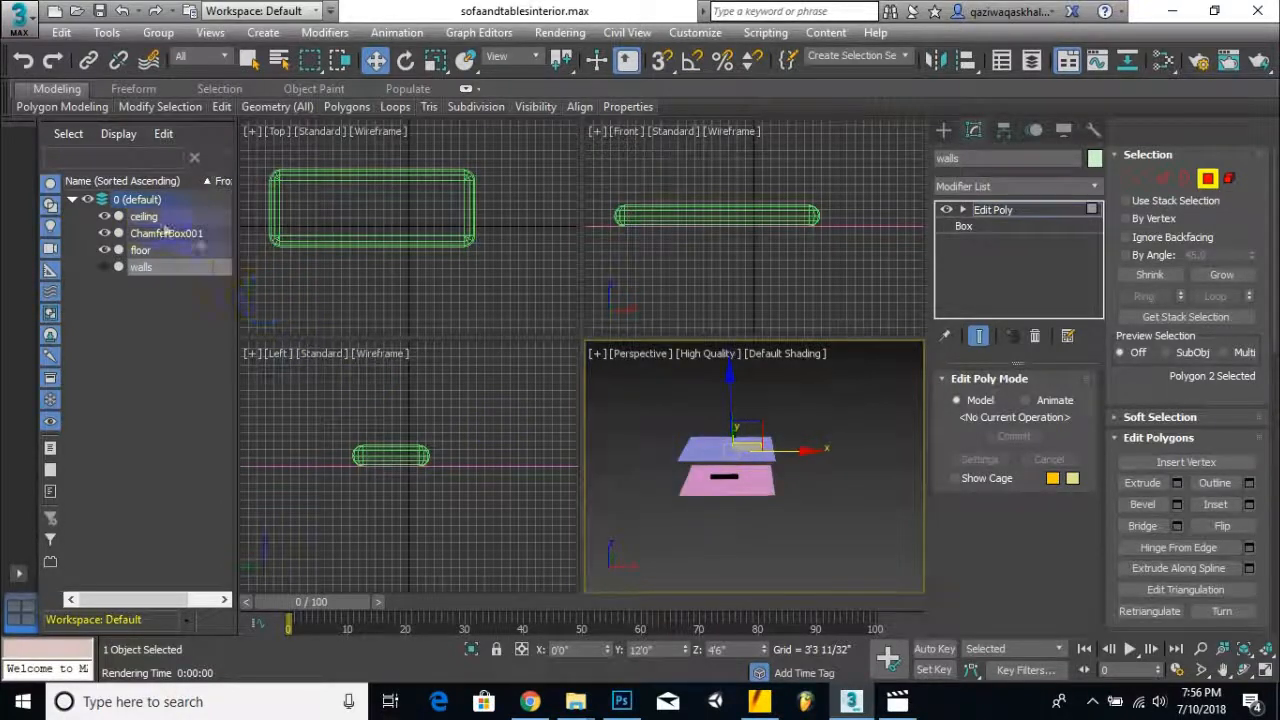
- Hide the ceiling object and select the chamfer box on the floor
left_click(142, 251)
left_click(140, 217)
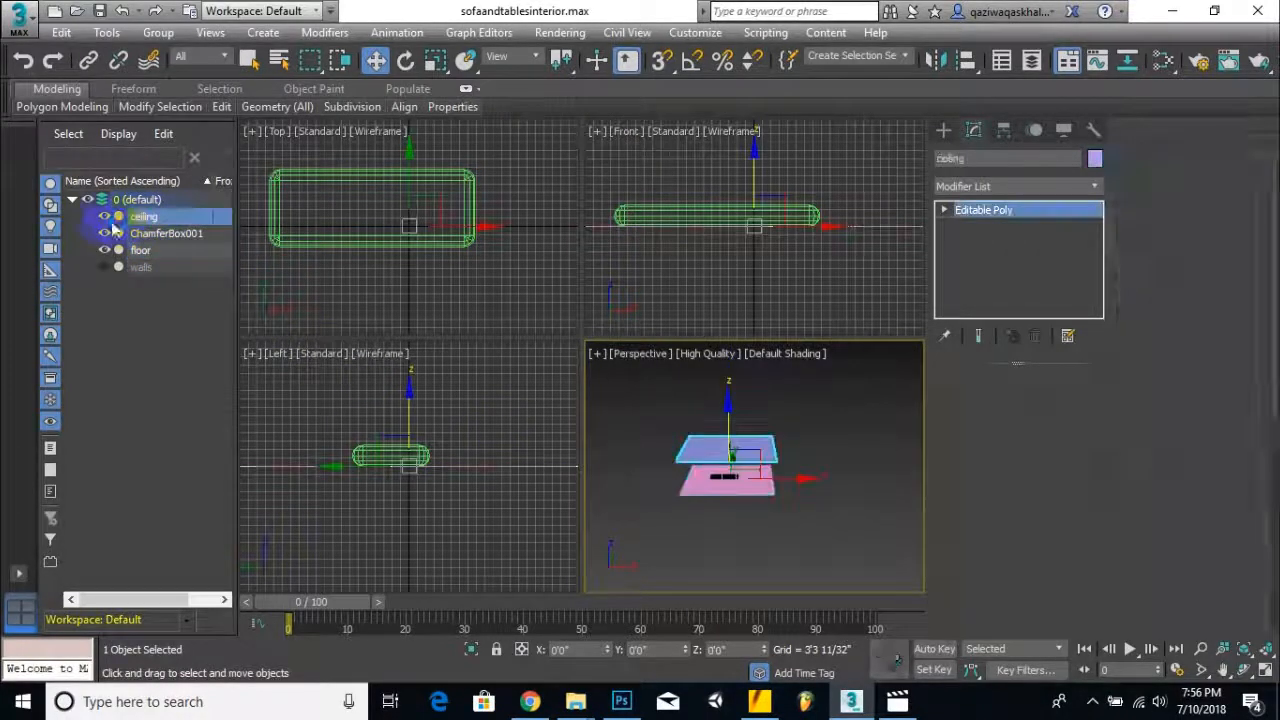
scroll(766, 513, "up", 5)
middle_click_drag(766, 513, 735, 480, "alt")
left_click(755, 484)
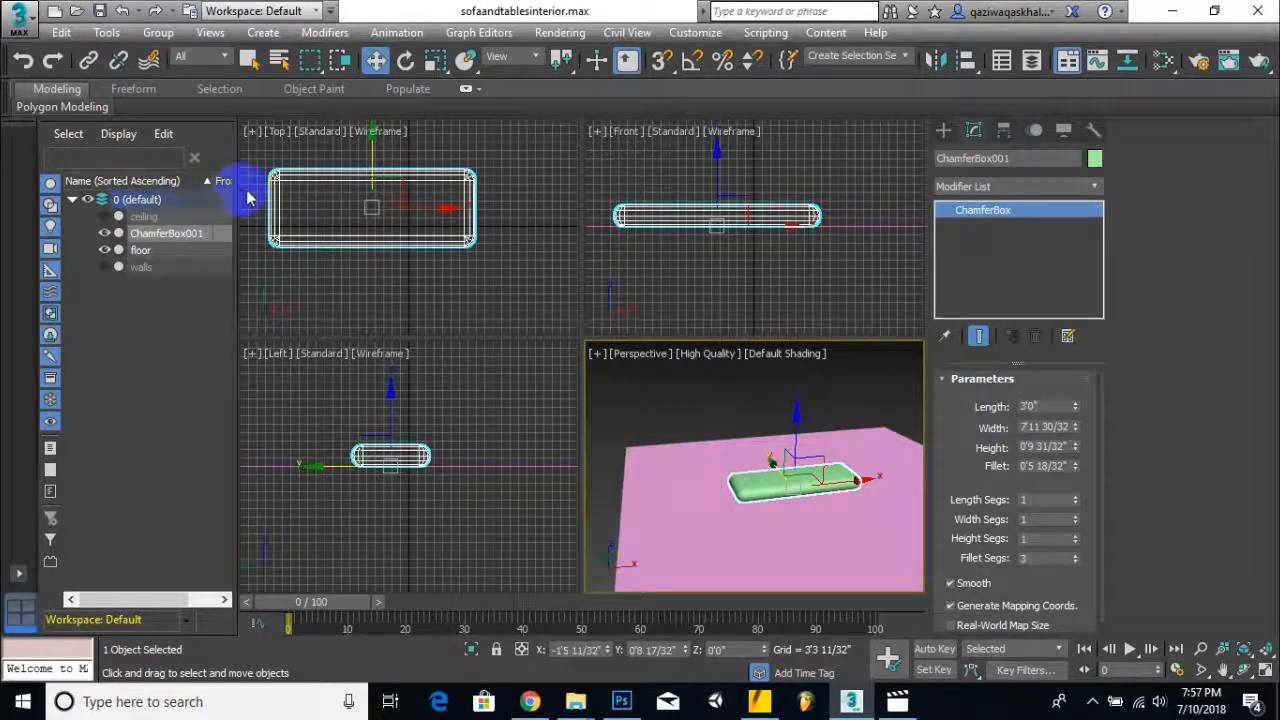
- Create a layer named sofa containing the chamfer box, and expand the sofa and default layers to show their objects
left_click_drag(242, 188, 345, 193)
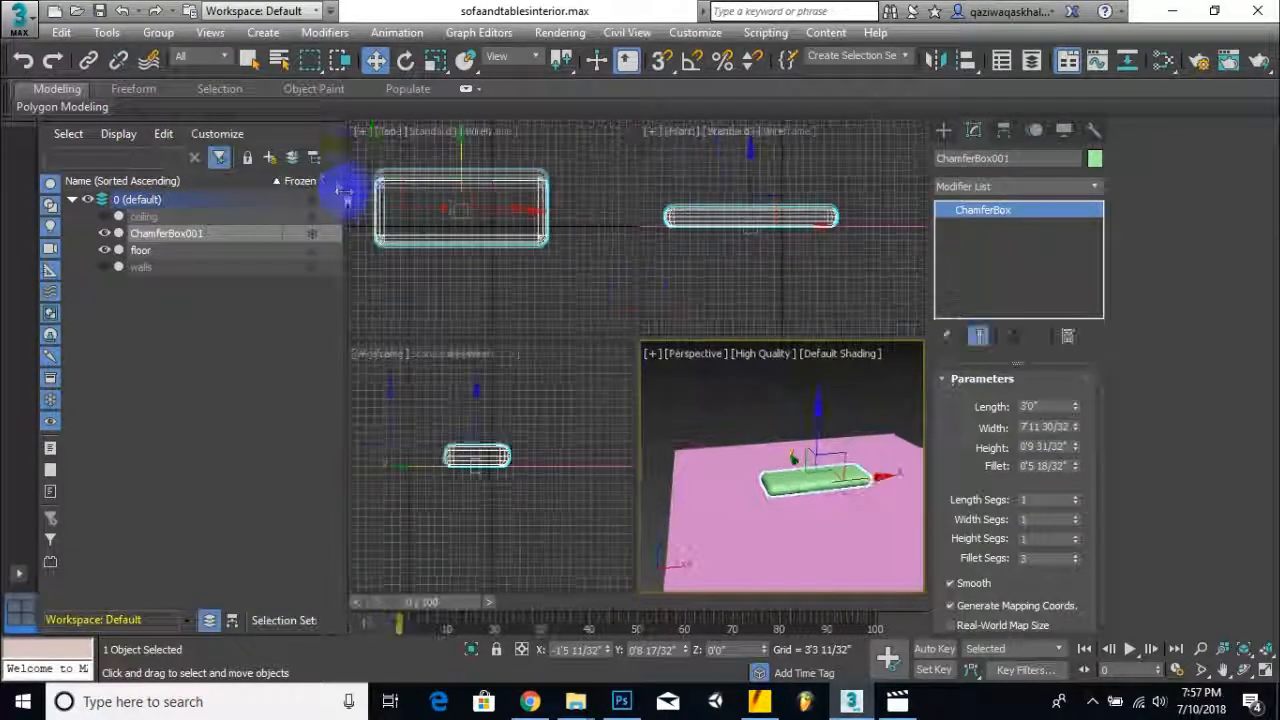
left_click(269, 158)
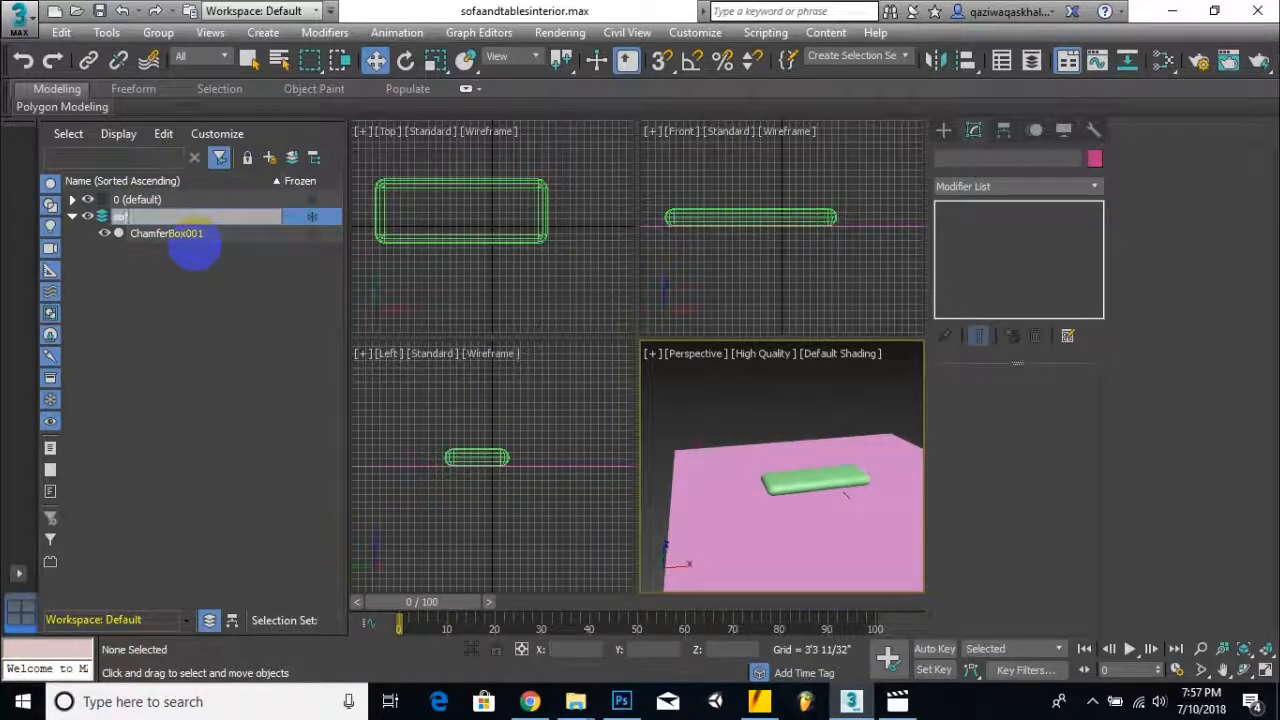
key("Return")
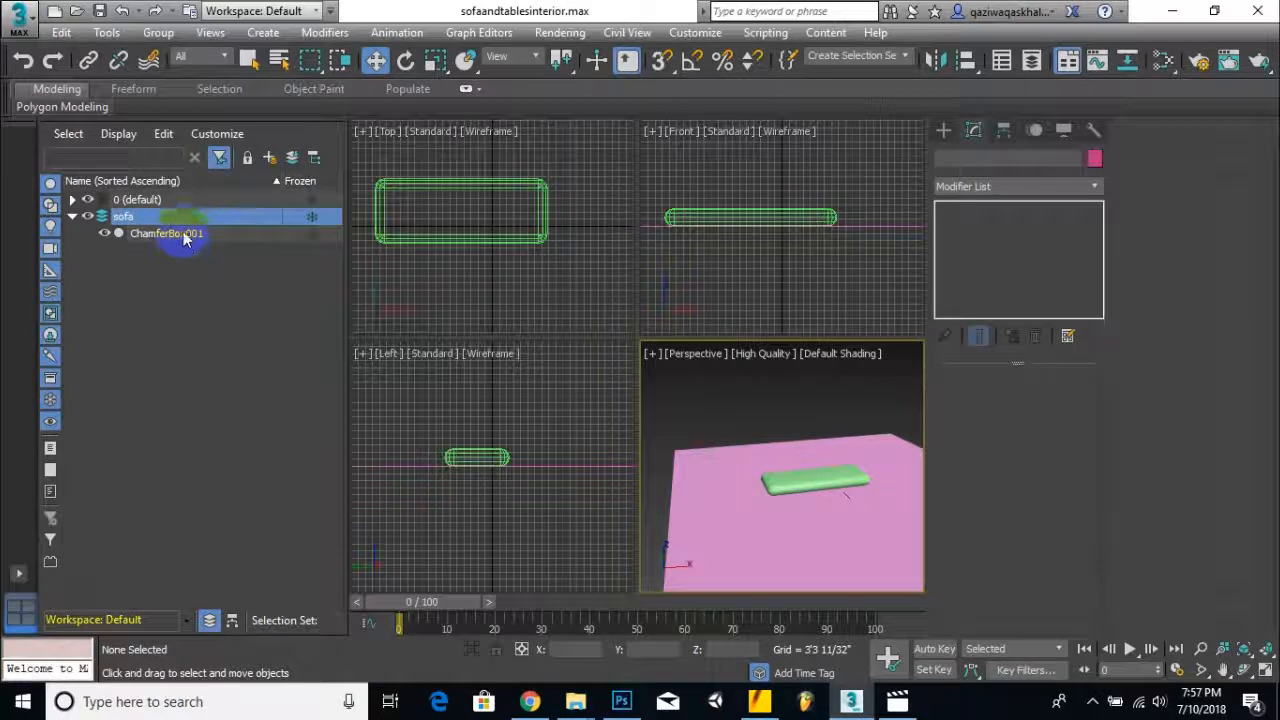
left_click(182, 236)
left_click_drag(152, 230, 122, 217)
left_click(72, 217)
left_click(72, 217)
left_click(72, 200)
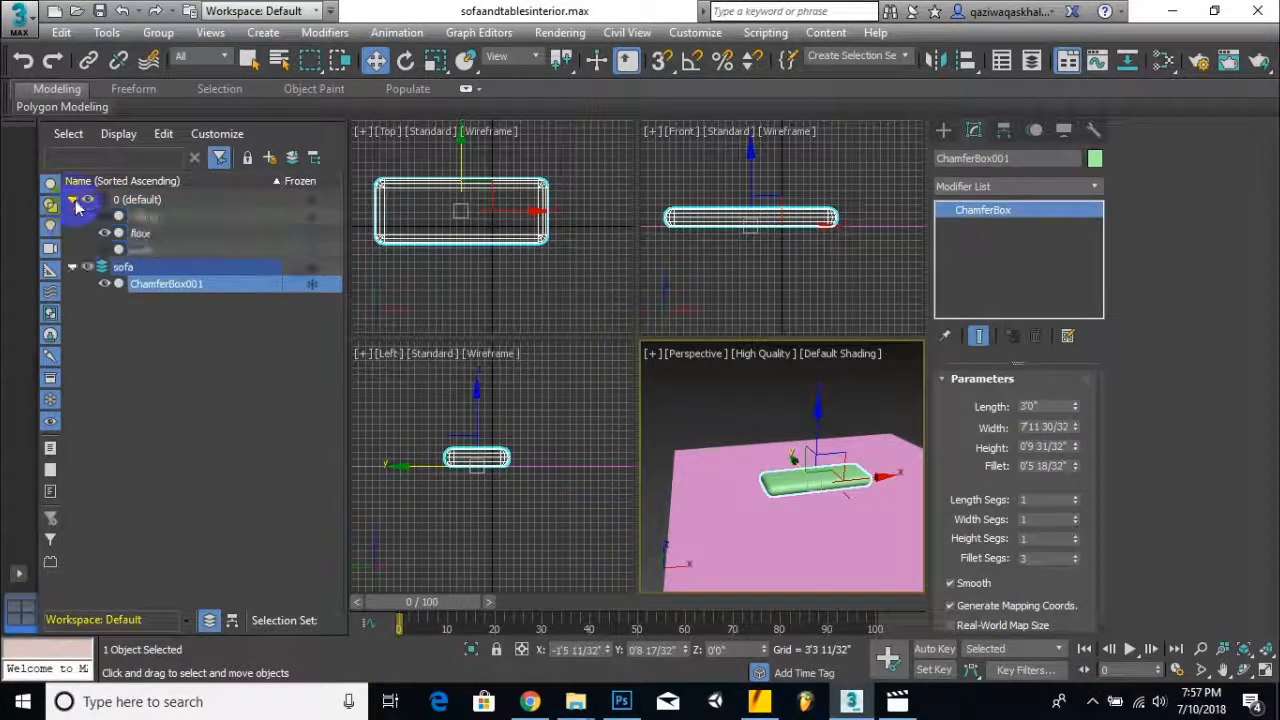
- Rename the chamfer box in the sofa layer as sofabase
left_click(187, 269)
left_click(186, 287)
right_click(178, 297)
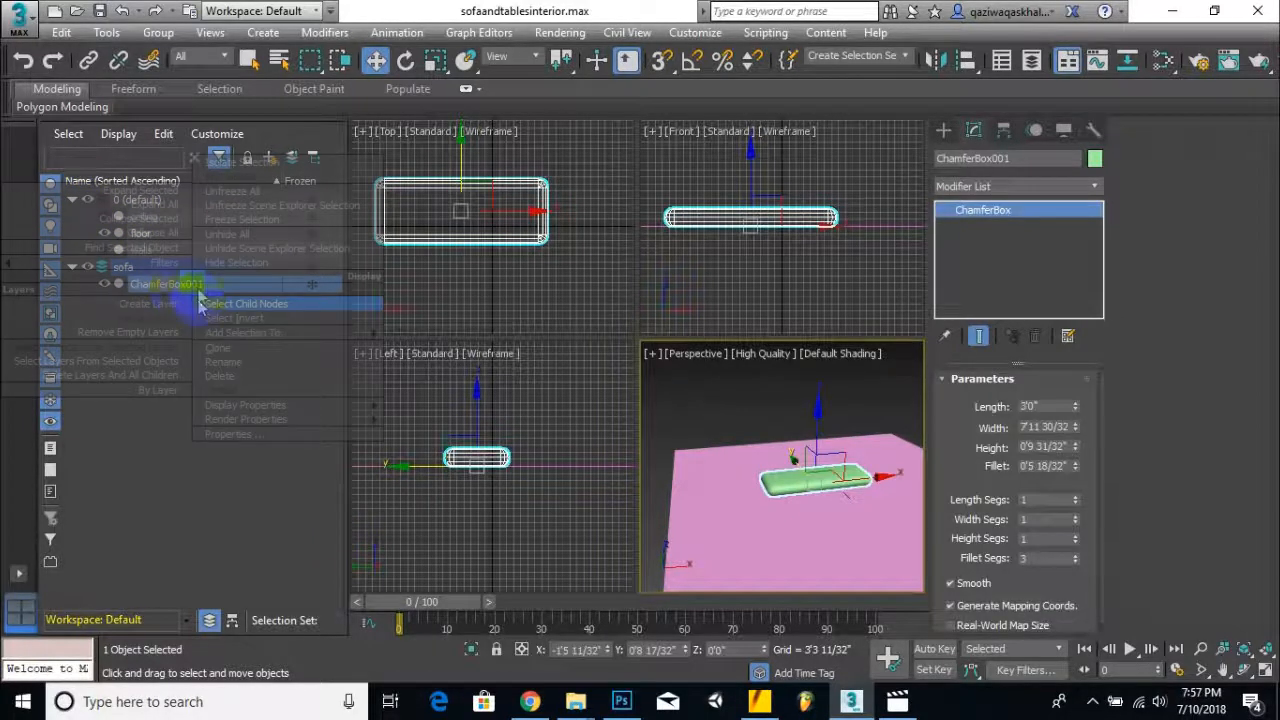
left_click(130, 453)
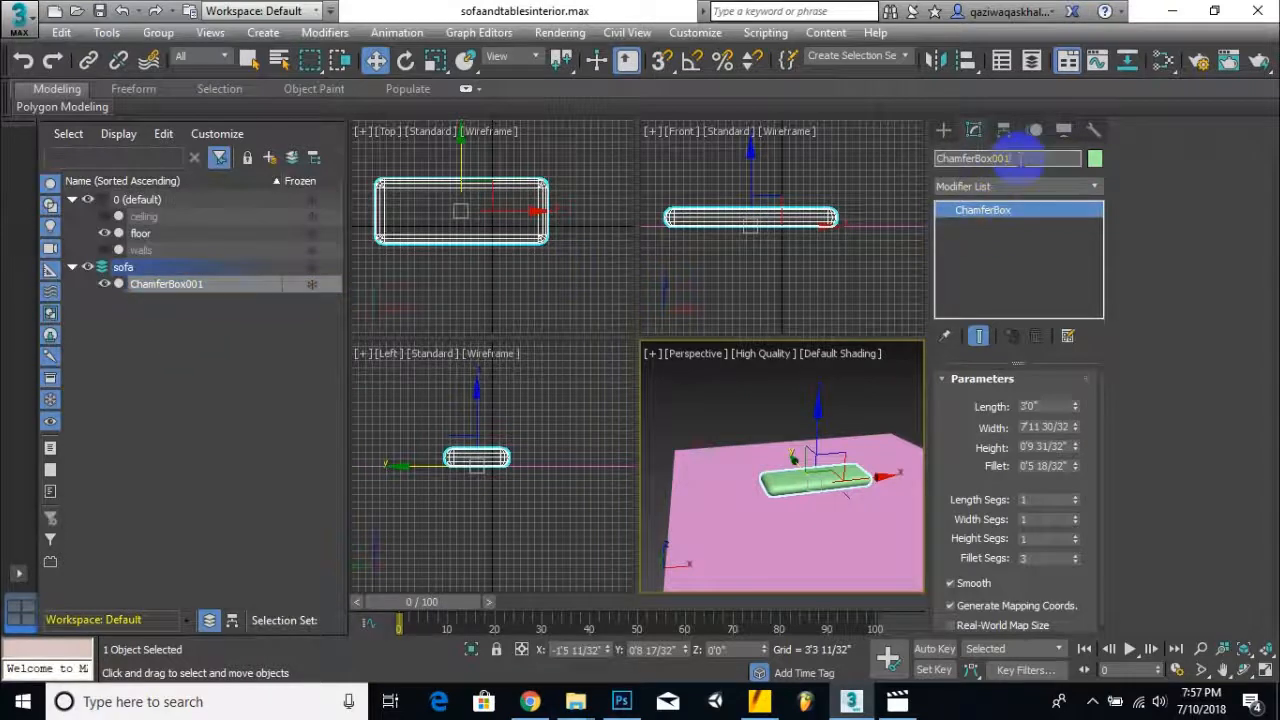
left_click_drag(1008, 158, 850, 175)
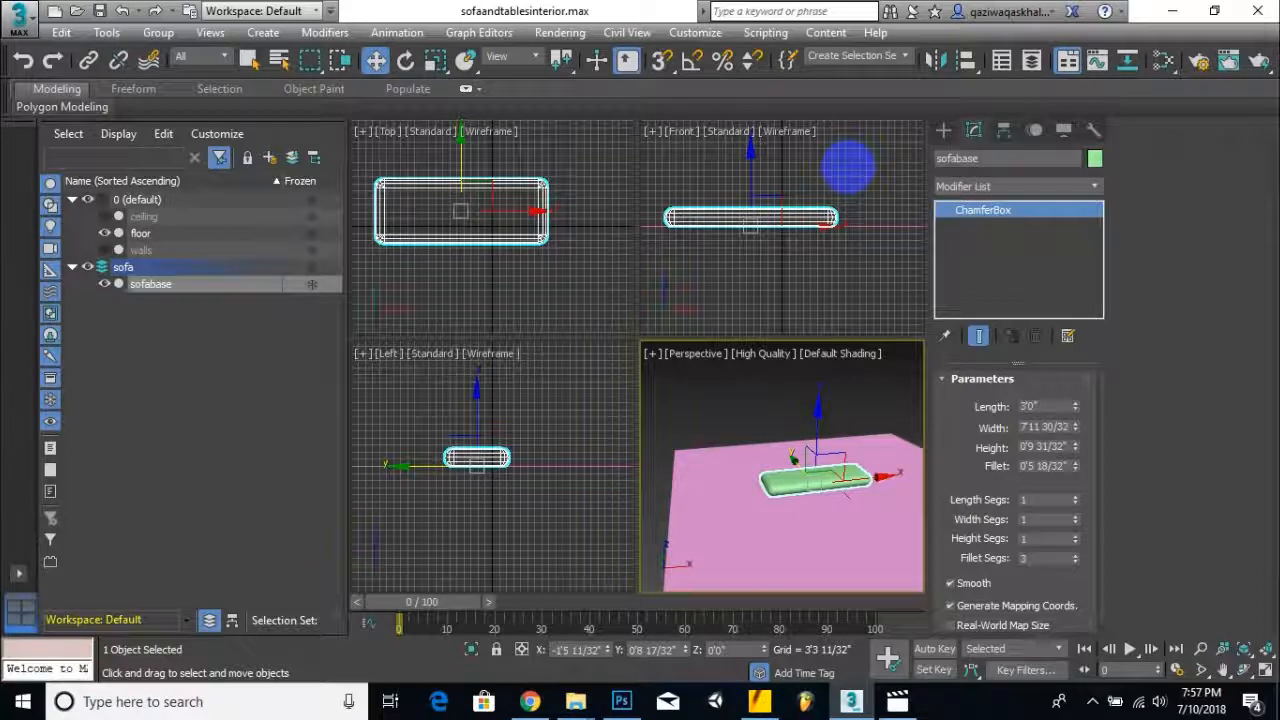
- Move sofabase back across the floor along the Y axis to about Y 6'10 28/32"
middle_click_drag(792, 416, 812, 465, "alt")
mouse_move(812, 465)
left_mouse_down()
mouse_move(766, 424)
mouse_move(784, 459)
mouse_move(760, 375)
mouse_move(750, 423)
mouse_move(814, 480)
left_mouse_up()
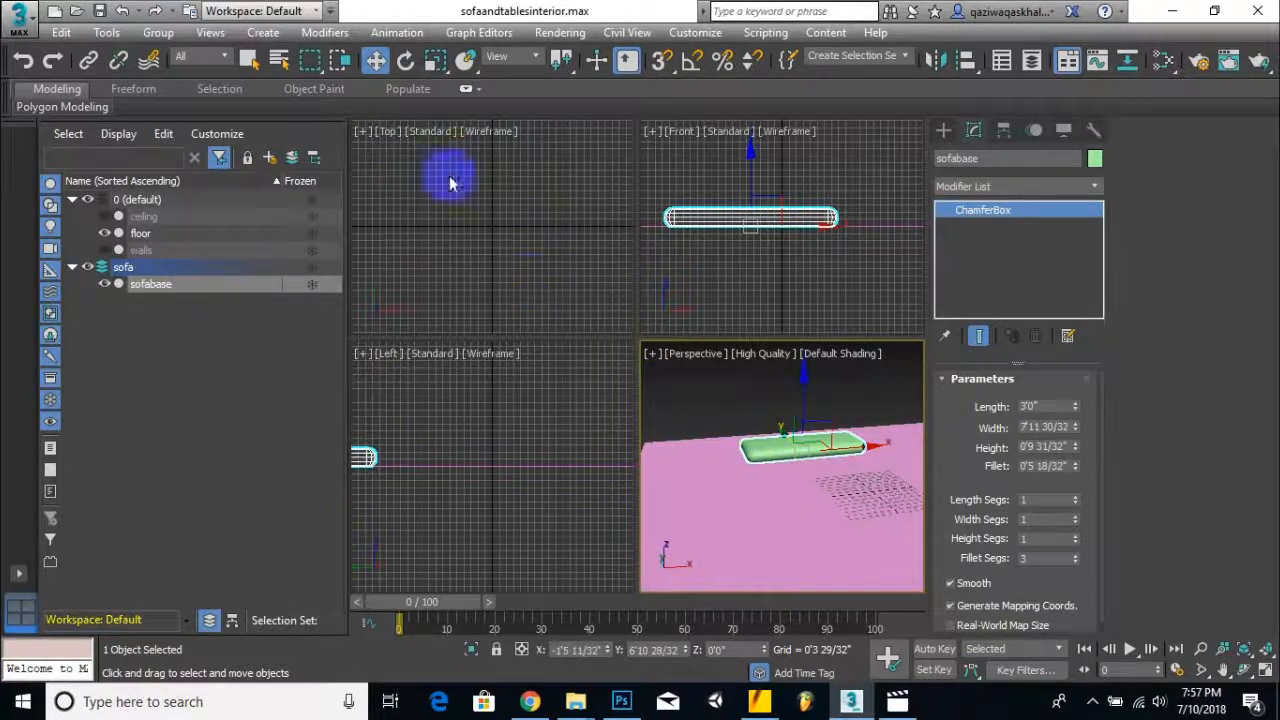
- Set sofabase's absolute world X position to -1'5 10/32" with the move transform type-in
right_click(377, 62)
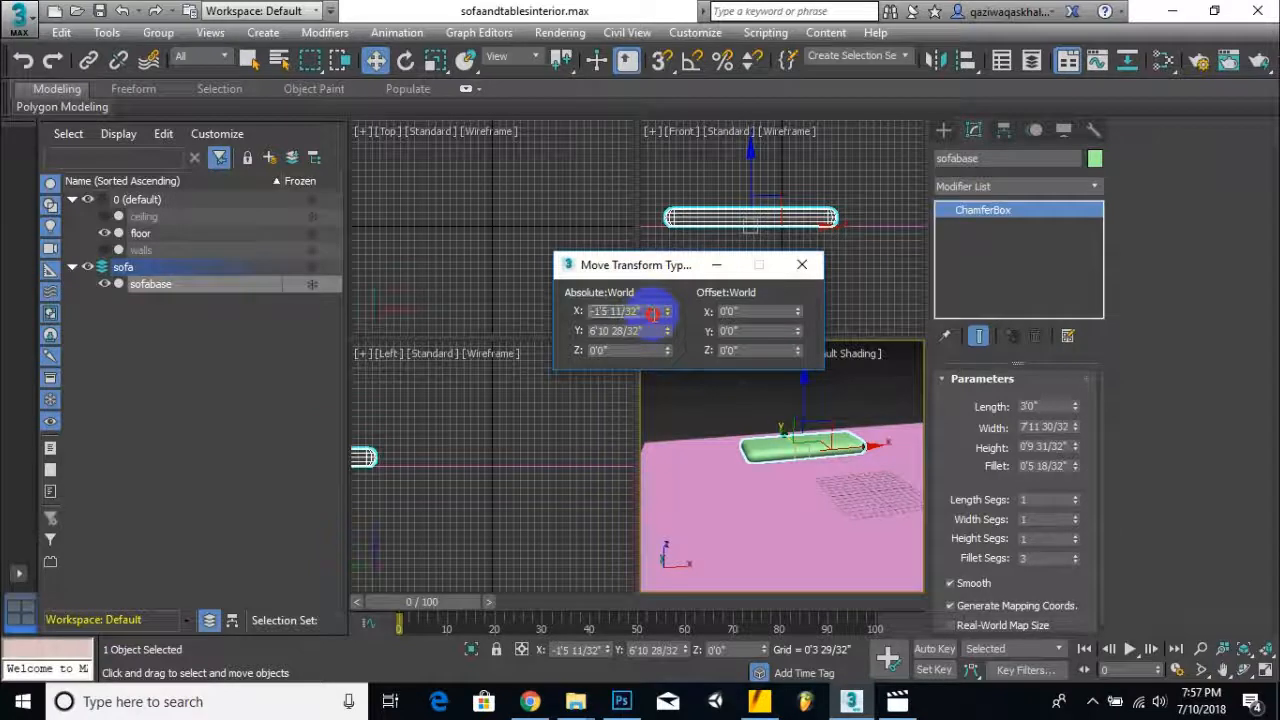
type("-1'5 10/32\"")
key("Tab")
type("5'10 28/32\"")
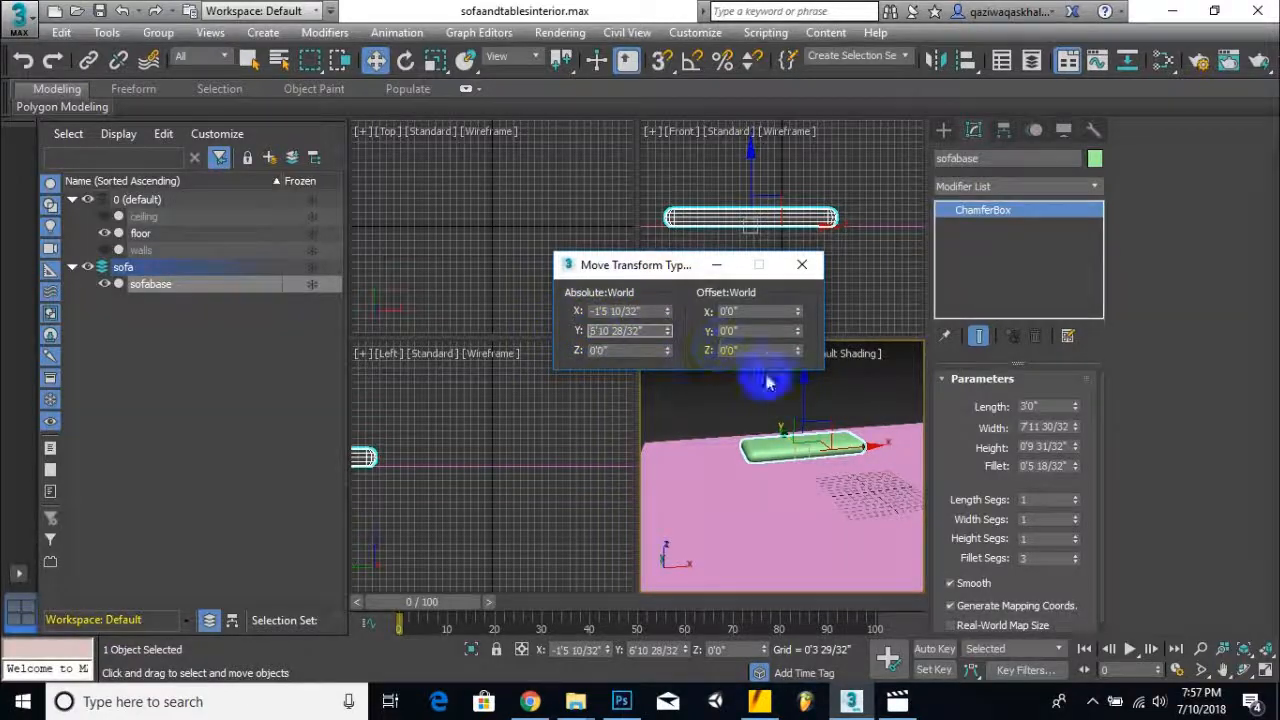
left_click(801, 264)
- Move sofabase along the X axis toward the middle of the floor, to about X 0'7 9/32"
scroll(809, 505, "up", 5)
scroll(801, 515, "down", 5)
middle_click_drag(806, 514, 791, 465)
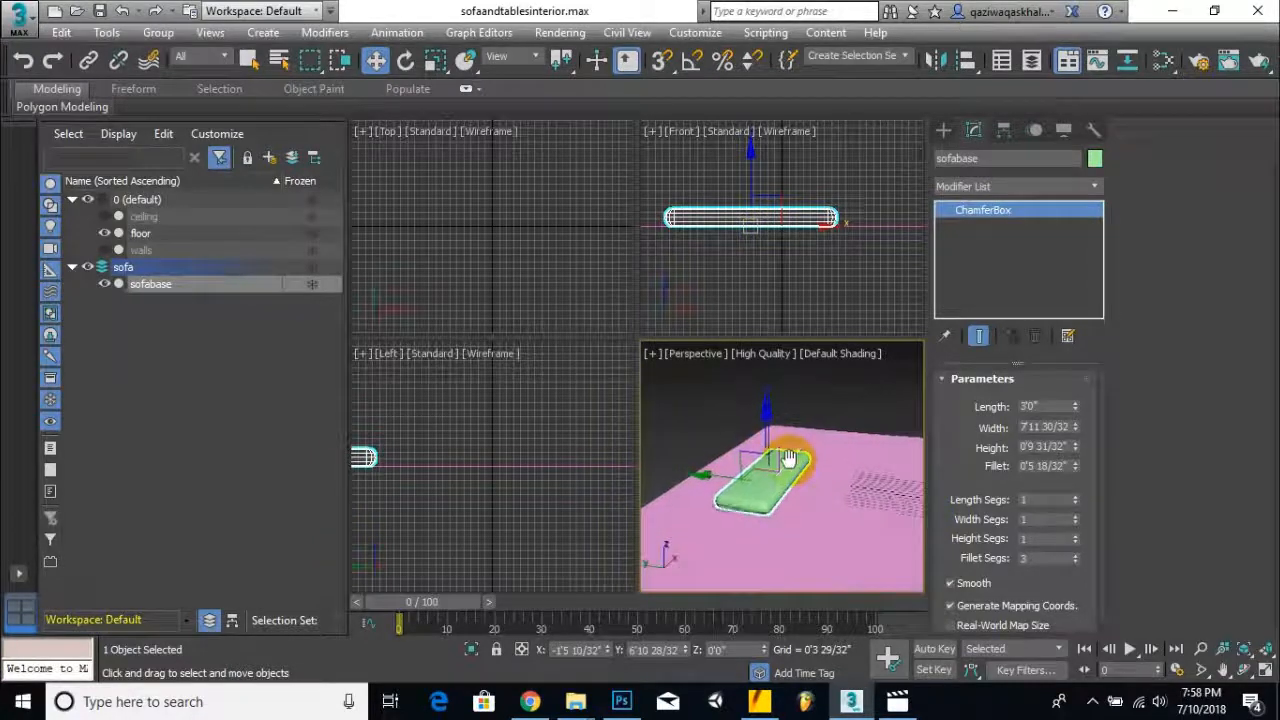
scroll(790, 460, "down", 5)
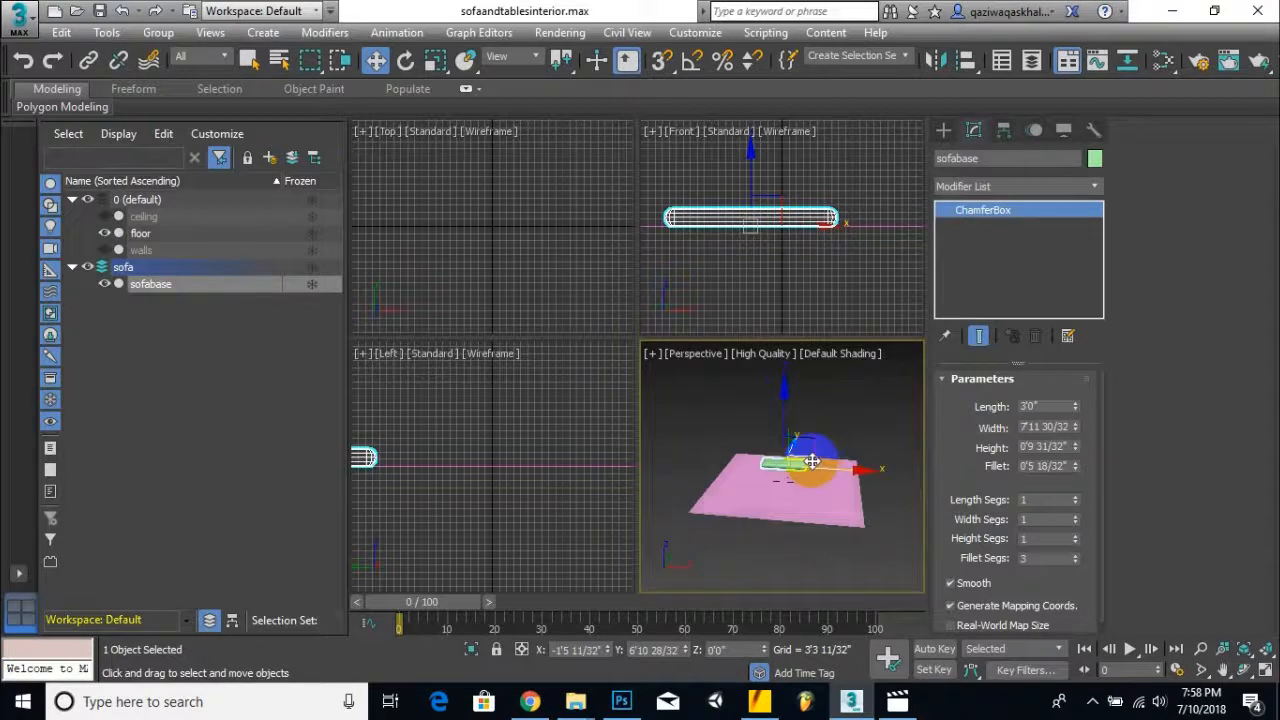
scroll(808, 458, "up", 4)
left_click_drag(843, 474, 856, 473)
scroll(814, 490, "up", 5)
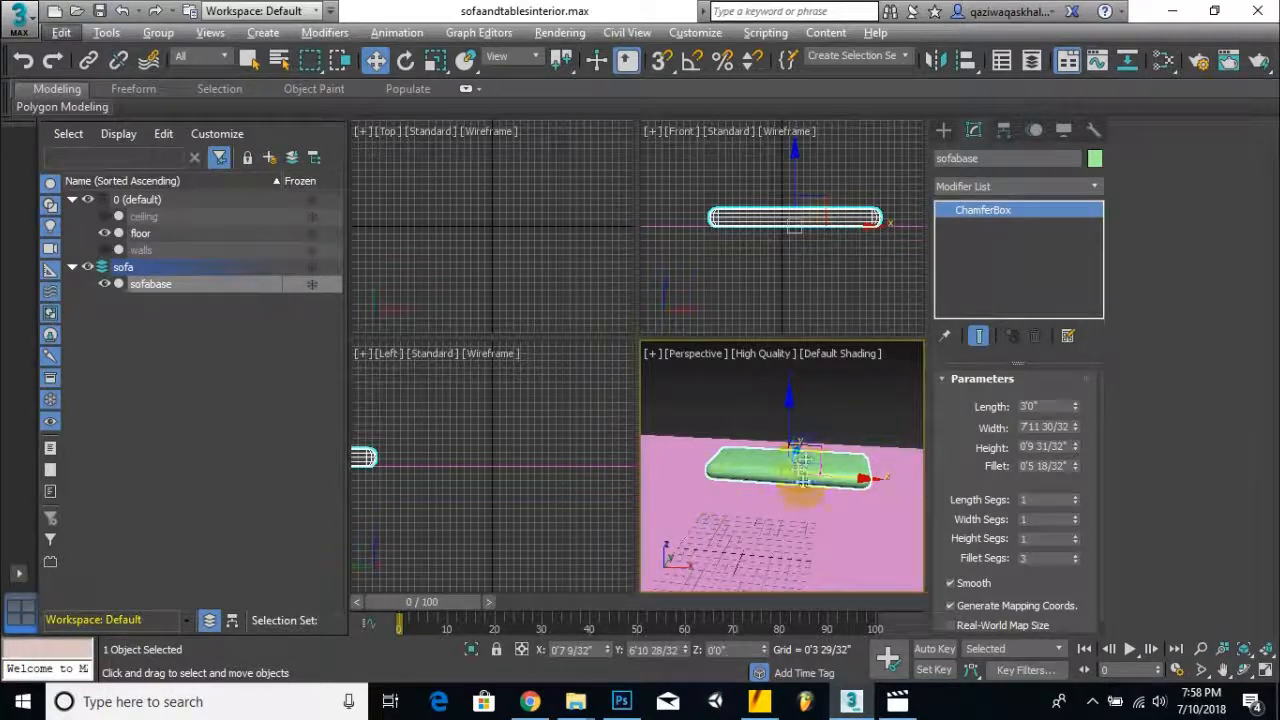
- Reduce sofabase's fillet to 0'0 30/32" so its edges are only slightly rounded
middle_click_drag(798, 468, 840, 450, "alt")
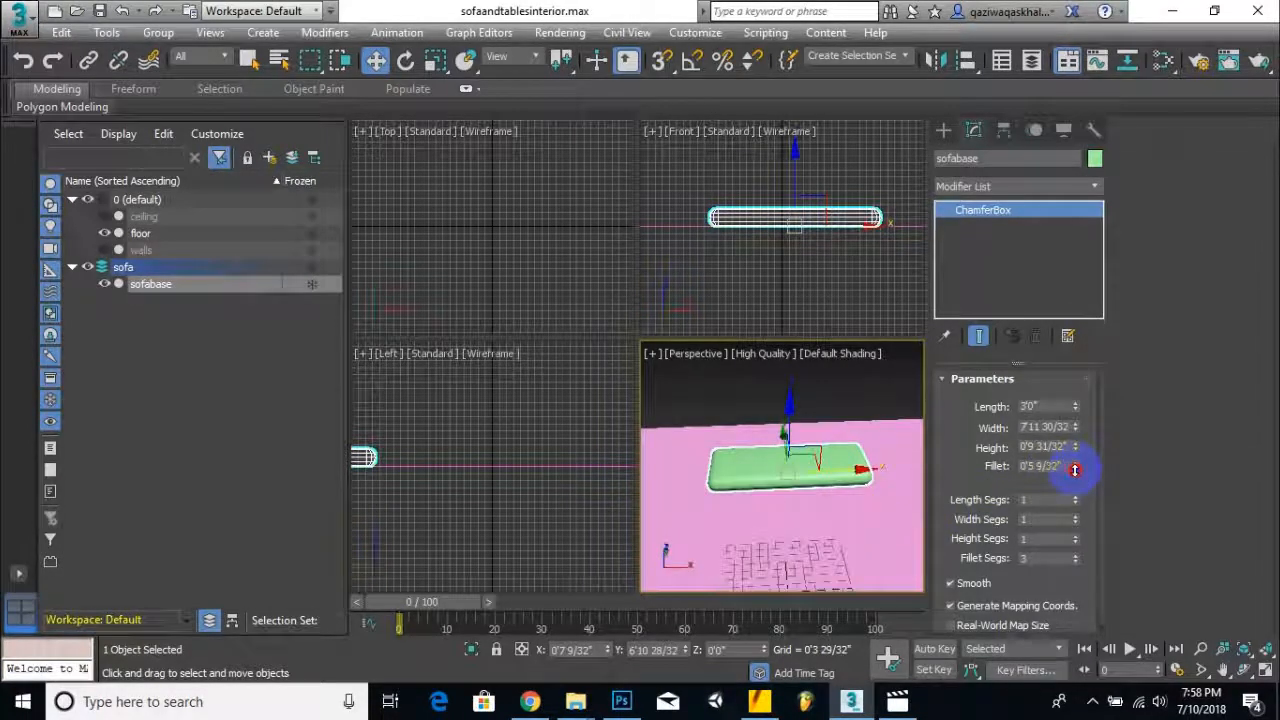
left_click_drag(1075, 470, 1069, 590)
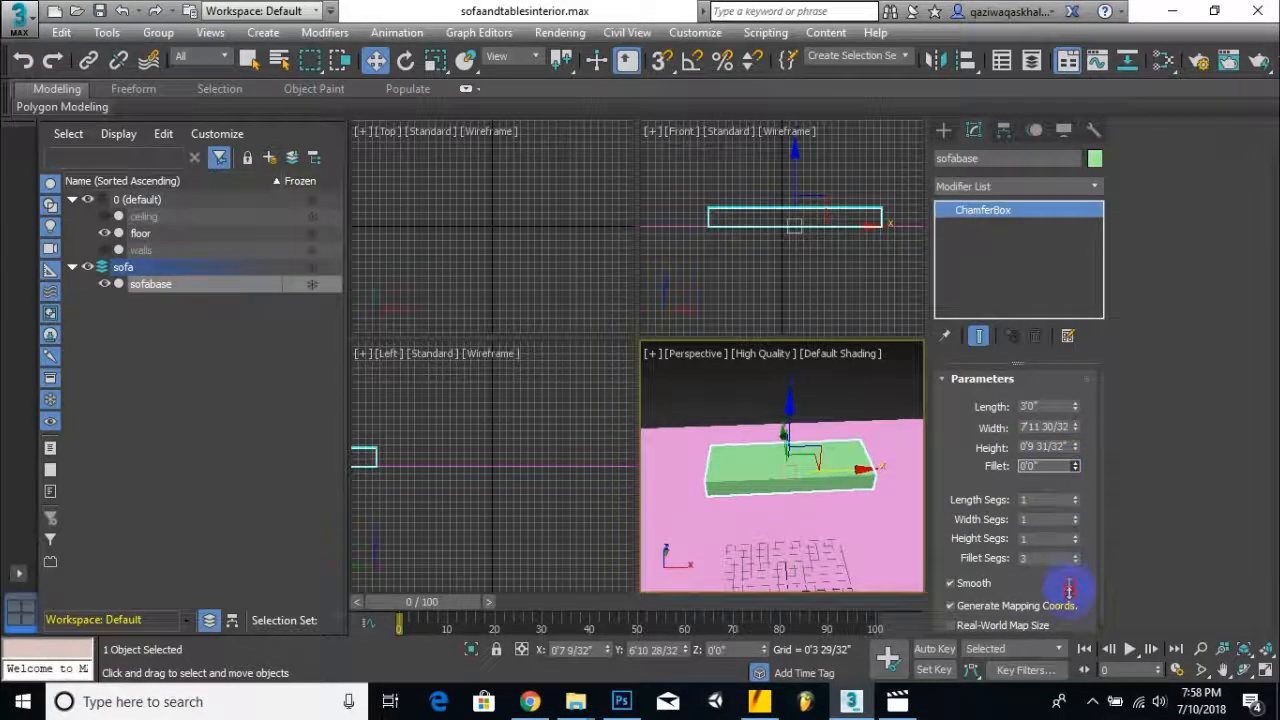
scroll(795, 452, "up", 5)
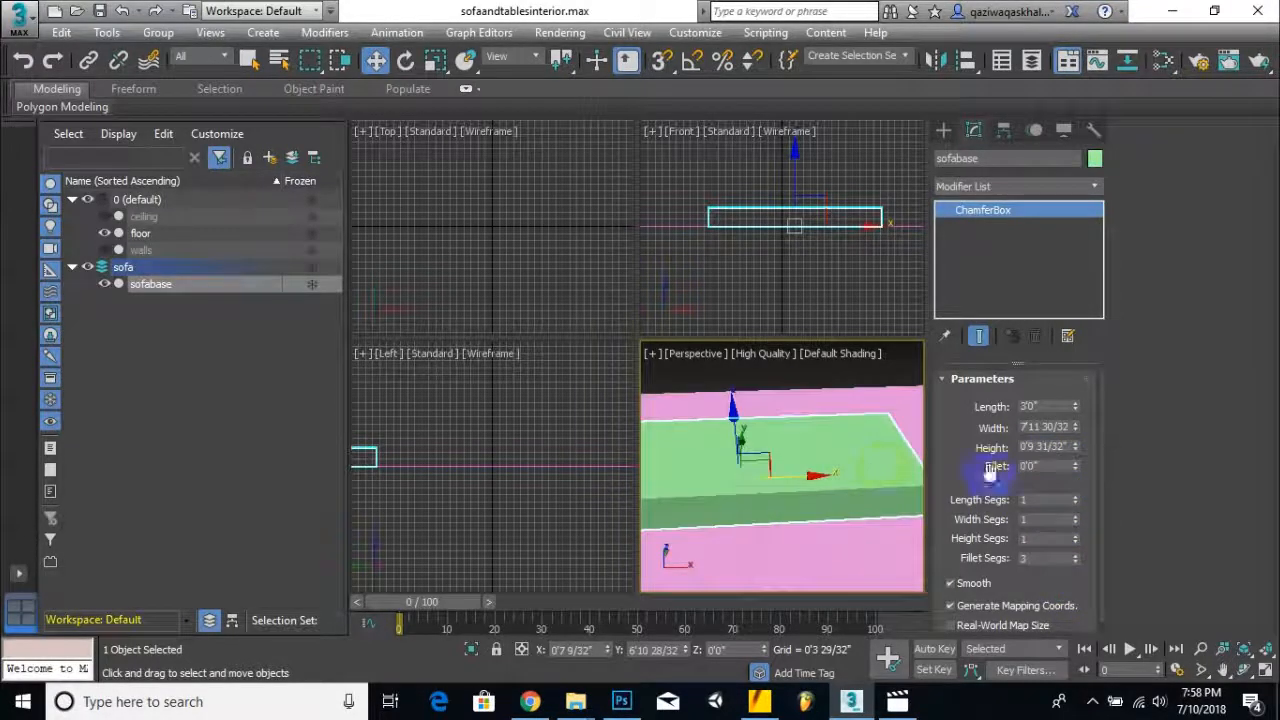
scroll(800, 465, "down", 3)
left_click_drag(1076, 468, 1226, 238)
middle_click_drag(914, 457, 777, 465, "alt")
left_click(817, 517)
left_click(870, 472)
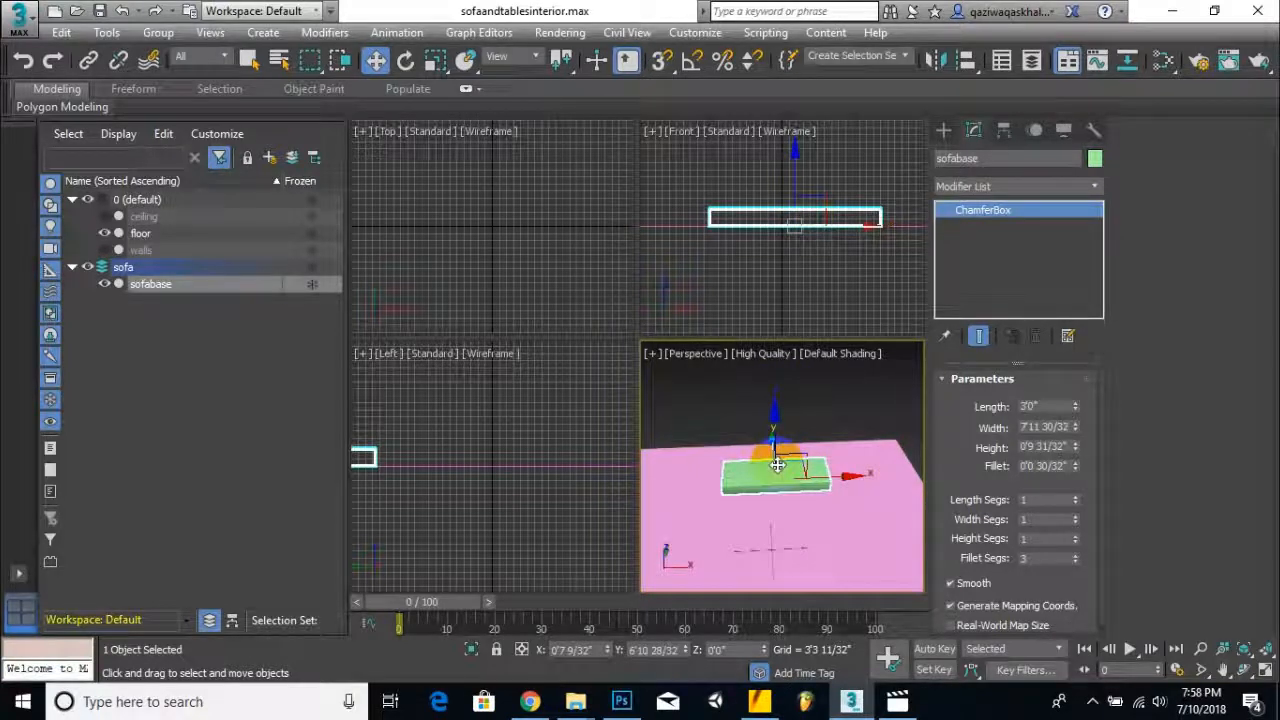
mouse_move(777, 417)
left_mouse_down("shift")
mouse_move(787, 352)
mouse_move(766, 389)
mouse_move(781, 397)
mouse_move(775, 418)
left_mouse_up("shift")
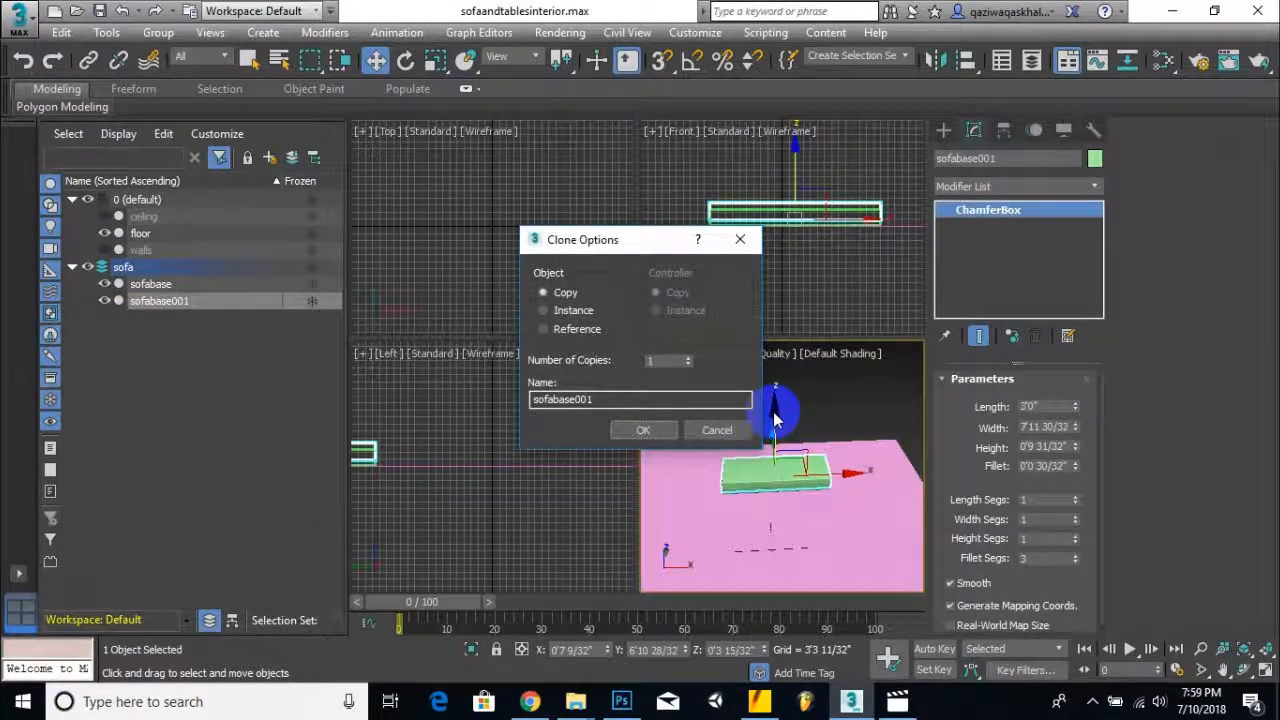
left_click(716, 430)
left_click(756, 477, "shift")
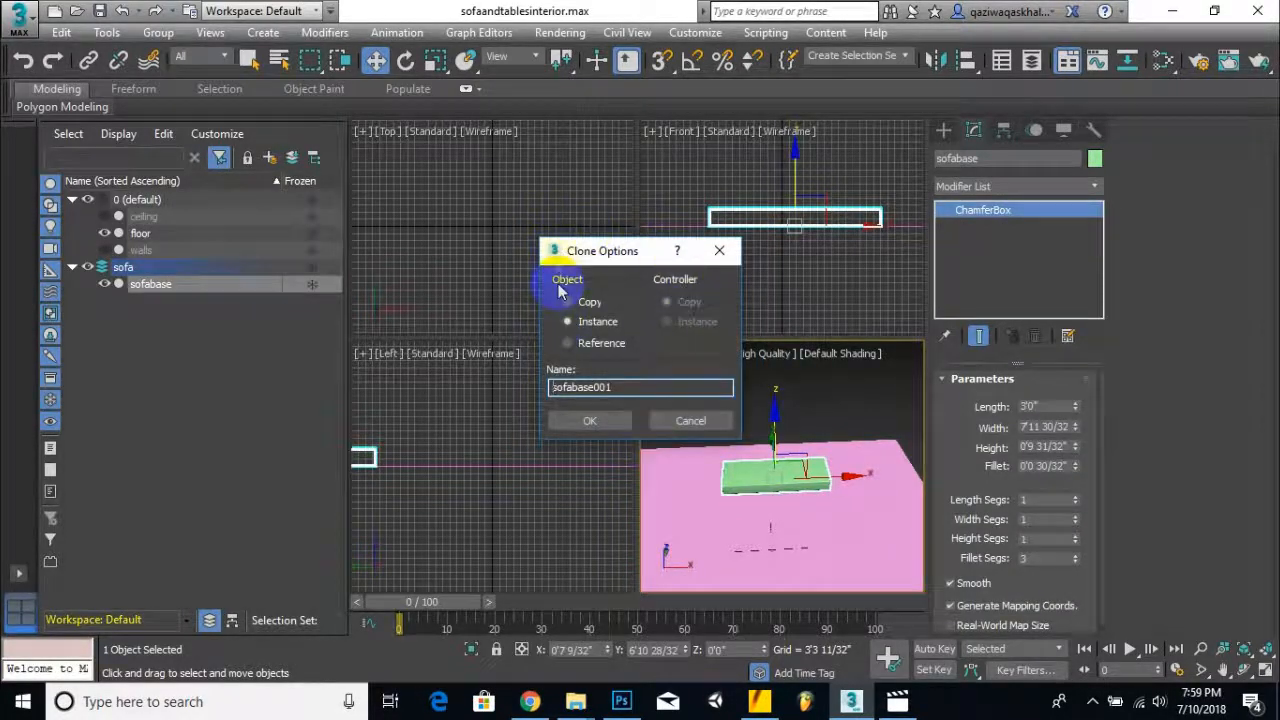
left_click(625, 387)
left_click(570, 321)
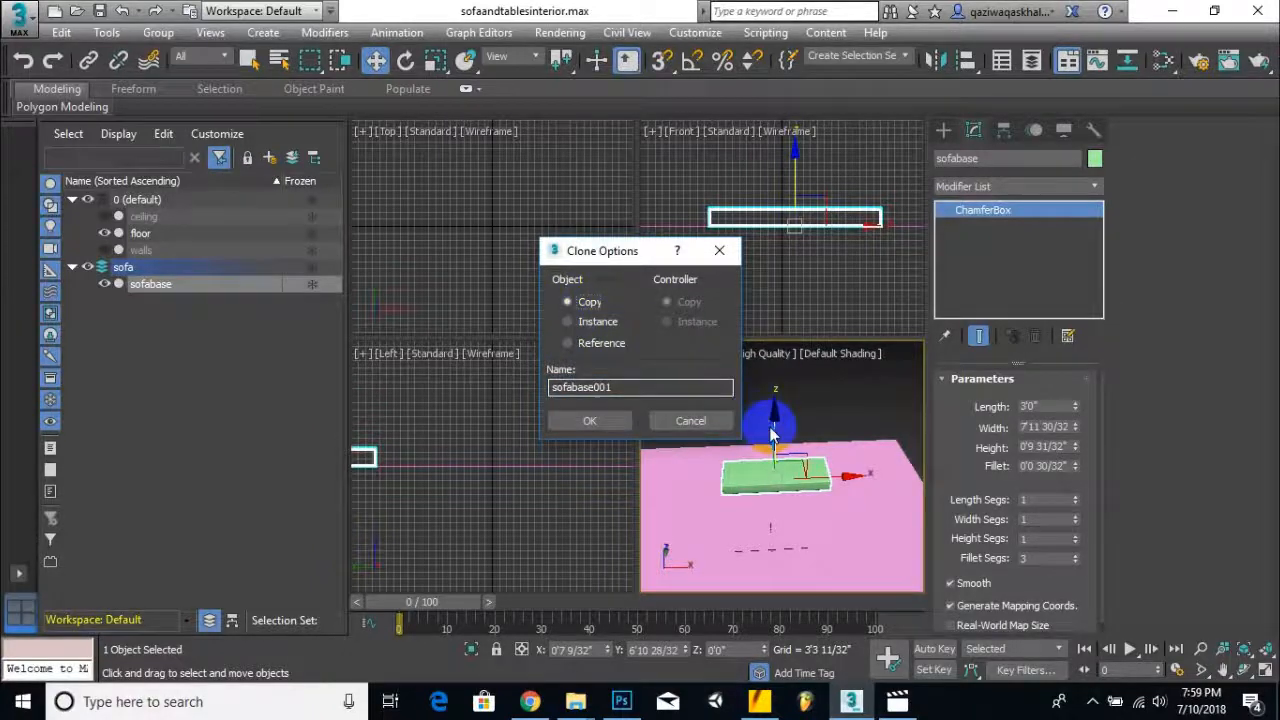
left_click(712, 421)
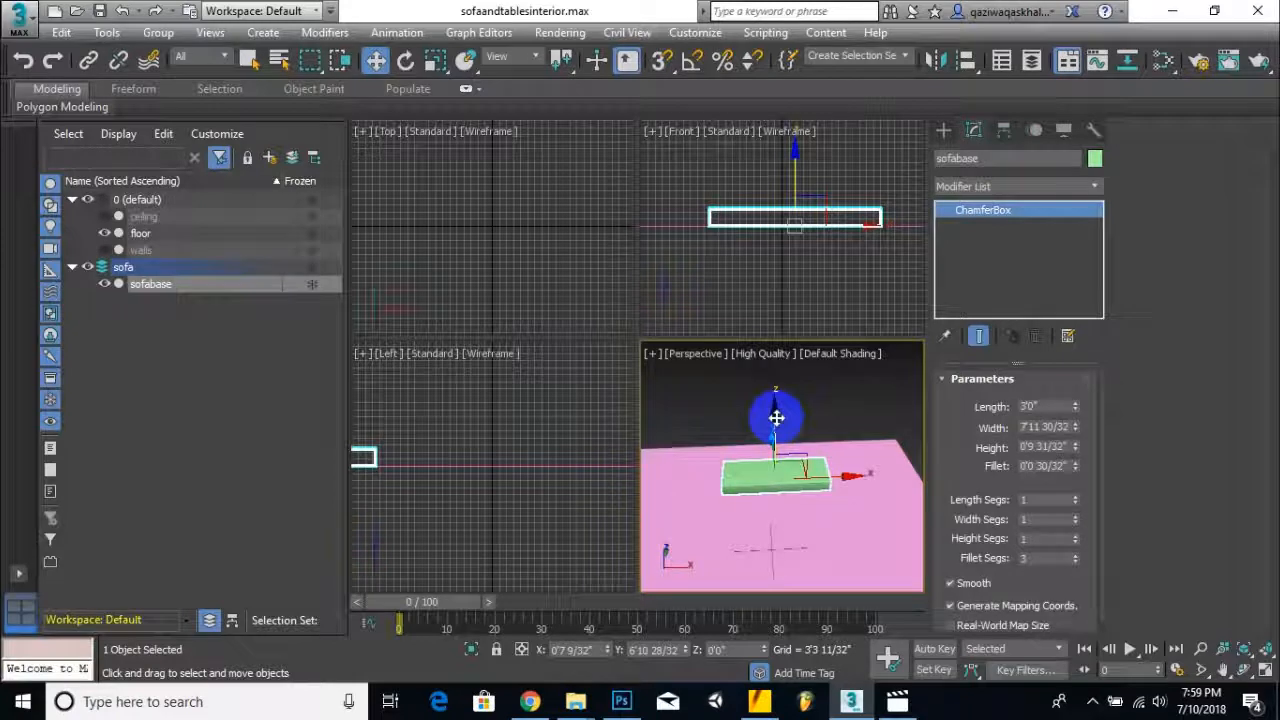
middle_click_drag(800, 410, 771, 457, "alt")
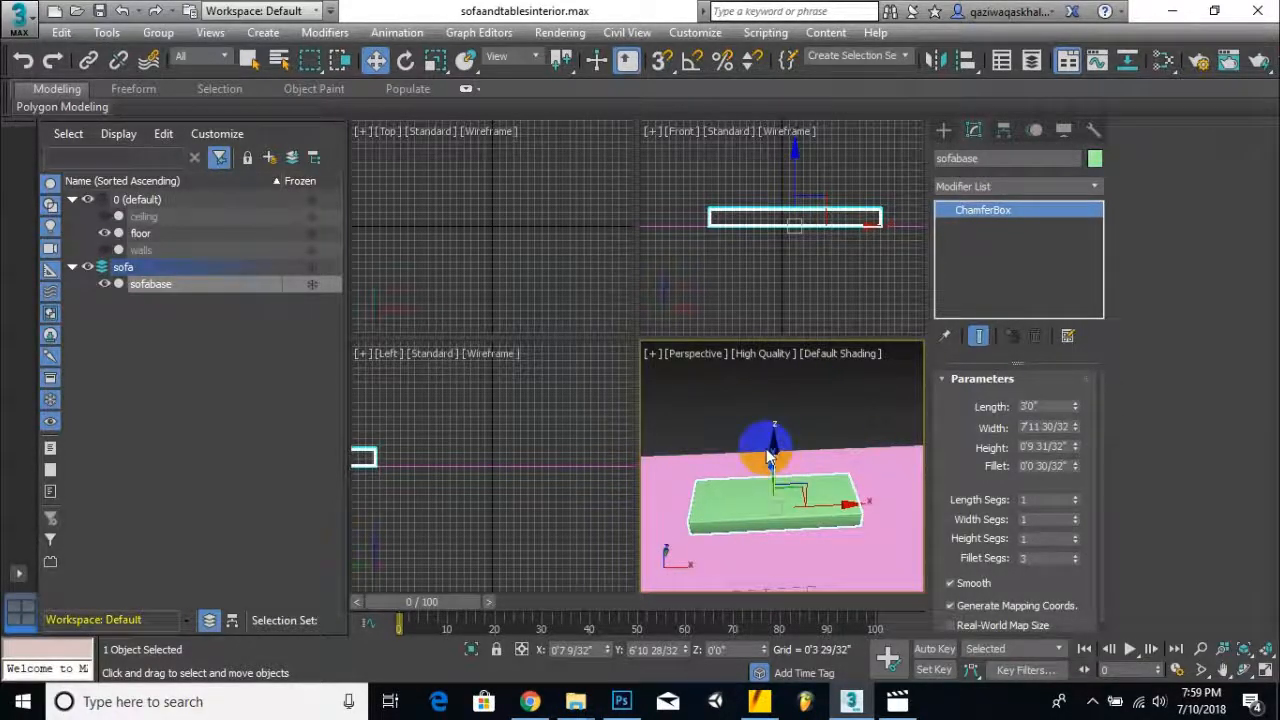
left_click_drag(774, 442, 772, 400, "shift")
left_click(716, 429)
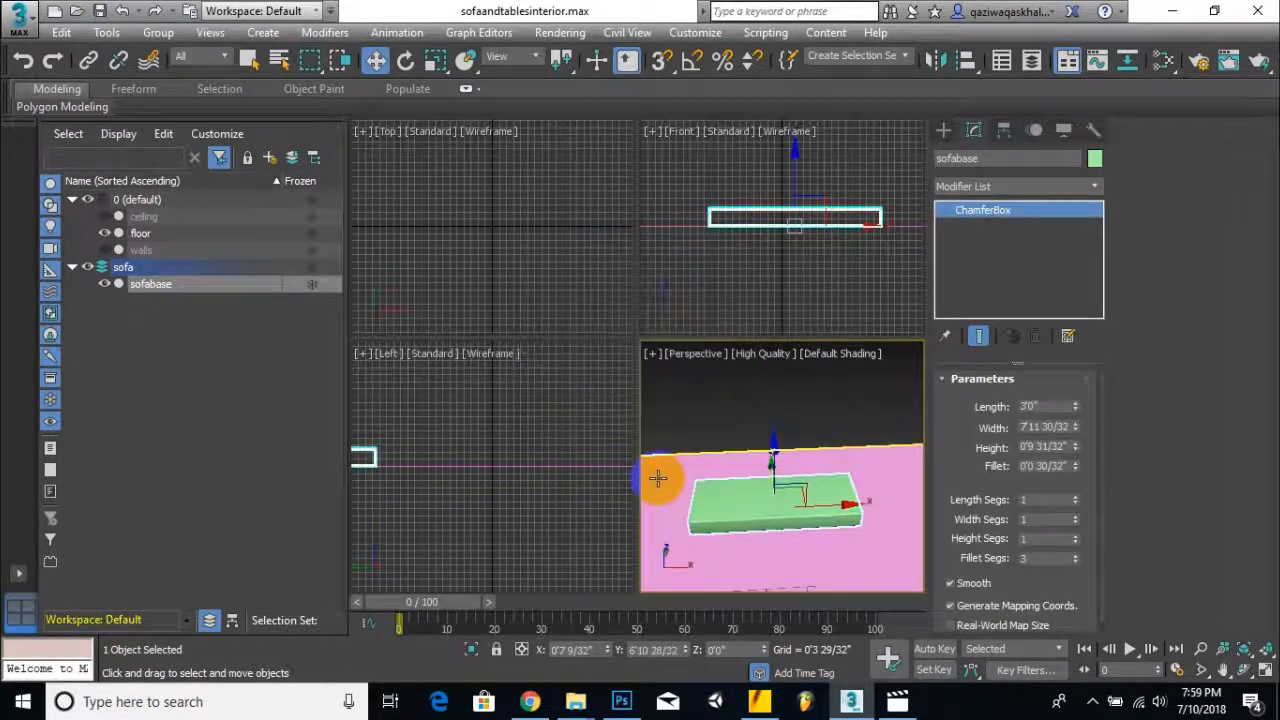
- Clone sofabase straight up along the Z axis by about 0'8 6/32" as one independent copy named sofabase001
middle_click_drag(777, 497, 766, 380, "alt")
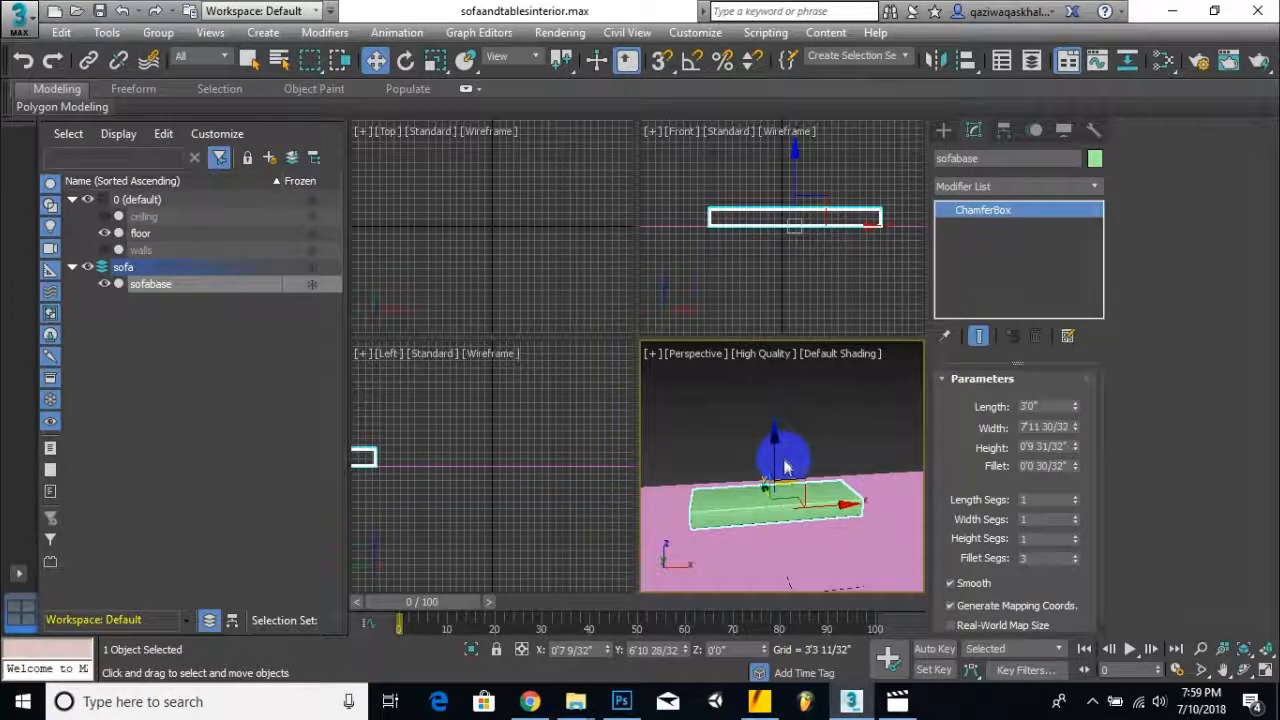
mouse_move(774, 438)
left_mouse_down("shift")
mouse_move(774, 403)
mouse_move(770, 423)
left_mouse_up("shift")
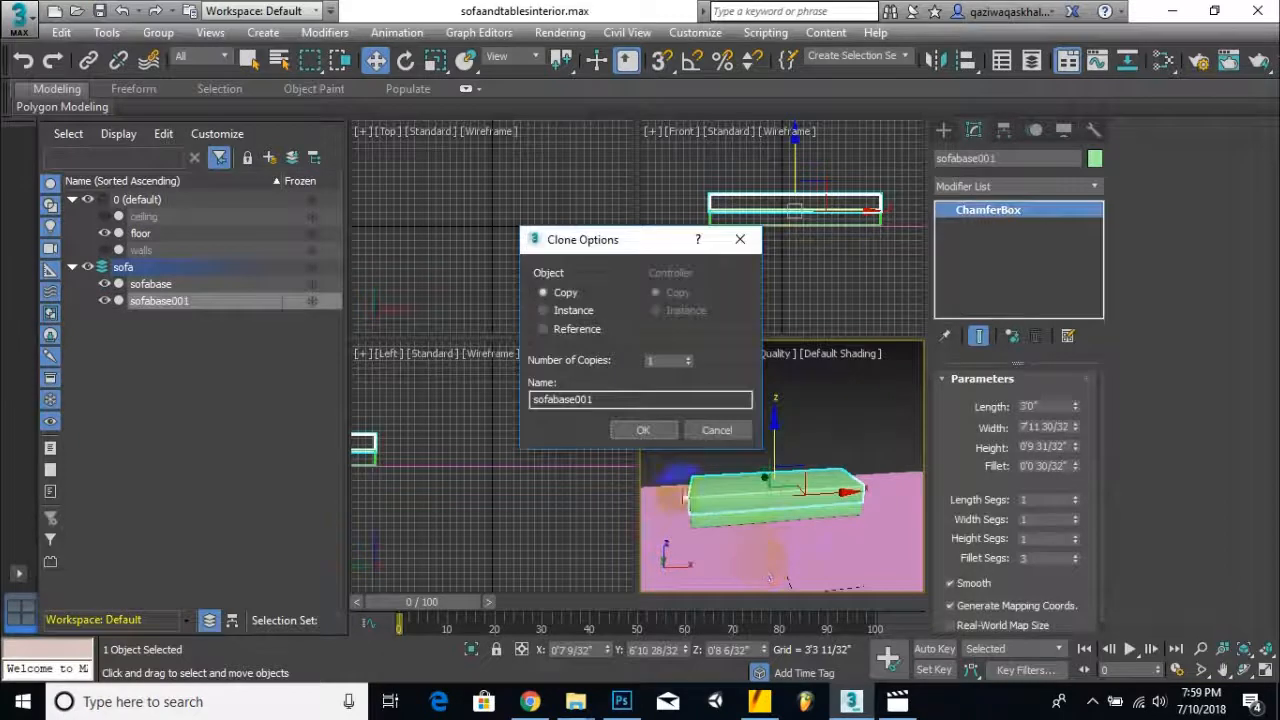
left_click(634, 430)
- Set the width of sofabase001, the cushion above the base, to 4'
scroll(785, 500, "up", 3)
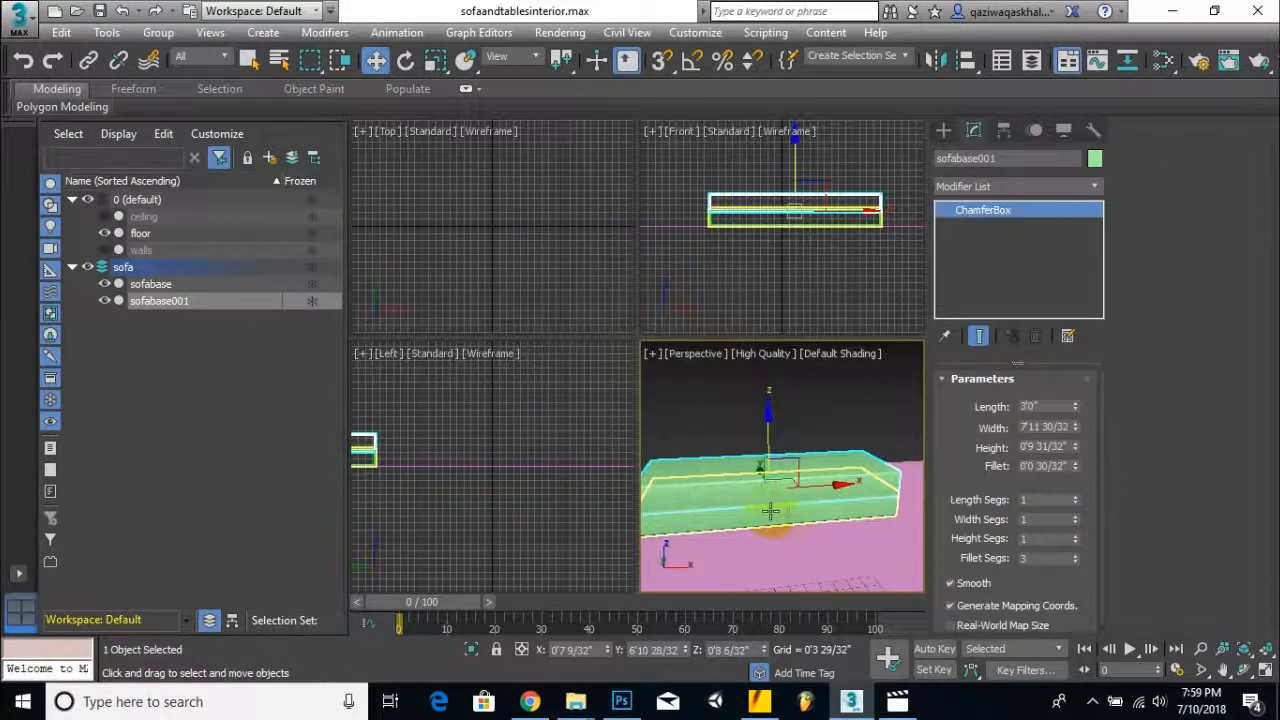
left_click(1023, 470)
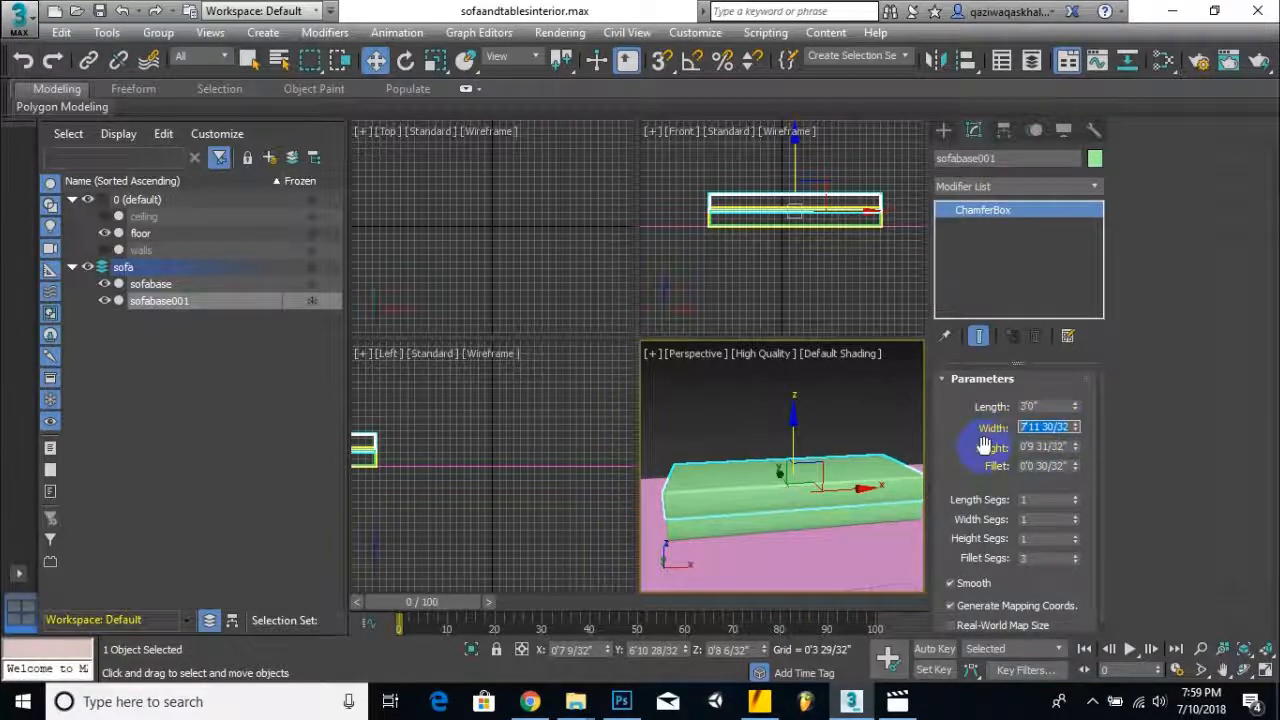
key("Return")
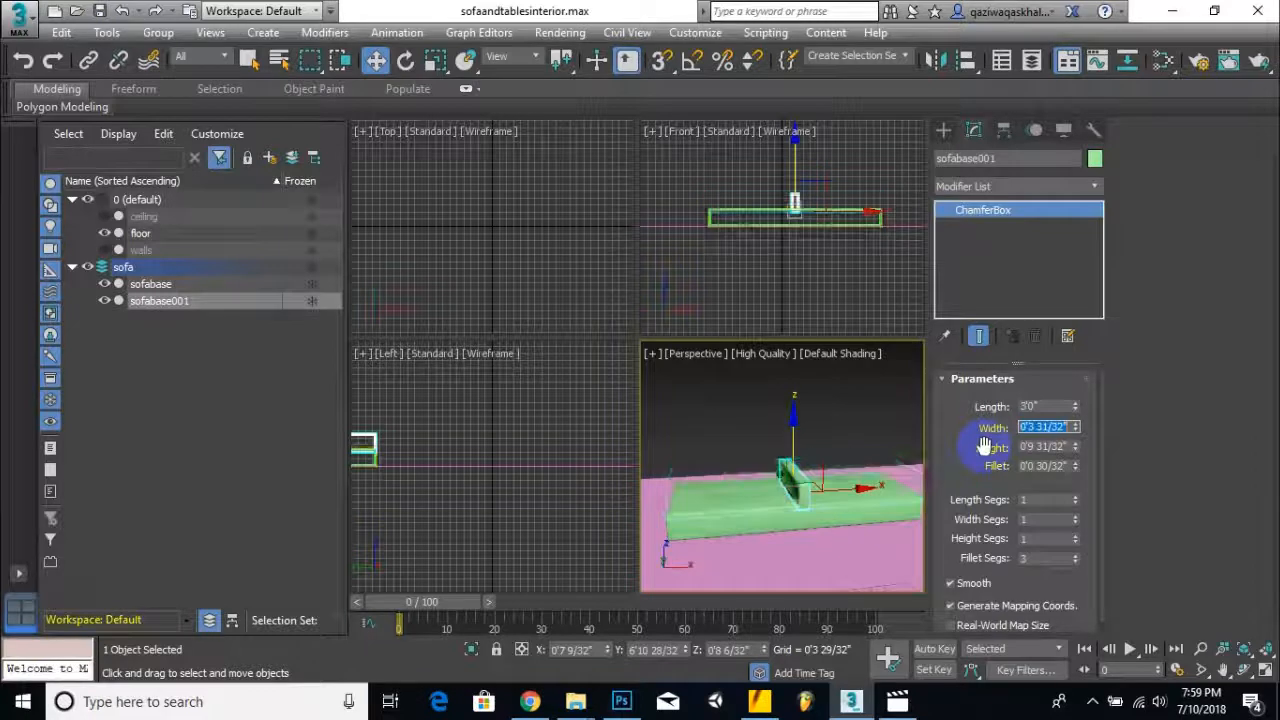
left_click(1045, 428)
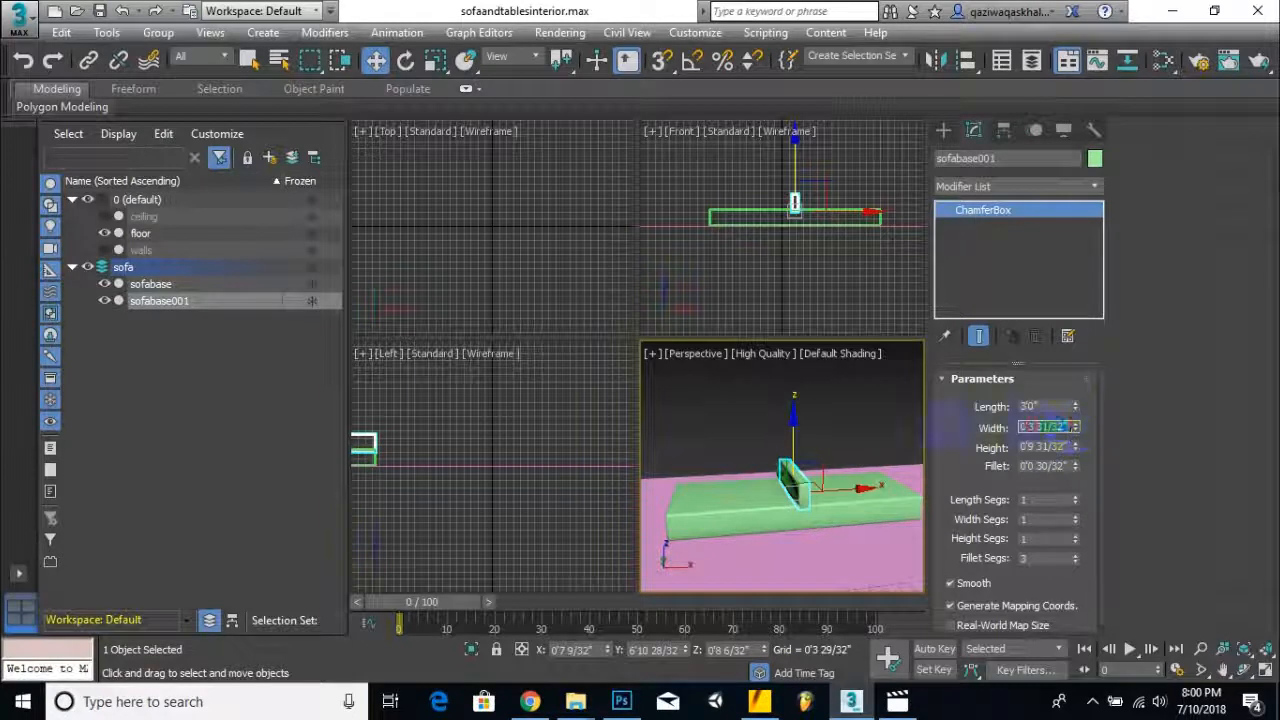
type("4'")
key("Return")
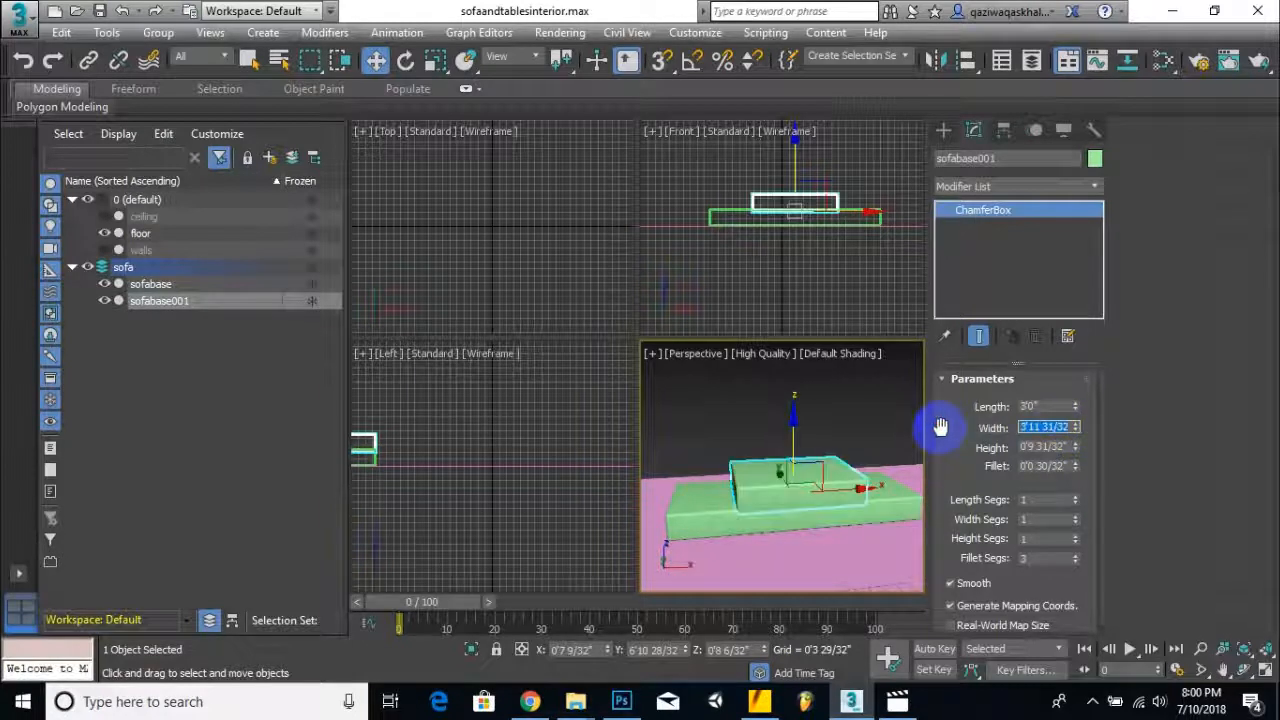
- Move sofabase001 along the X axis to the positive X end of the base, to about X 2'7" and Z 0'8 30/32"
scroll(910, 500, "up", 5)
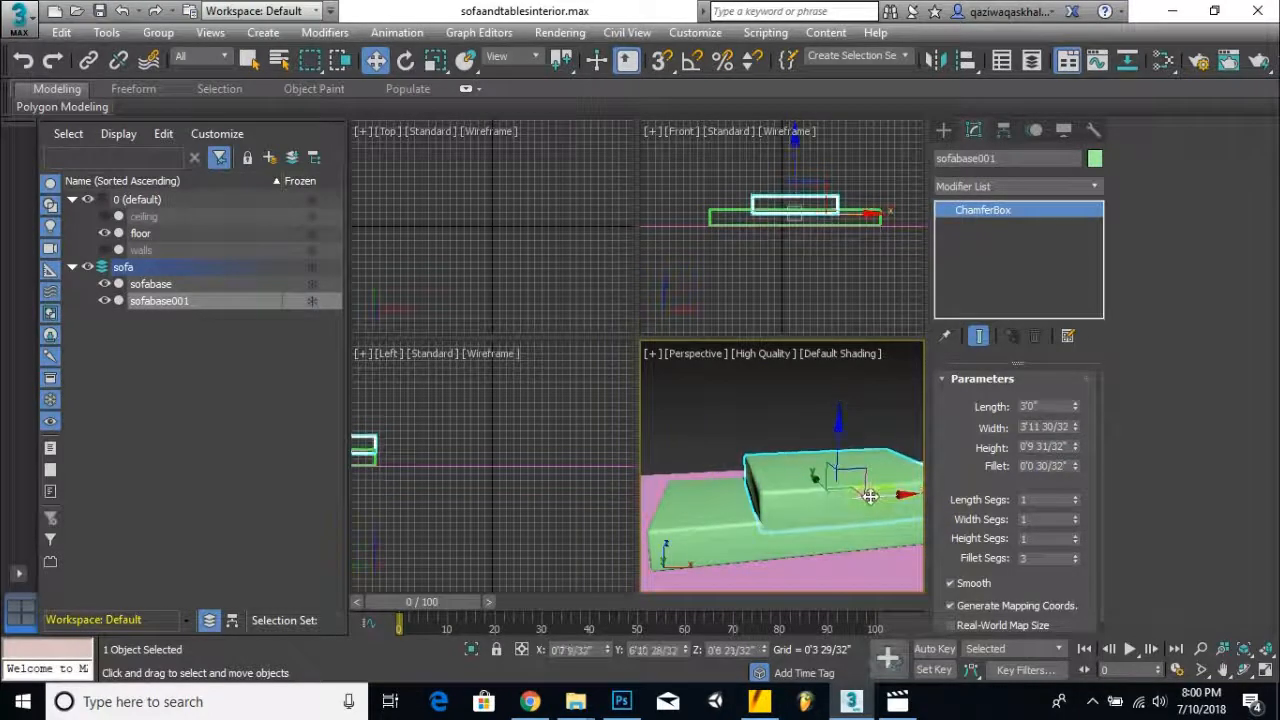
left_click_drag(895, 496, 888, 497)
middle_click_drag(749, 520, 520, 537)
scroll(803, 508, "down", 3)
scroll(808, 508, "up", 4)
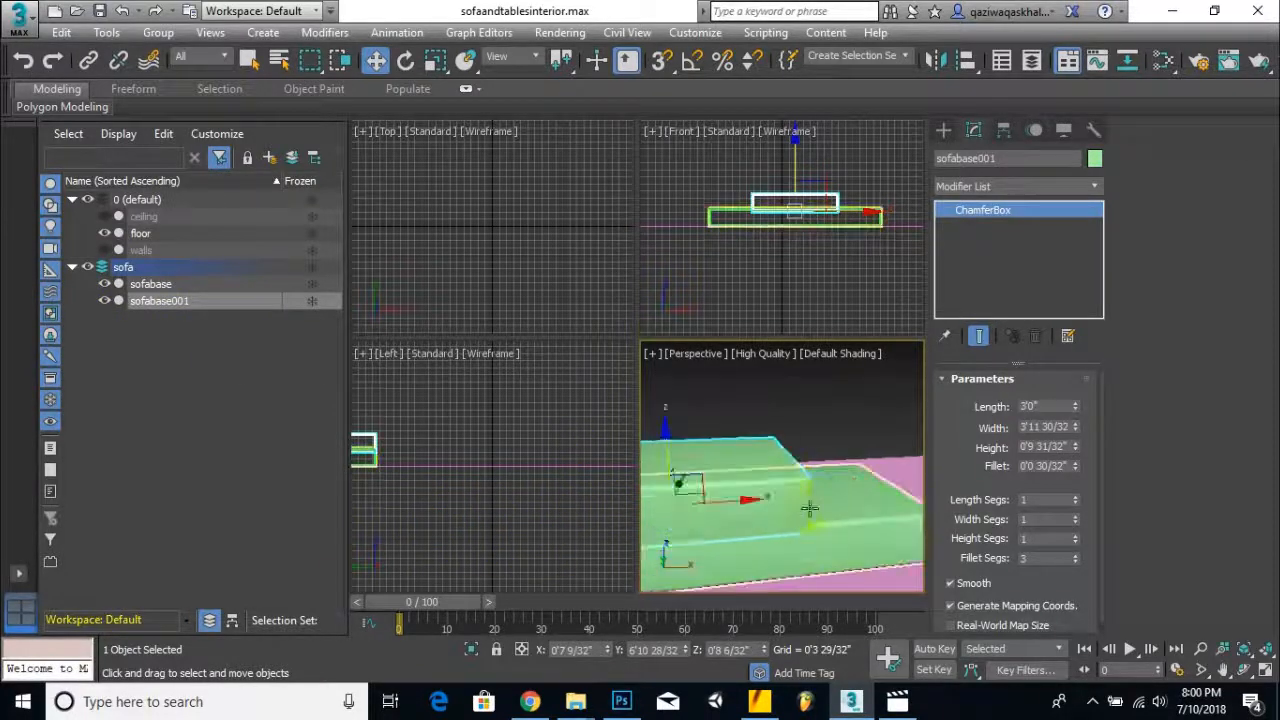
left_click_drag(748, 500, 803, 513)
middle_click_drag(807, 517, 686, 529)
scroll(719, 515, "up", 2)
left_click_drag(723, 503, 928, 468)
scroll(835, 443, "down", 3)
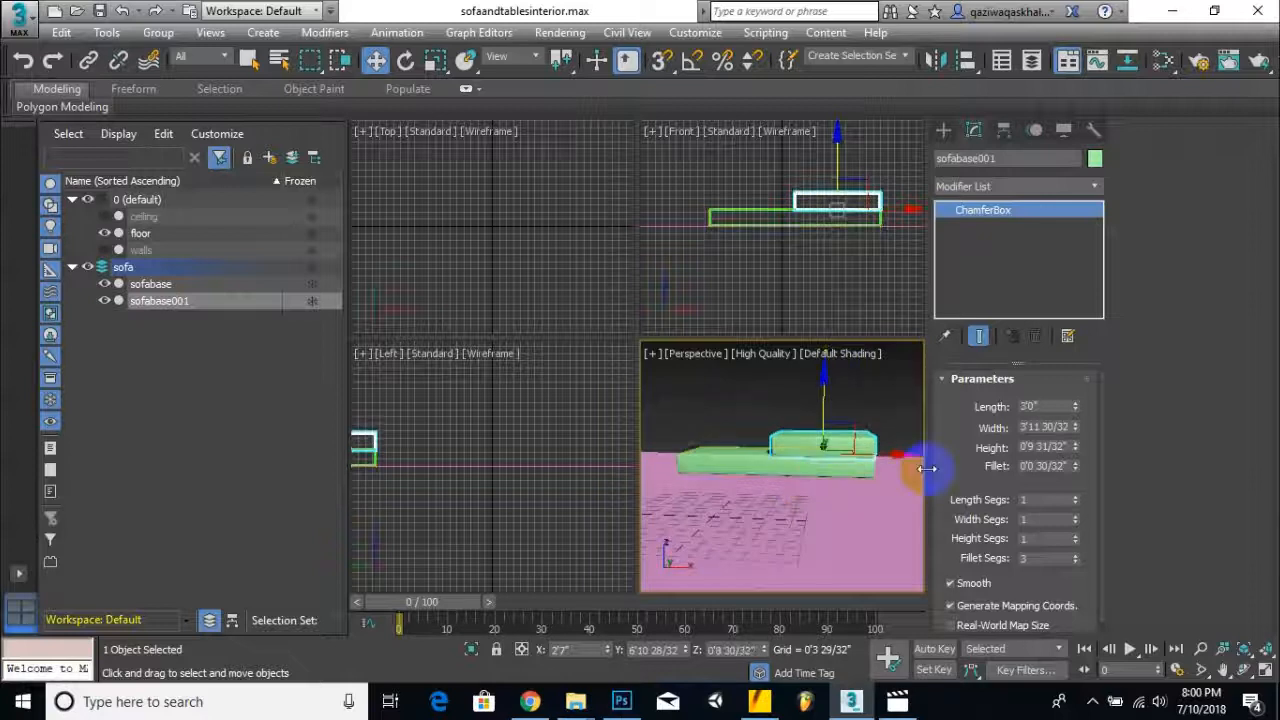
- Clone sofabase001 as one independent copy along negative X and fit it beside the original, to about X -1'4 4/32"
mouse_move(893, 465)
left_mouse_down()
mouse_move(686, 451)
mouse_move(758, 472)
left_mouse_up()
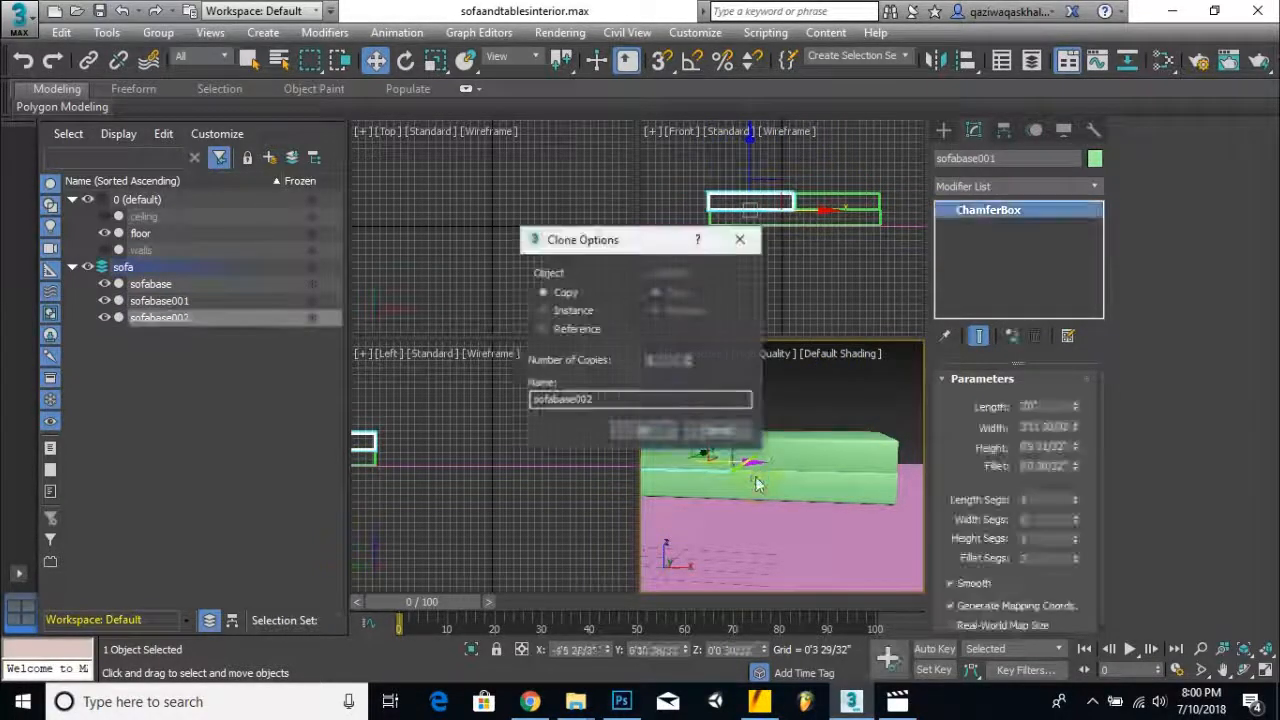
left_click(645, 430)
scroll(793, 460, "up", 5)
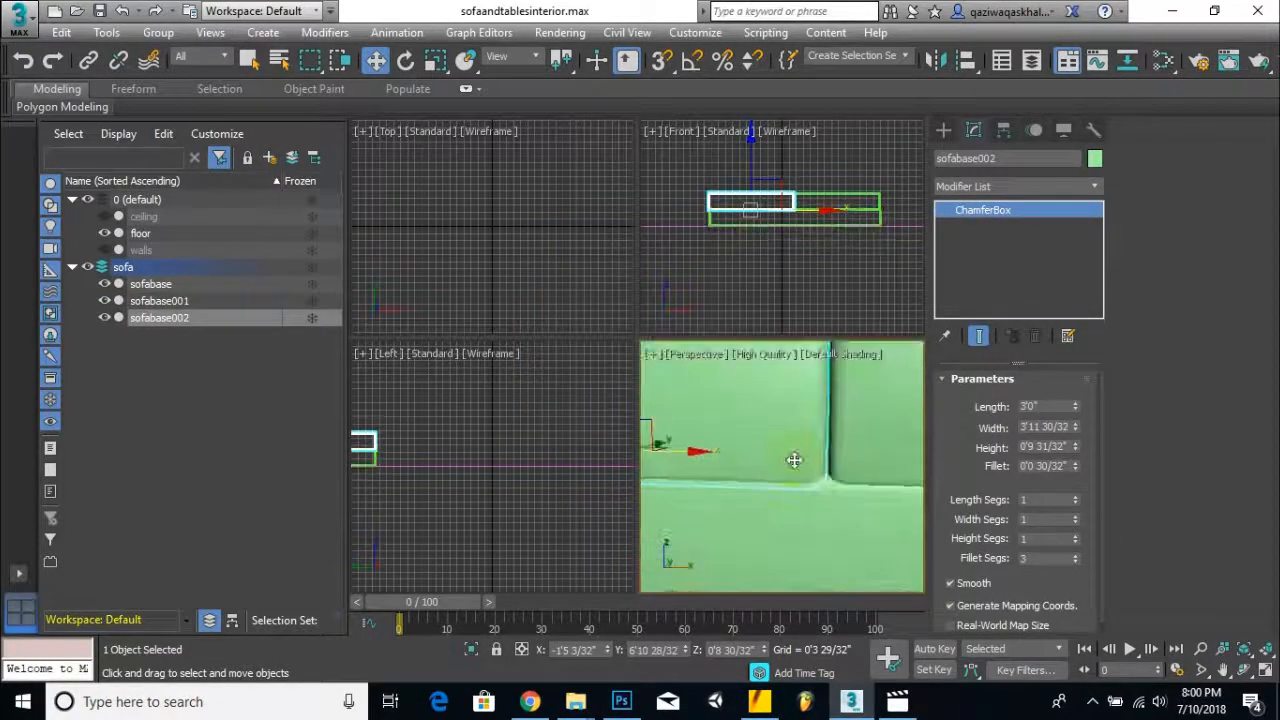
left_click_drag(691, 452, 759, 487)
scroll(797, 492, "down", 5)
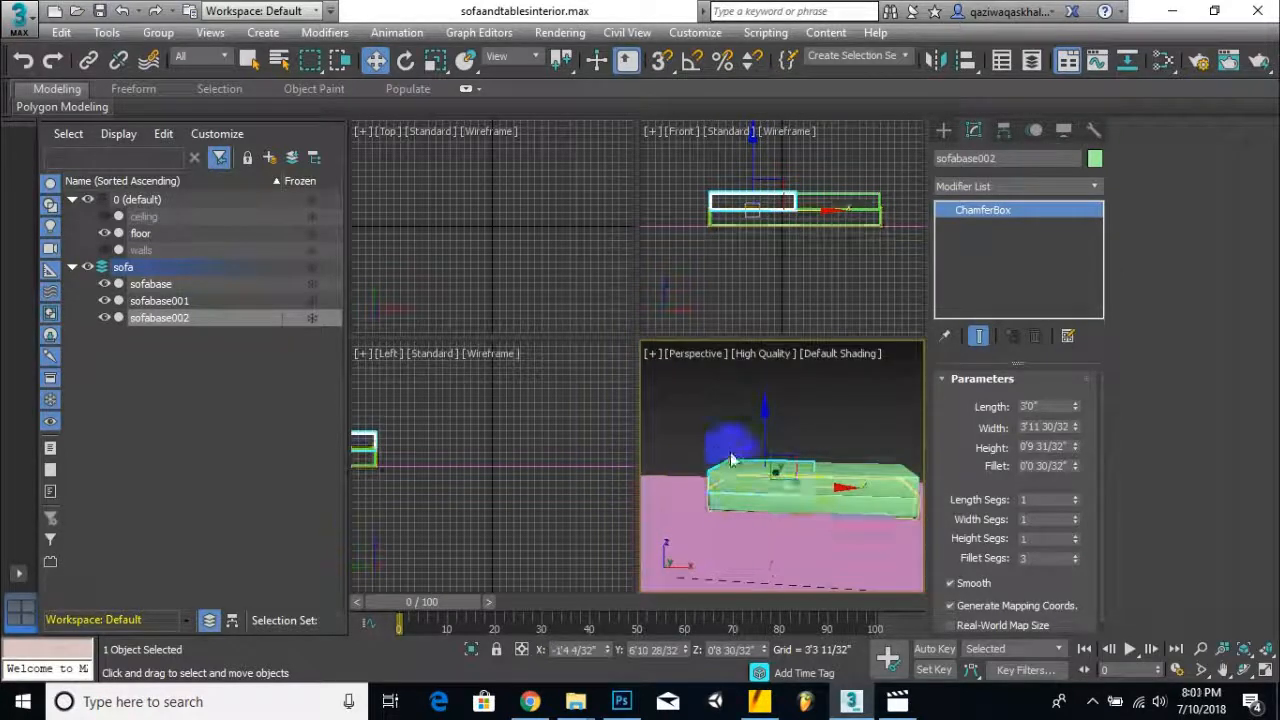
- Clone sofabase001 straight up along the Z axis as one independent copy, to about Z 1'4 6/32"
middle_click_drag(727, 468, 677, 489, "alt")
left_click(745, 444)
scroll(780, 500, "up", 4)
scroll(780, 500, "down", 3)
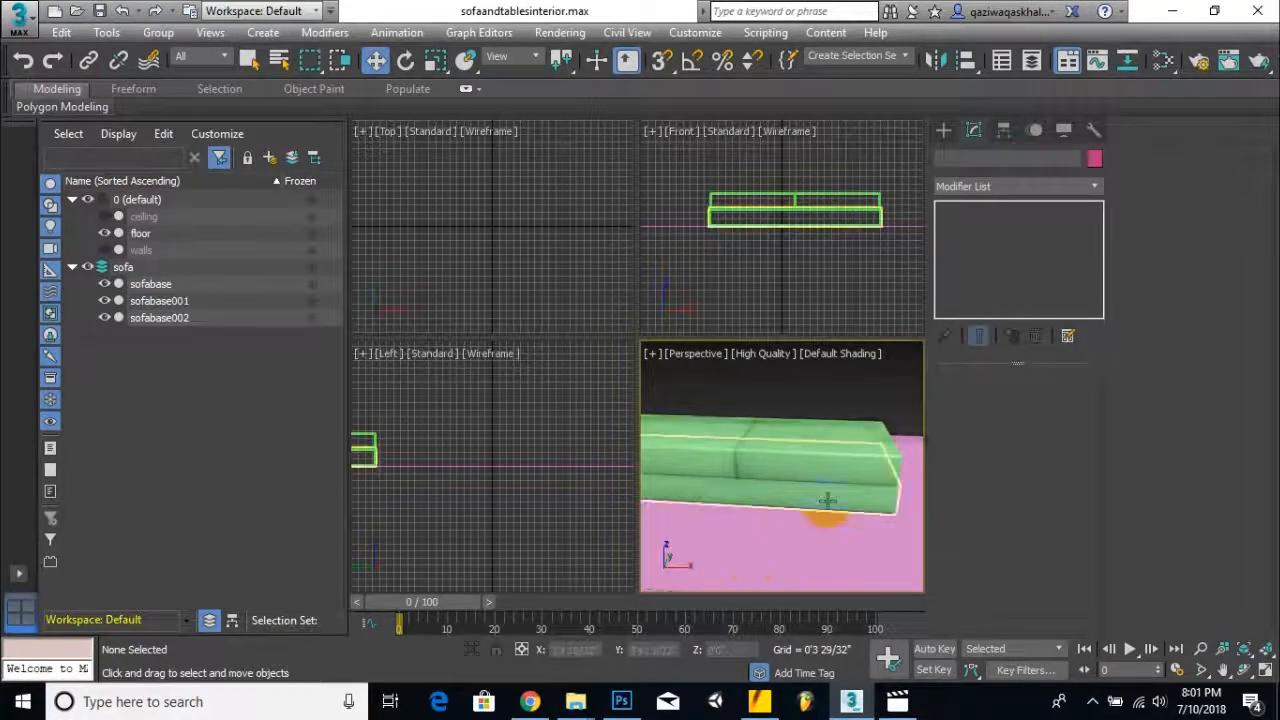
middle_click_drag(828, 500, 816, 520)
left_click(814, 478)
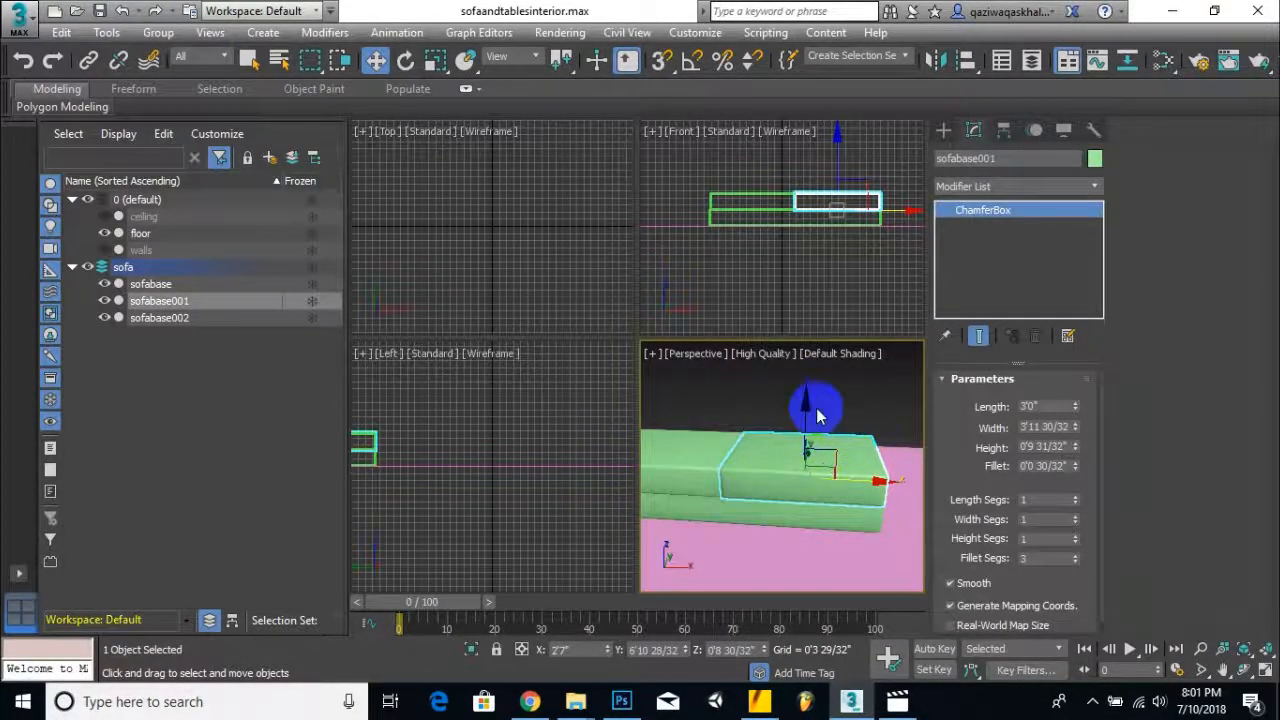
left_click_drag(806, 403, 806, 385)
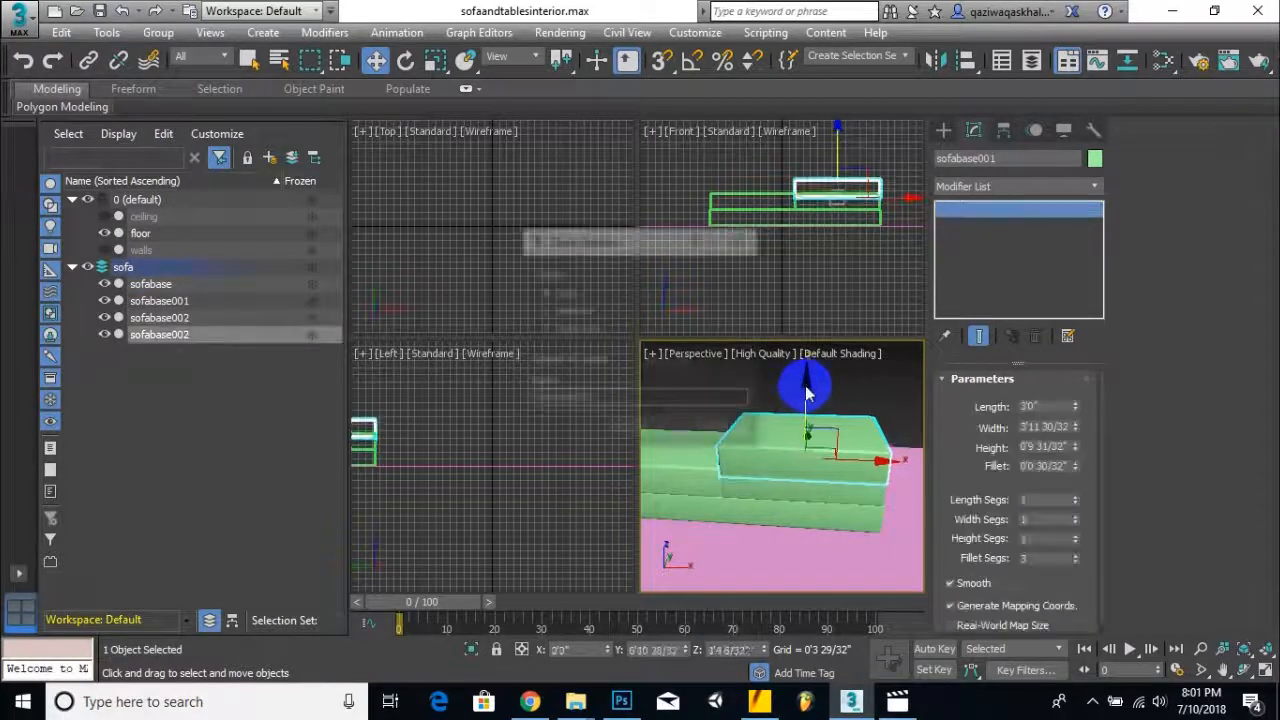
left_click(660, 429)
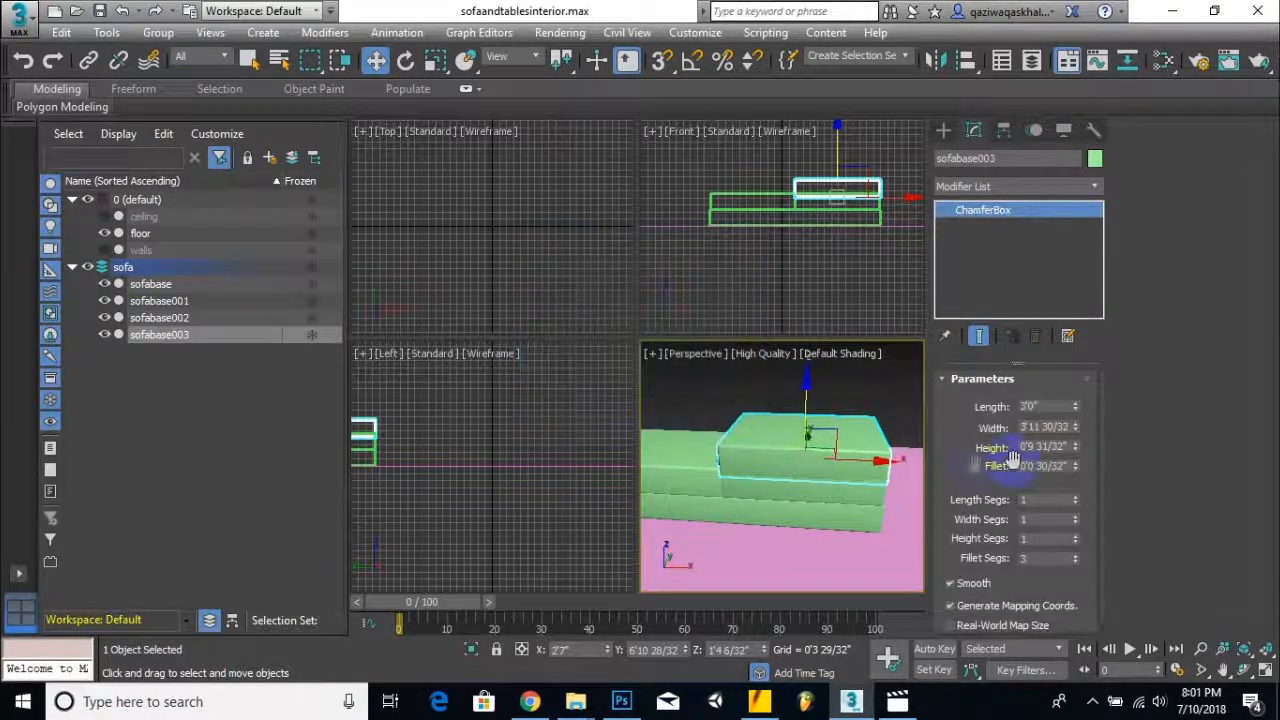
double_click(1066, 428)
left_click(1066, 427)
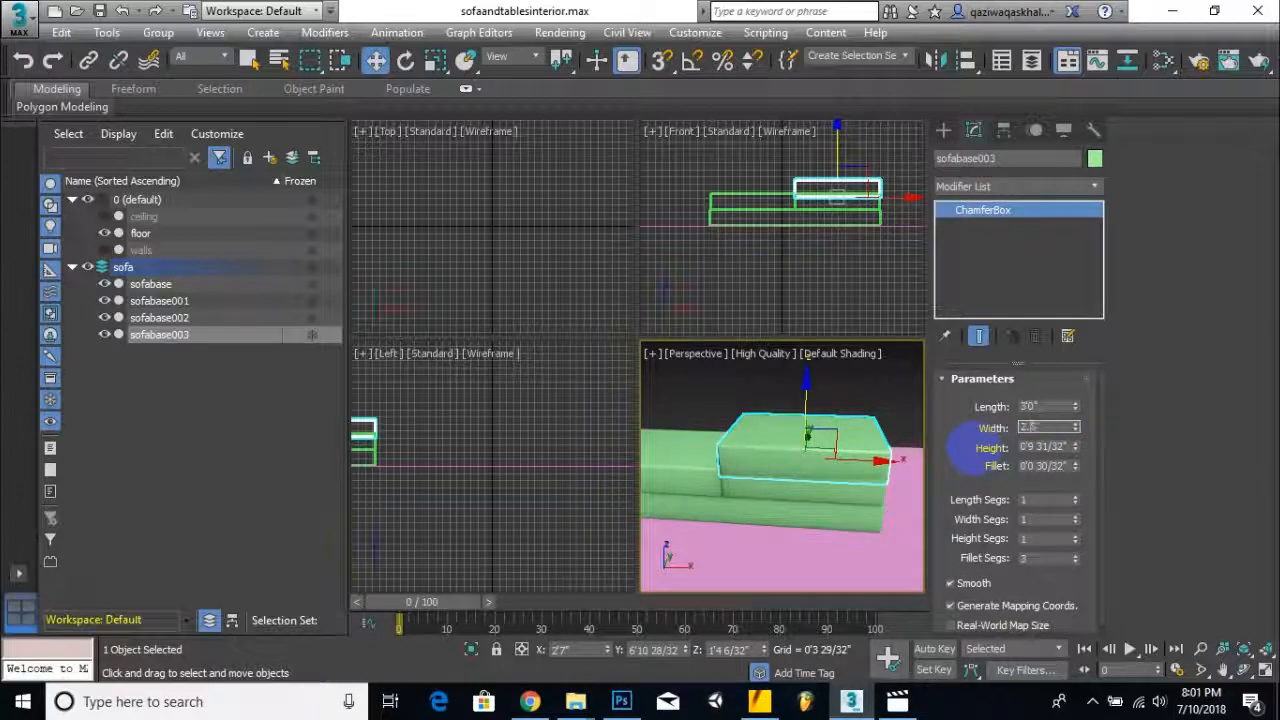
type("2.6")
key("Return")
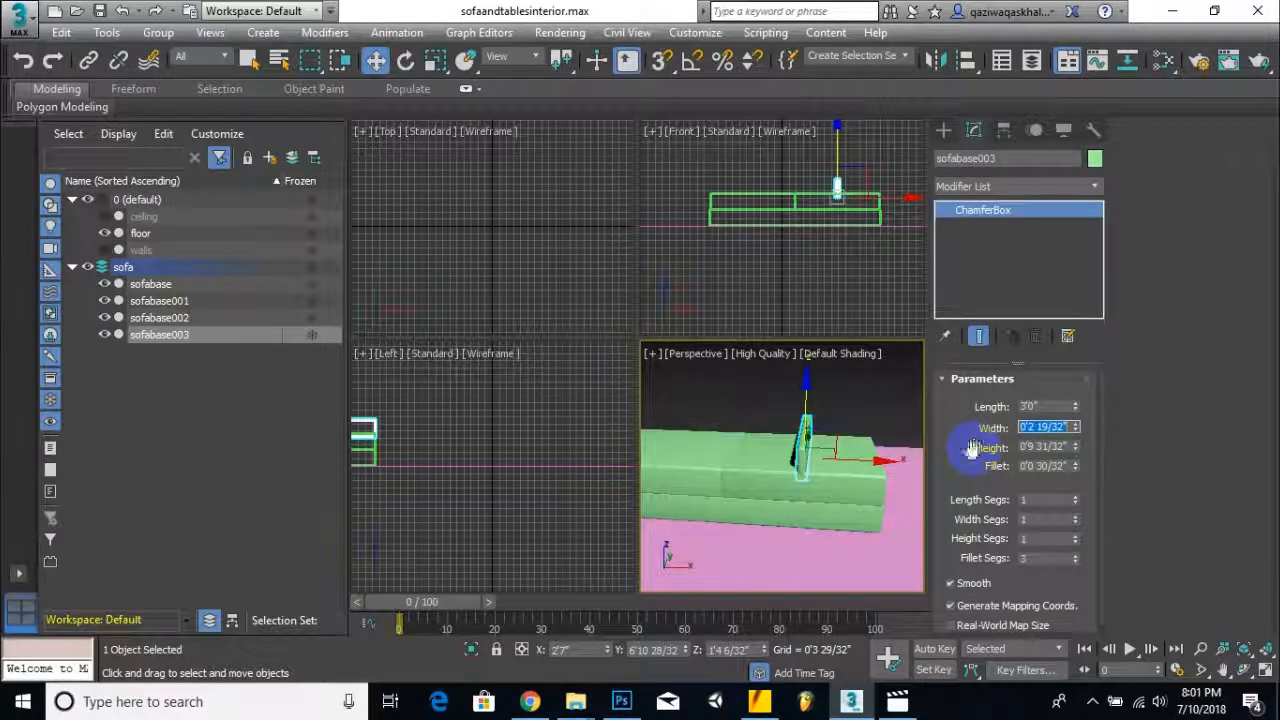
- Set the width of the raised copy, sofabase003, to 2'6"
left_click(1054, 431)
double_click(1062, 427)
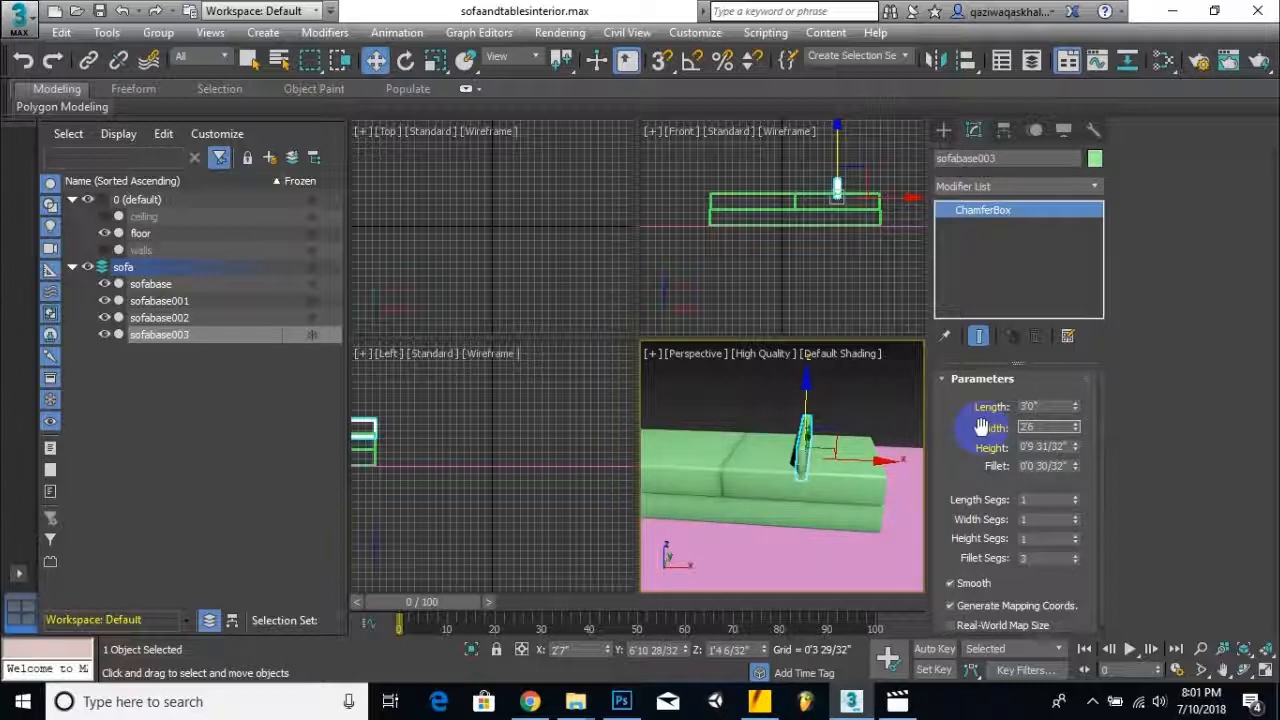
type("2'6")
key("Return")
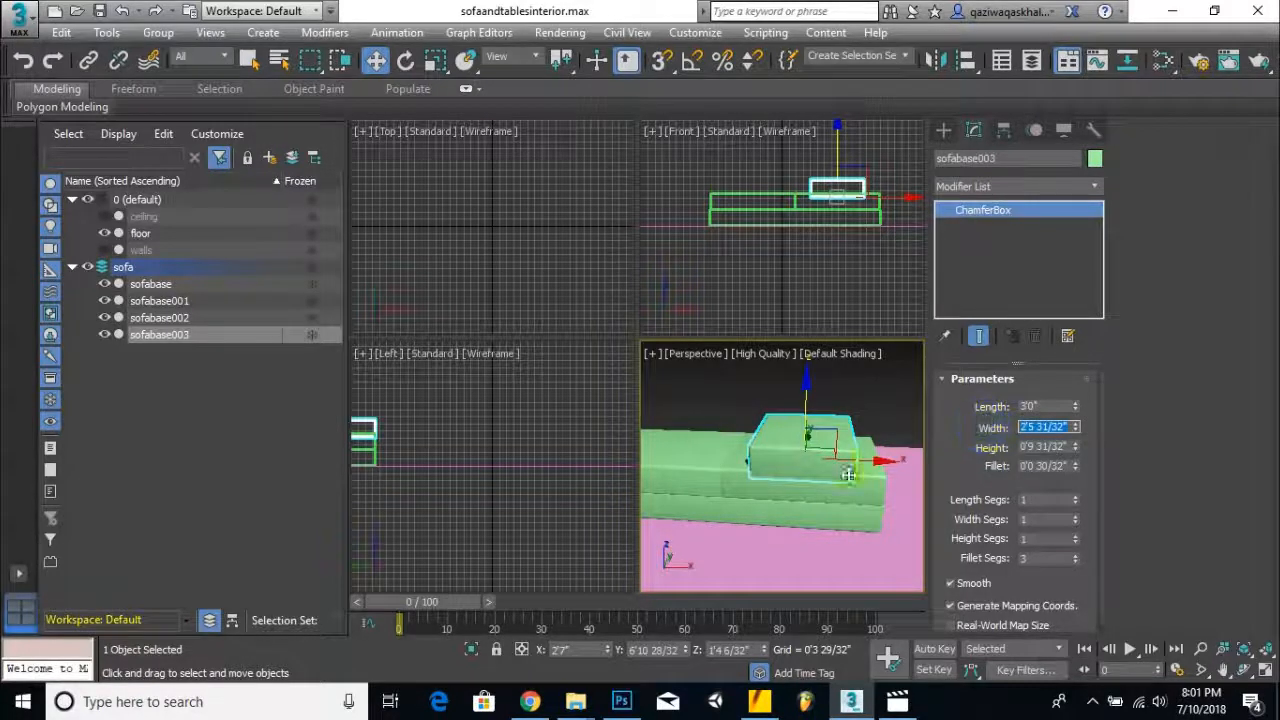
- Rotate sofabase003 about the X axis to about -123.4 degrees so it stands up as a backrest
mouse_move(826, 455)
middle_mouse_down()
mouse_move(900, 487)
mouse_move(812, 465)
mouse_move(806, 450)
middle_mouse_up()
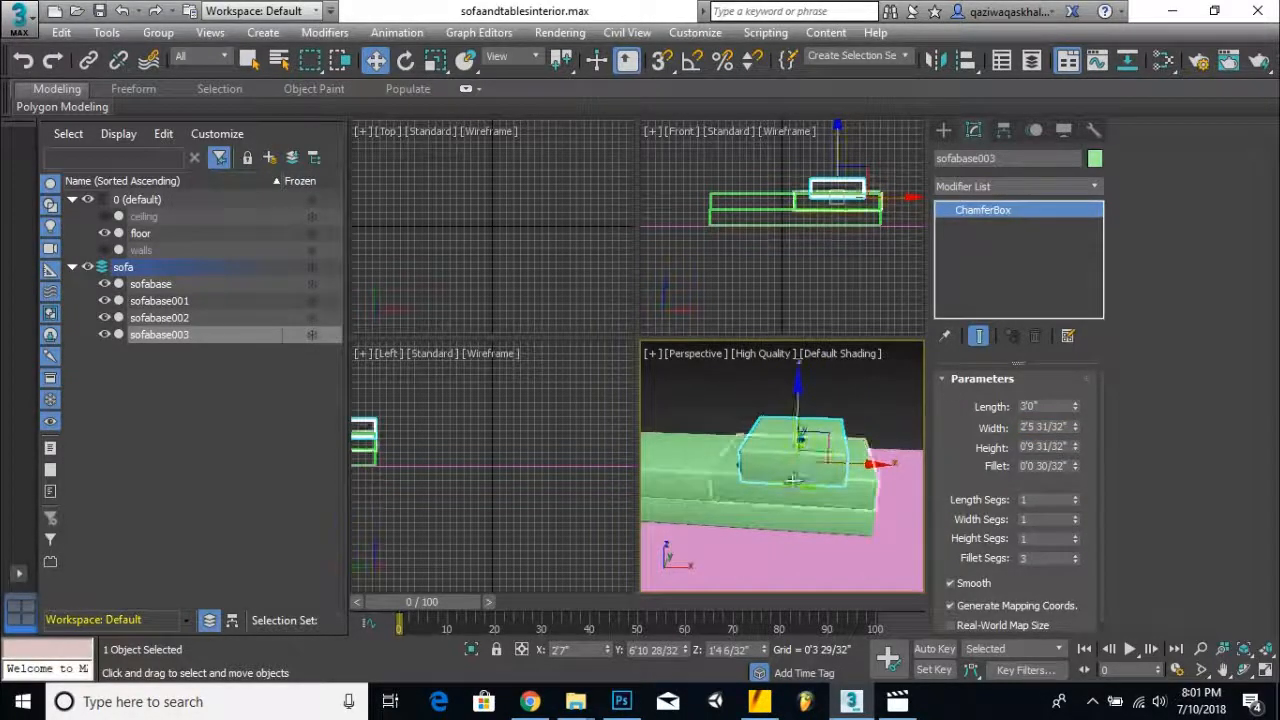
middle_click_drag(760, 437, 712, 462, "alt")
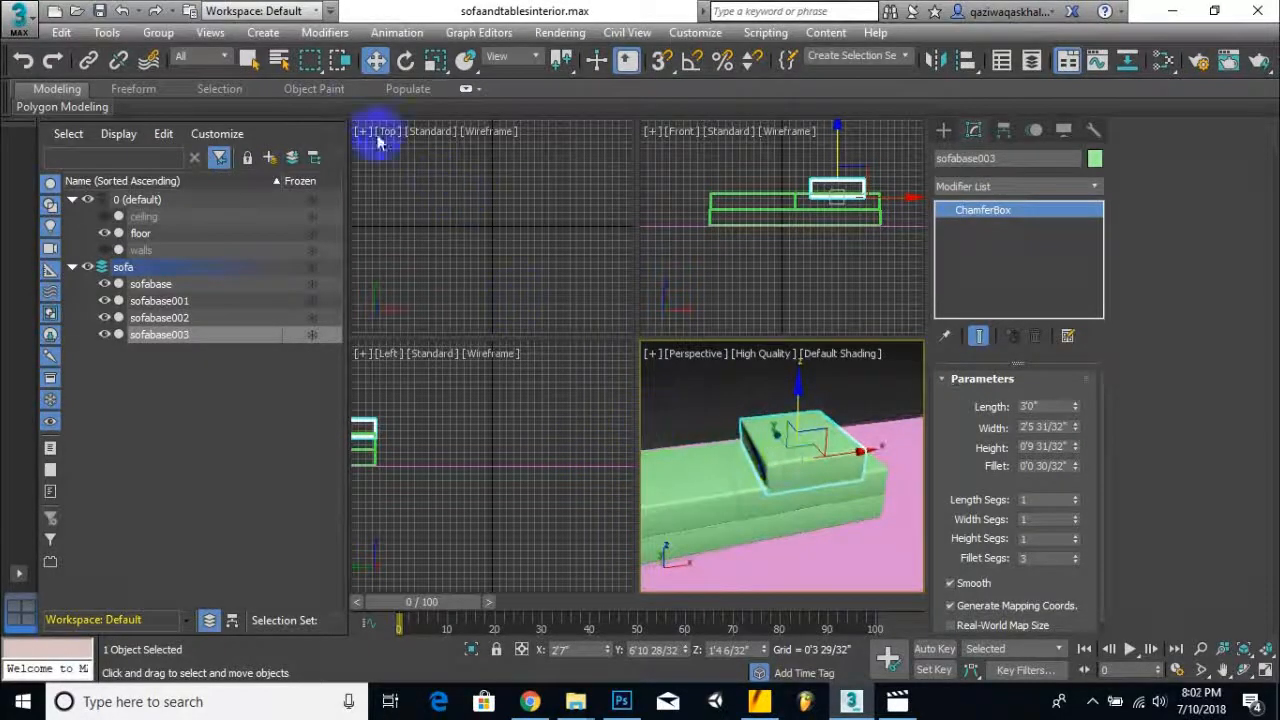
left_click(405, 60)
middle_click_drag(757, 363, 752, 441, "alt")
left_click_drag(750, 440, 692, 218)
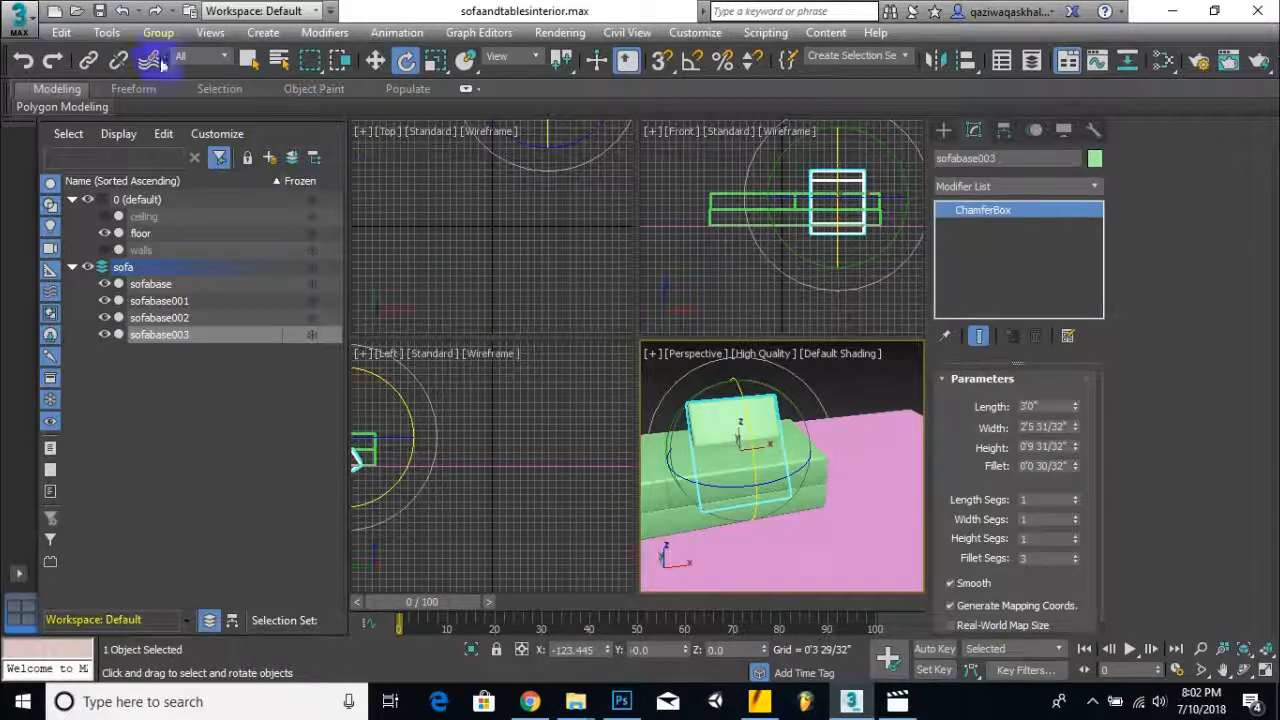
- Move sofabase003 to the rear of the seat at about Y 8'2 7/32", Z 2'9 5/32", and align its side with the base's positive X end
left_click(375, 60)
left_click_drag(737, 376, 729, 334)
middle_click_drag(830, 450, 785, 400, "alt")
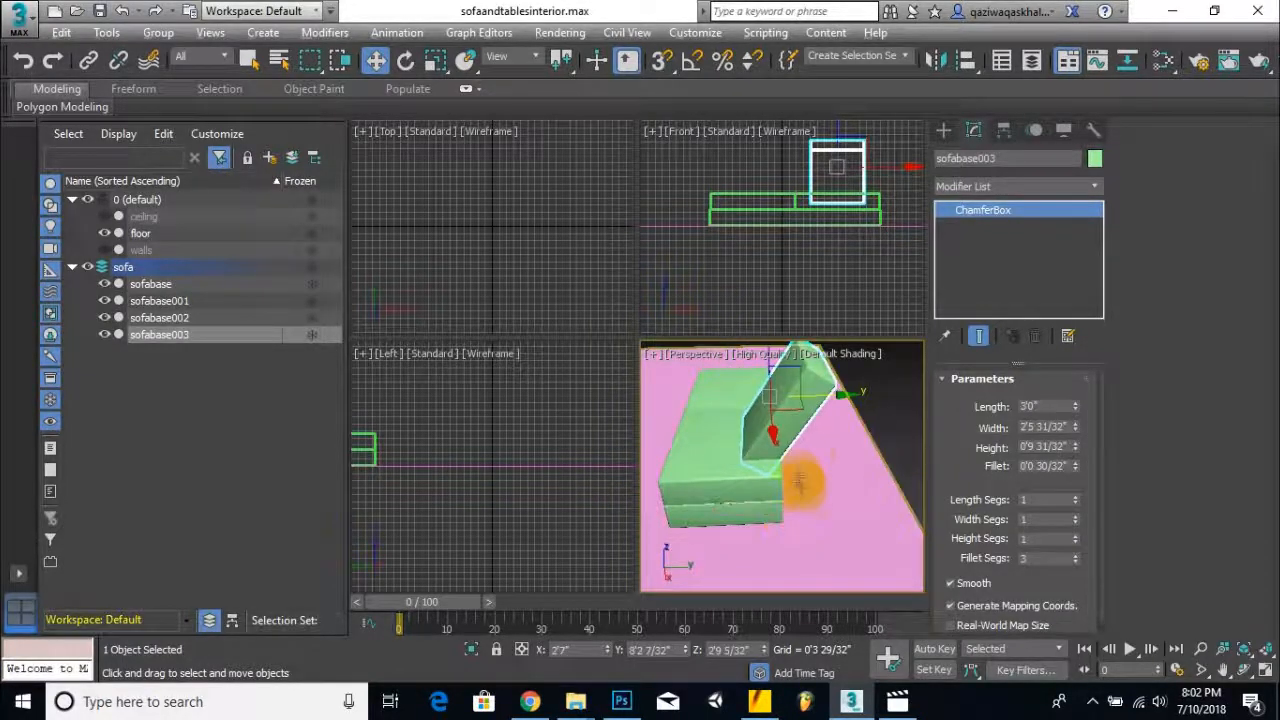
middle_click_drag(801, 482, 912, 480, "alt")
left_click_drag(850, 432, 880, 418)
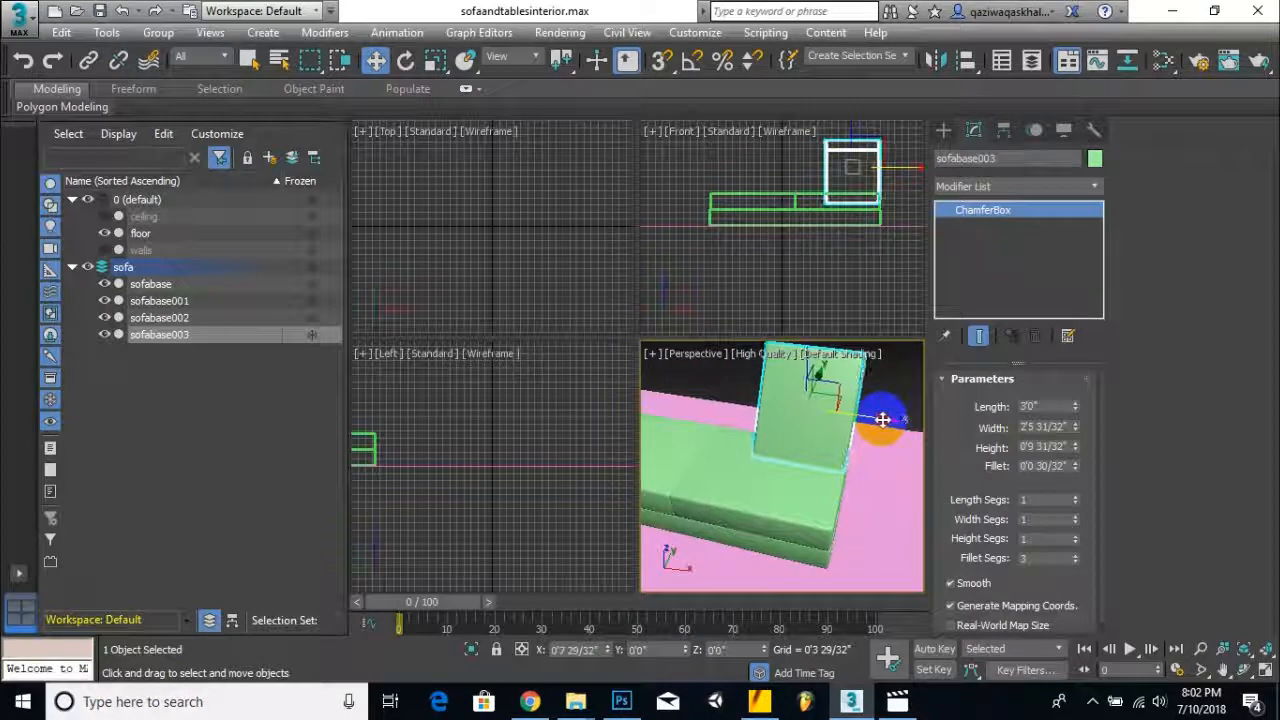
middle_click_drag(857, 455, 731, 399, "alt")
- Rotate sofabase003 more upright to about -104.5 degrees on X, and shift it along Y onto the seat to about Y 7'9 31/32"
left_click(405, 60)
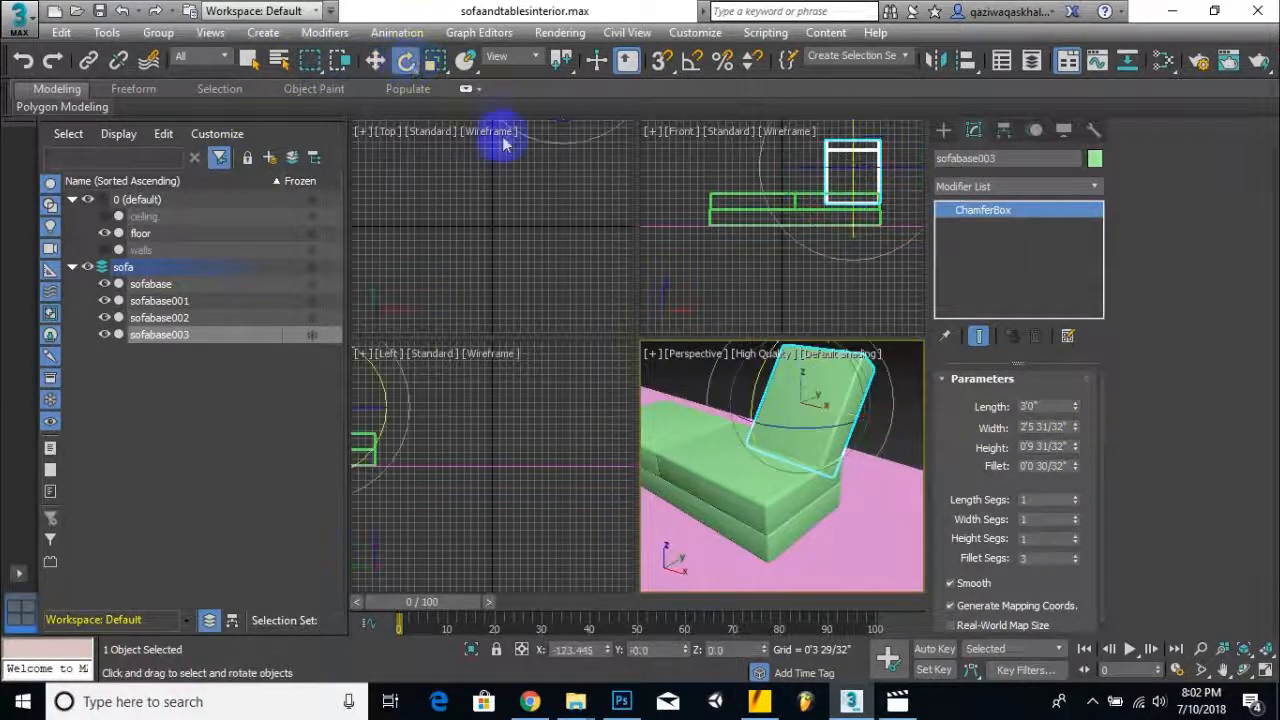
middle_click_drag(771, 500, 855, 518, "alt")
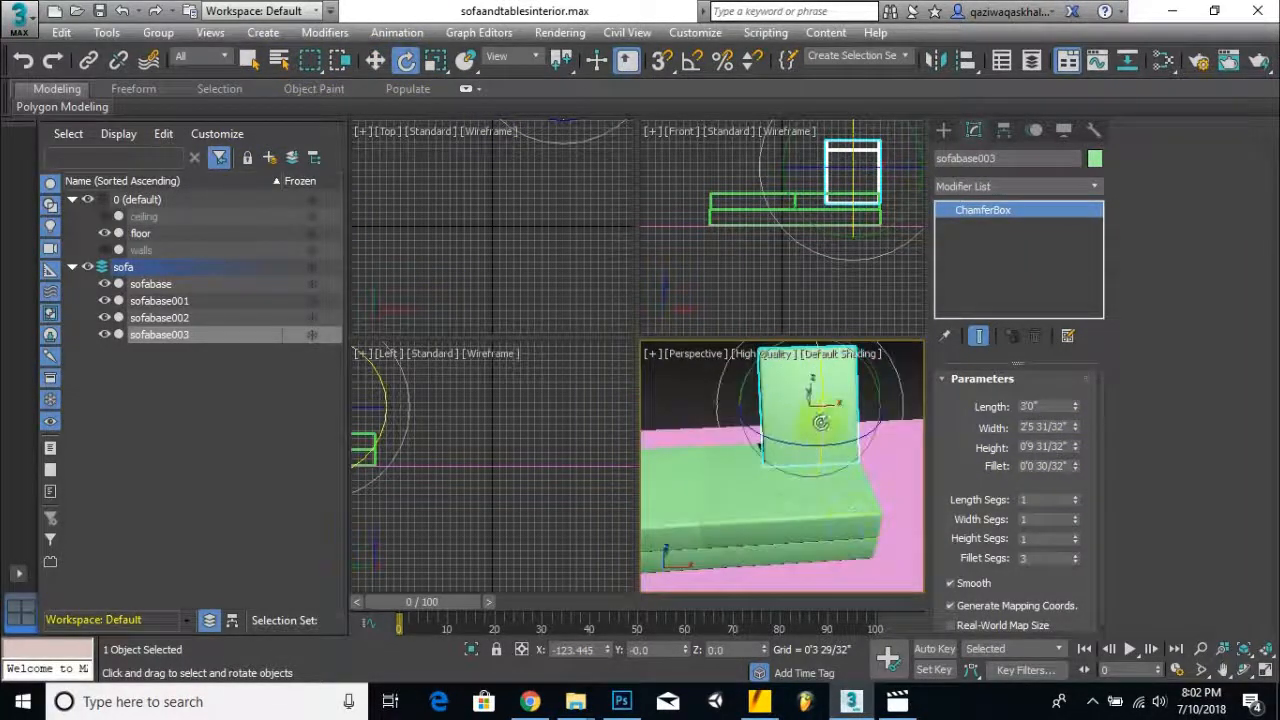
left_click_drag(834, 420, 707, 443)
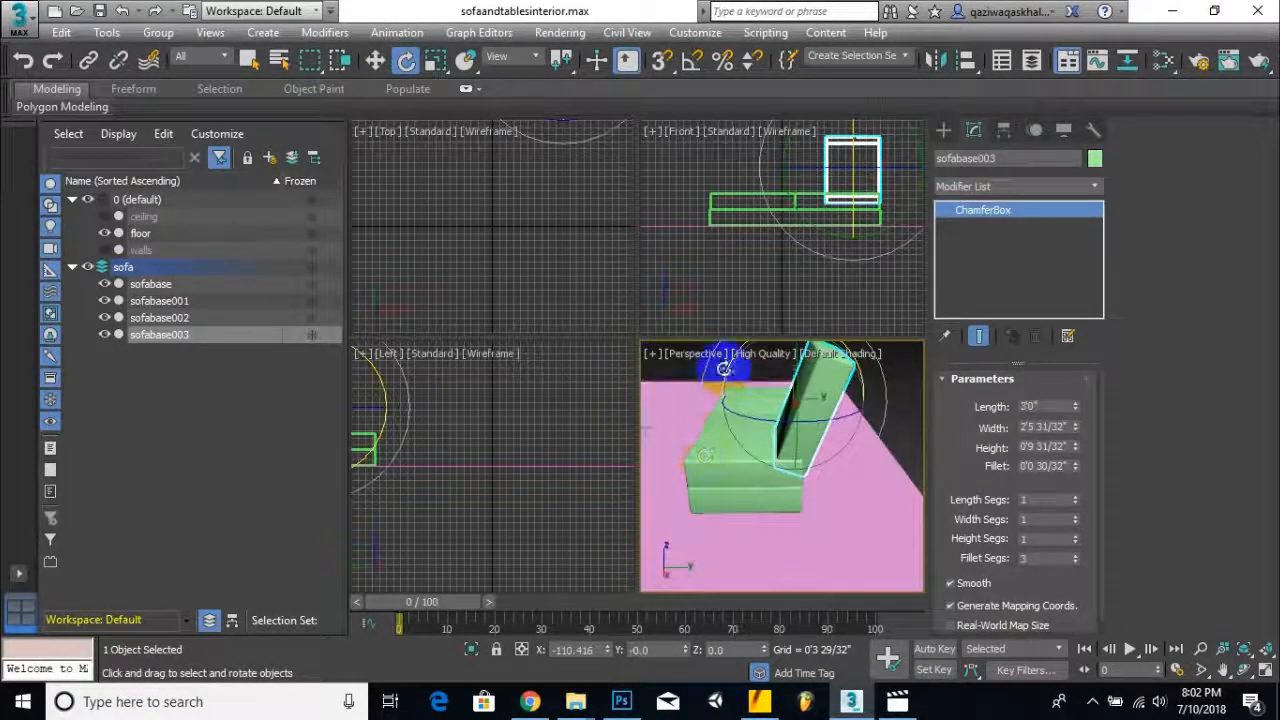
middle_click_drag(768, 422, 807, 420, "alt")
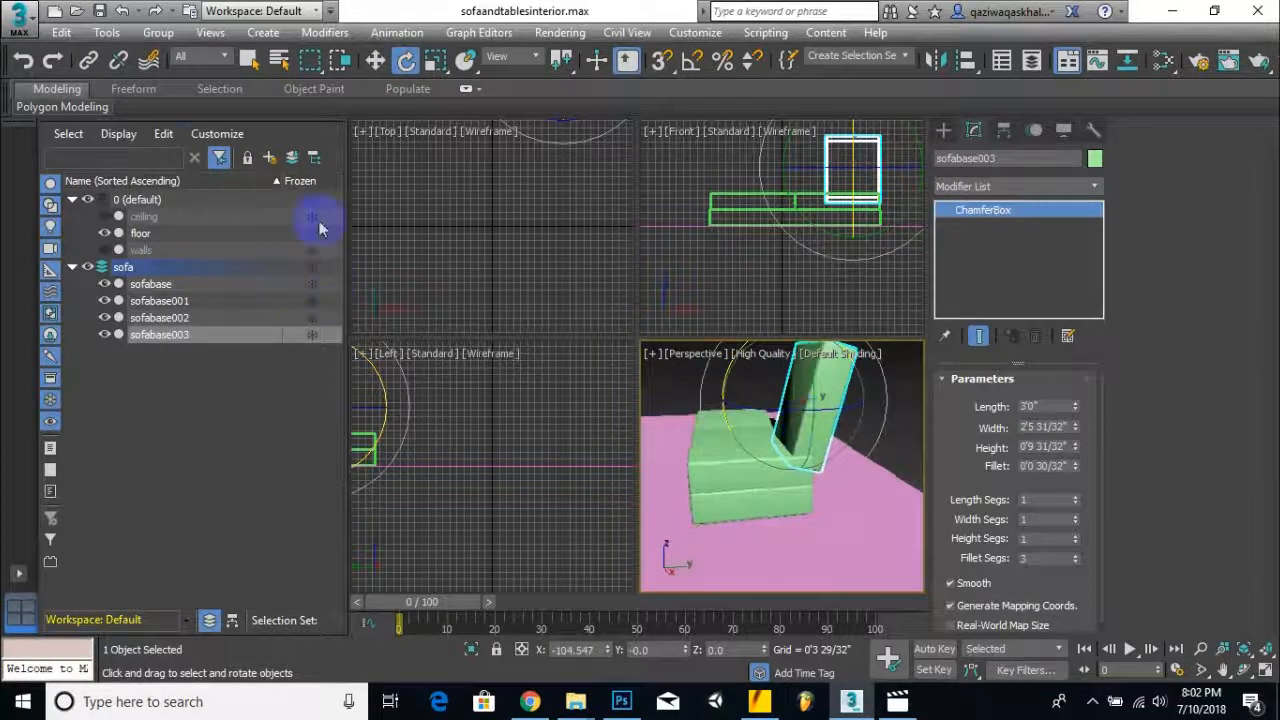
key("w")
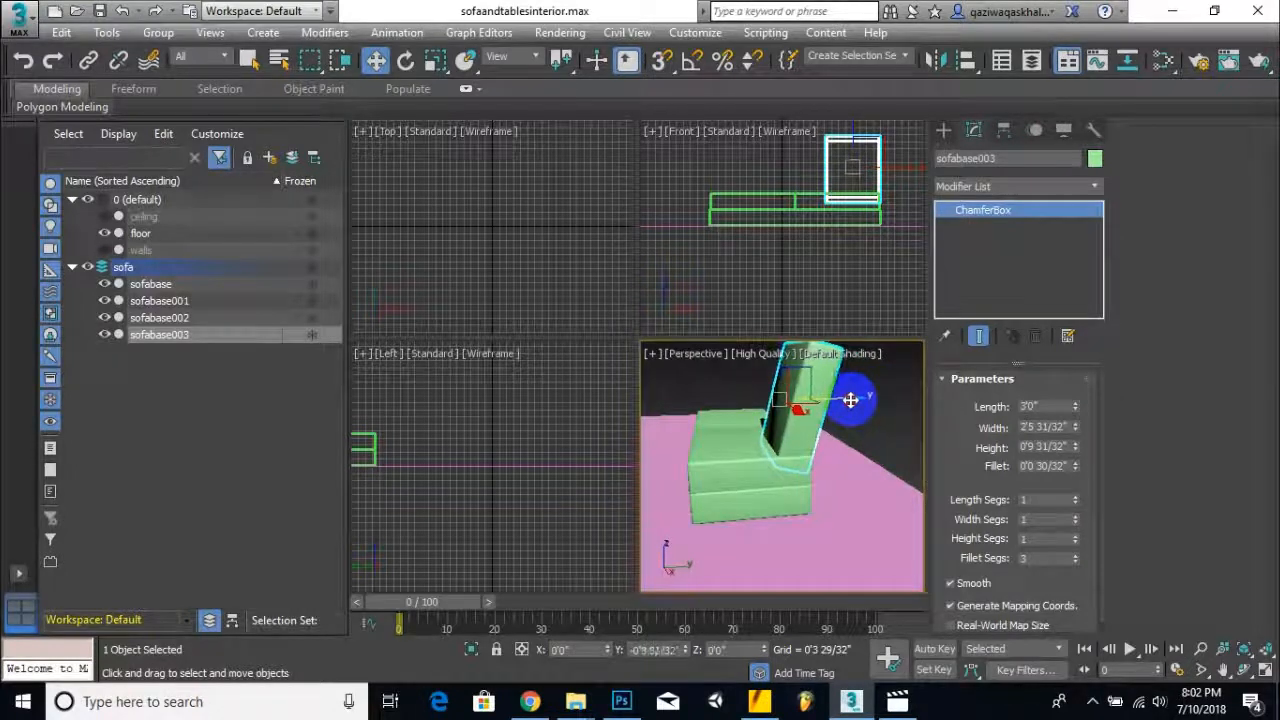
left_click_drag(850, 400, 850, 398)
- Clone sofabase003 along negative X as two independent copies placed side by side to form a row of backrest cushions
middle_click_drag(731, 490, 812, 486, "alt")
mouse_move(872, 427)
left_mouse_down()
mouse_move(730, 430)
mouse_move(774, 442)
left_mouse_up()
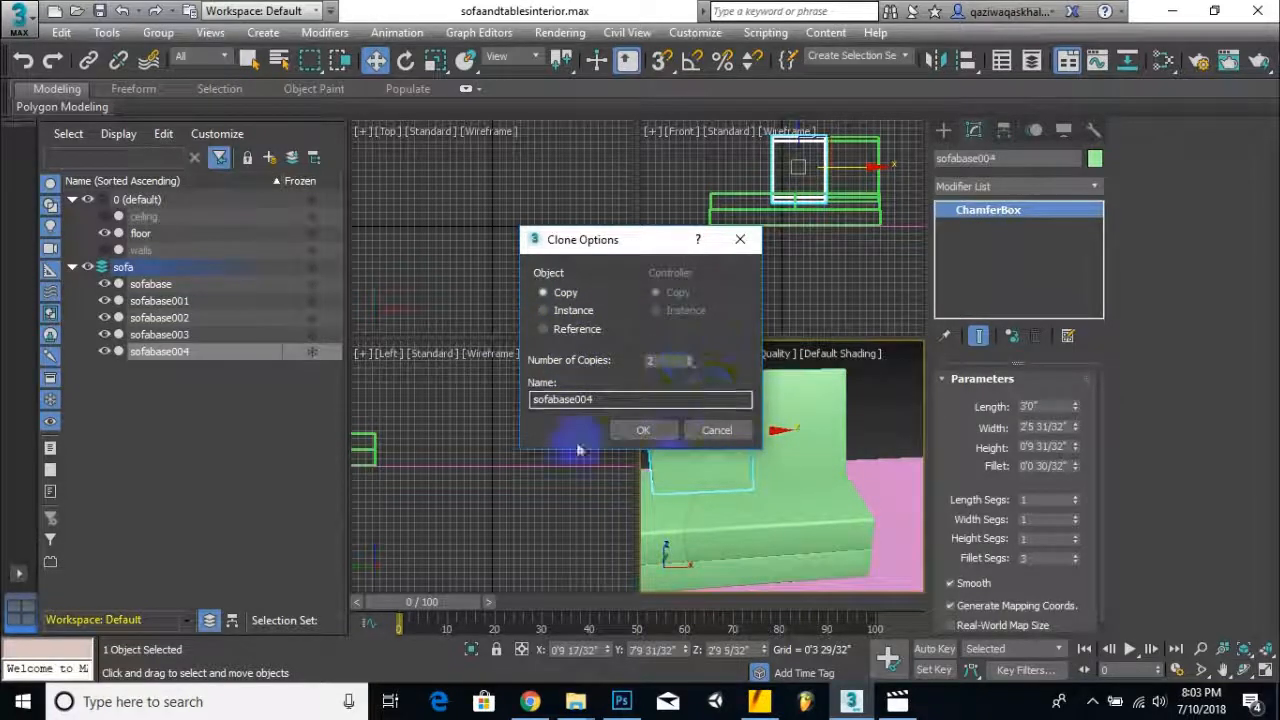
left_click(643, 430)
scroll(831, 489, "down", 5)
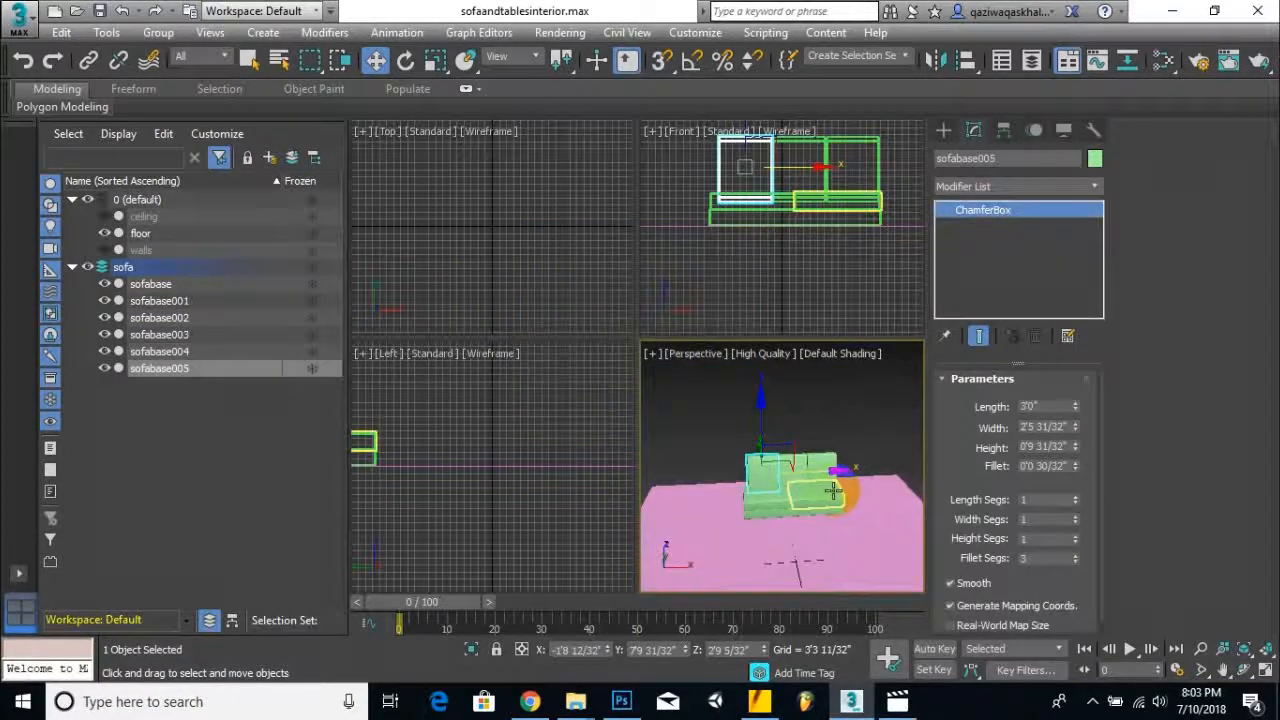
- Select the three backrest cushions, sofabase003 to sofabase005, and scale them up slightly along the X axis to span the base's full width
scroll(833, 490, "up", 5)
left_click(890, 399)
middle_click_drag(764, 445, 634, 523)
scroll(728, 486, "up", 5)
left_click(762, 461)
left_click(820, 431, "ctrl")
middle_click_drag(833, 489, 680, 523)
left_click(834, 466, "ctrl")
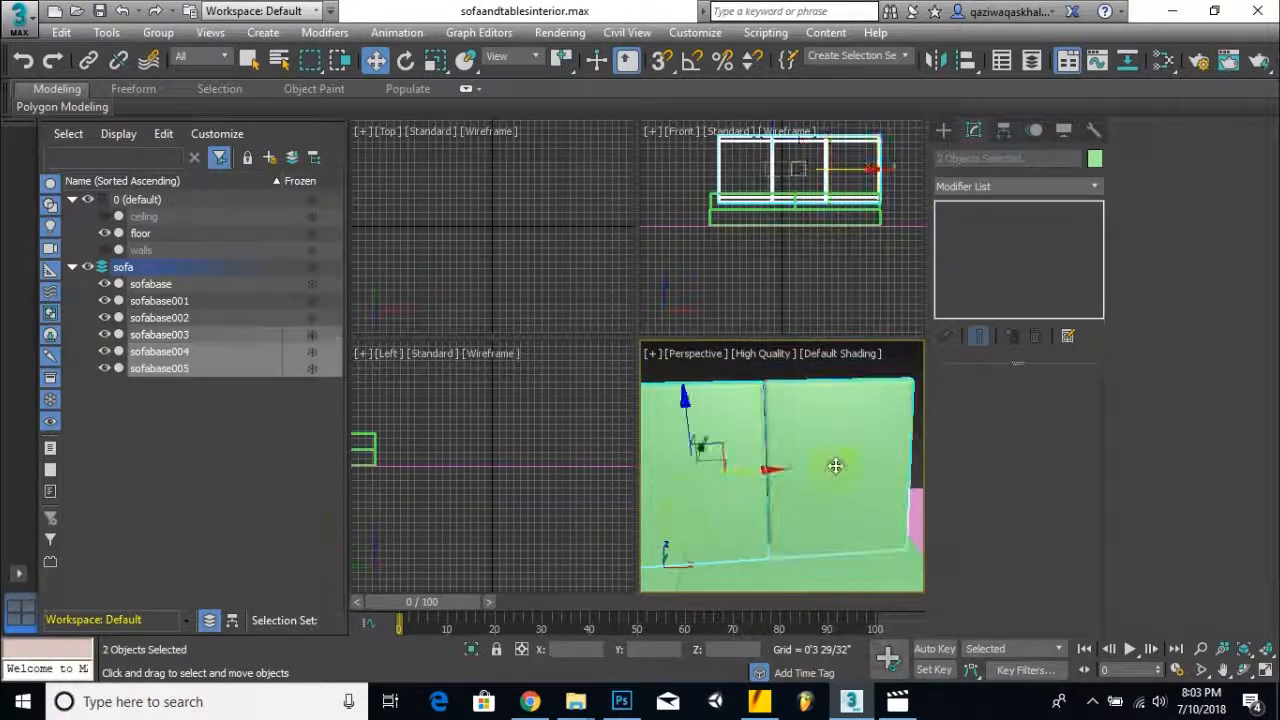
scroll(784, 495, "down", 5)
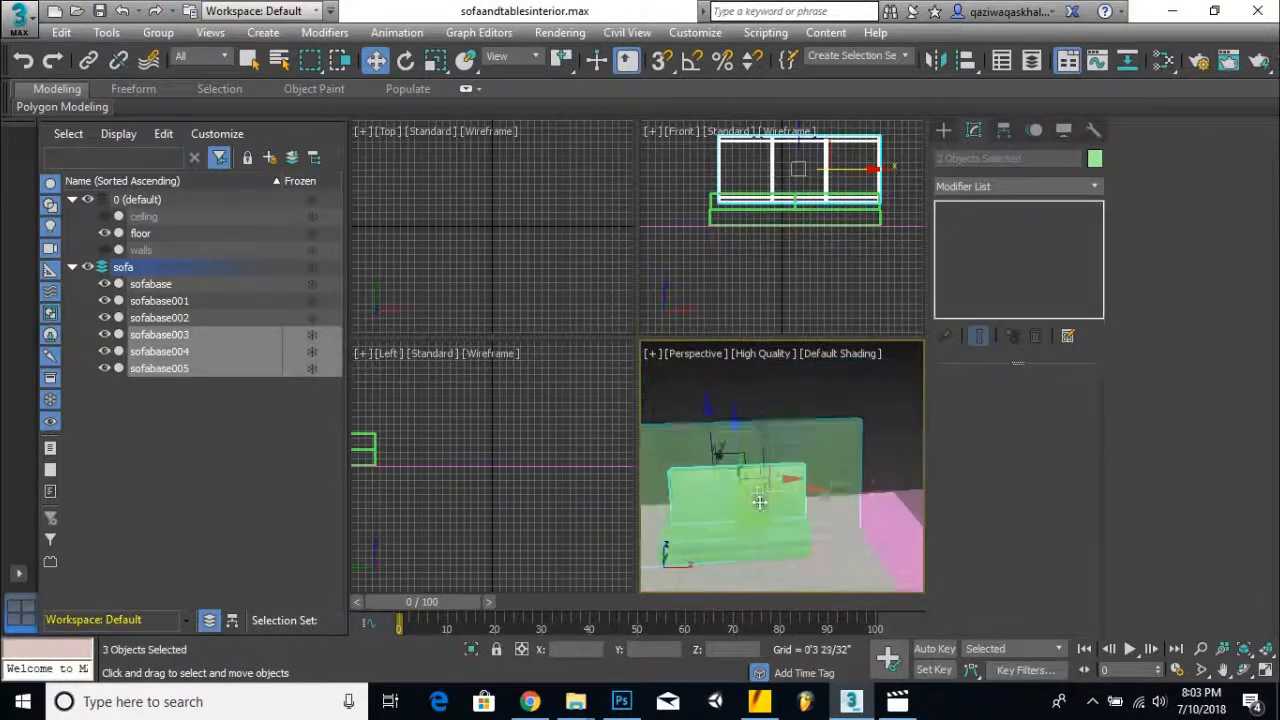
left_click(432, 62)
scroll(691, 508, "up", 5)
scroll(691, 508, "down", 5)
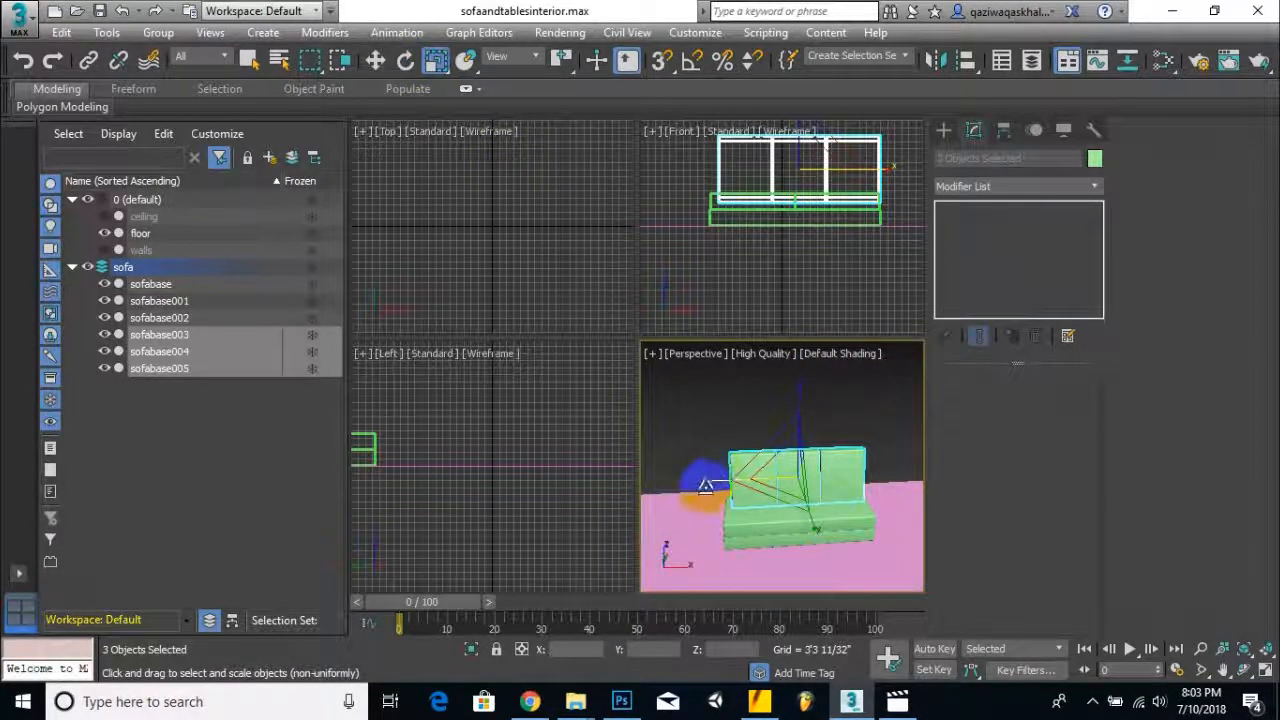
left_click_drag(705, 485, 702, 486)
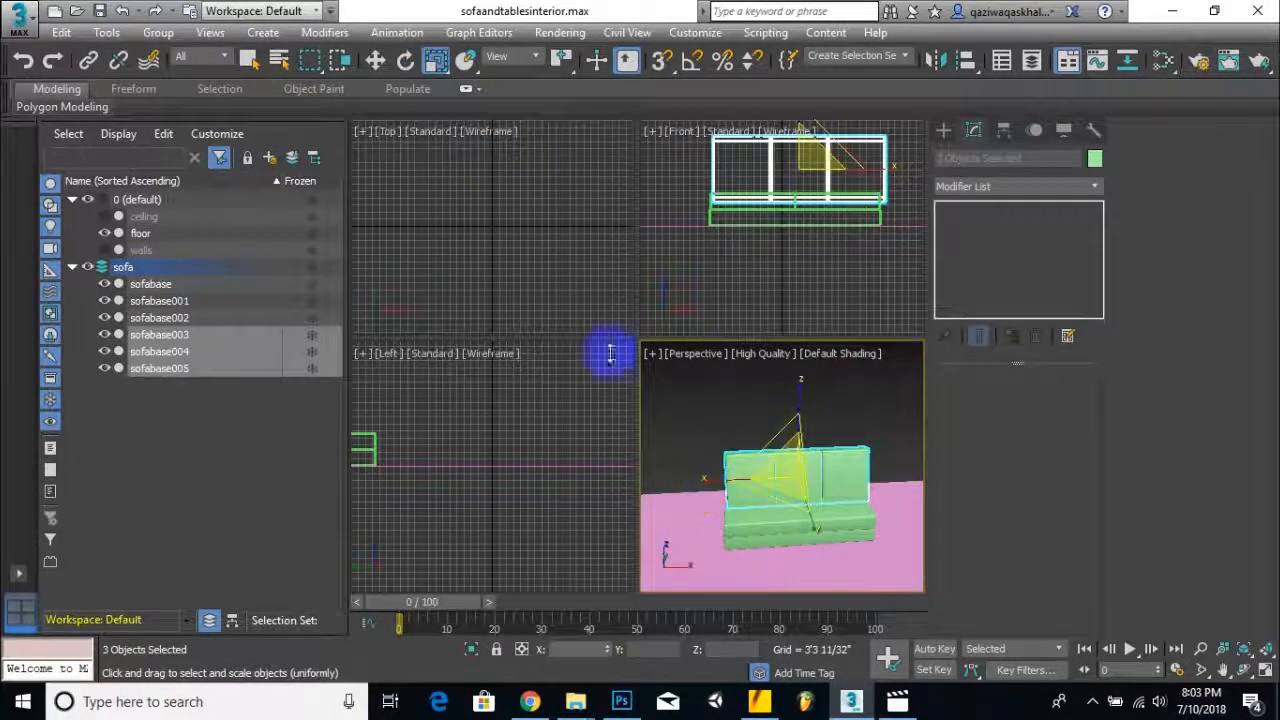
- Move the three backrest cushions about 0'1 3/32" along negative X to centre them over the base, and clear the selection
left_click(375, 60)
scroll(762, 424, "up", 5)
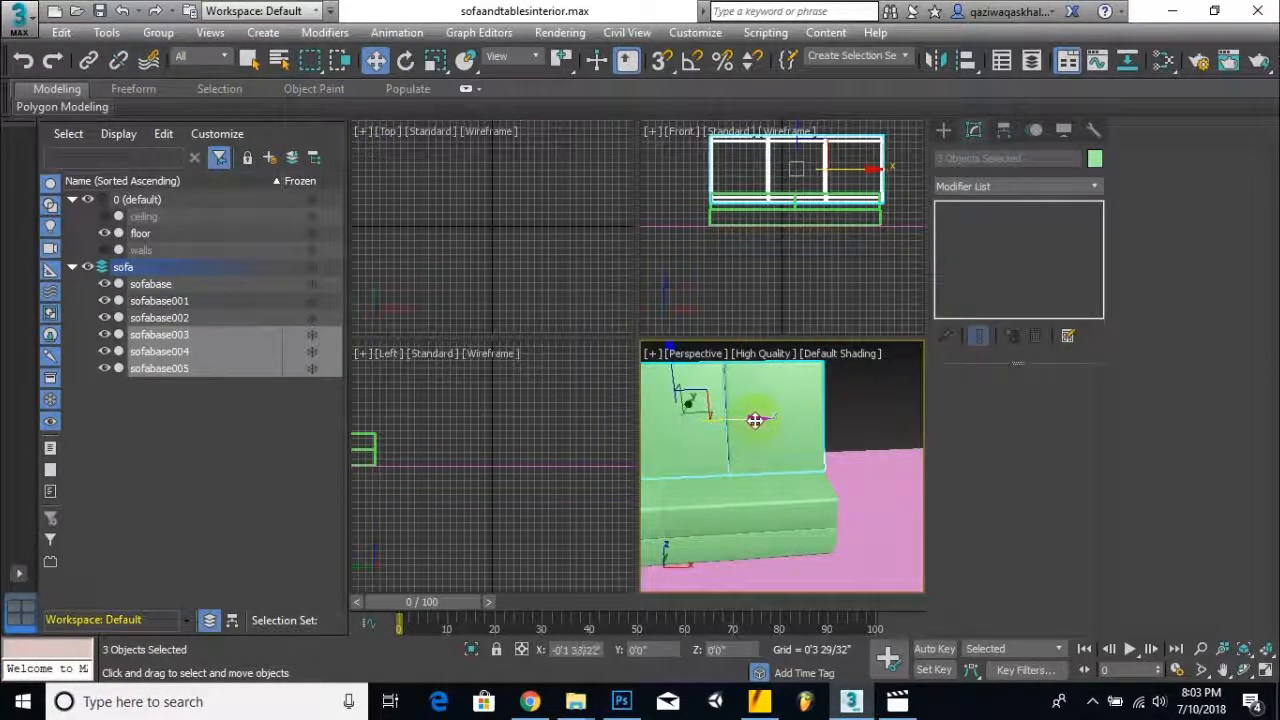
scroll(758, 420, "down", 5)
left_click(838, 430)
- Clone seat cushion sofabase002 along negative X as one independent copy, placed at about X -2'11 8/32"
scroll(734, 517, "up", 5)
middle_click_drag(734, 517, 877, 482)
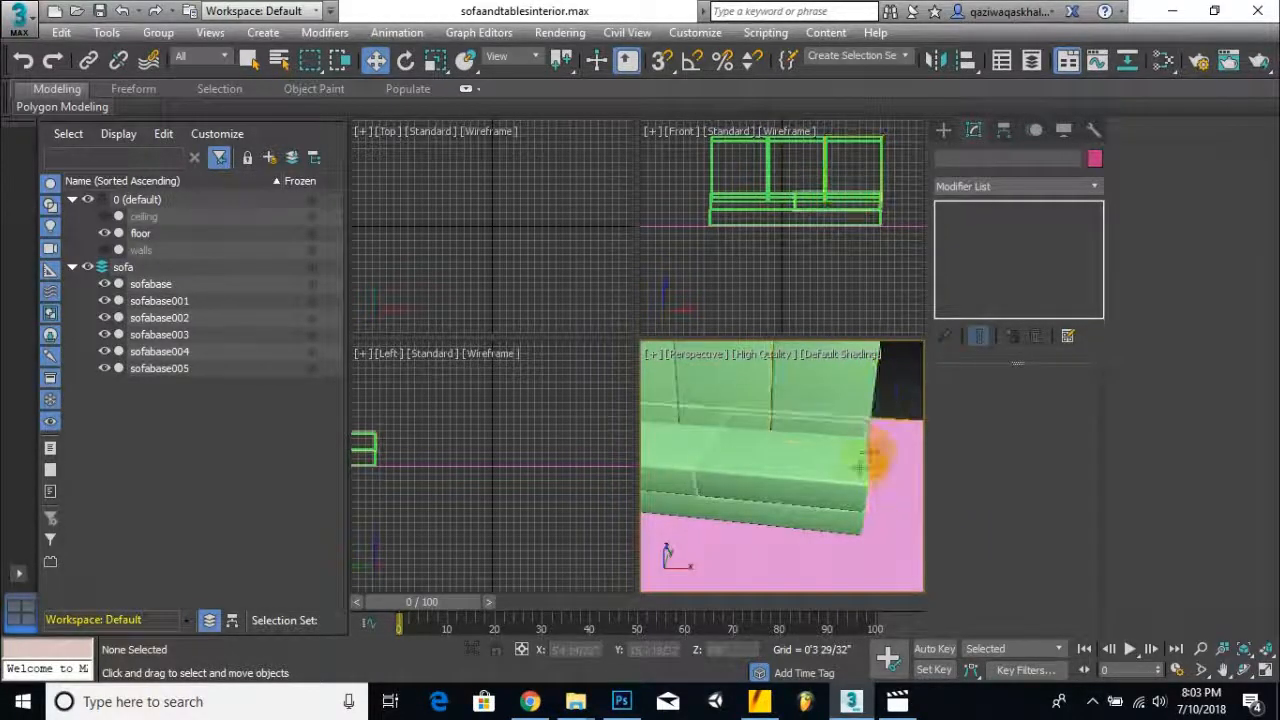
scroll(849, 487, "down", 3)
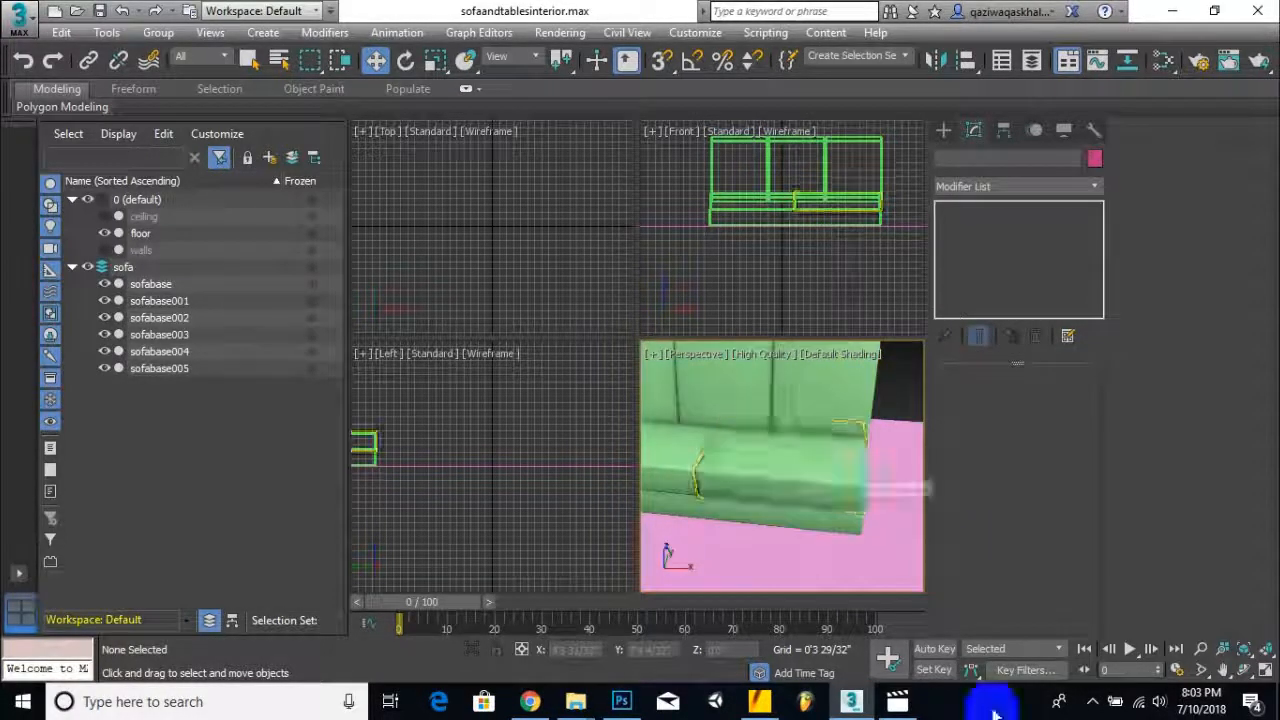
left_click(1093, 701)
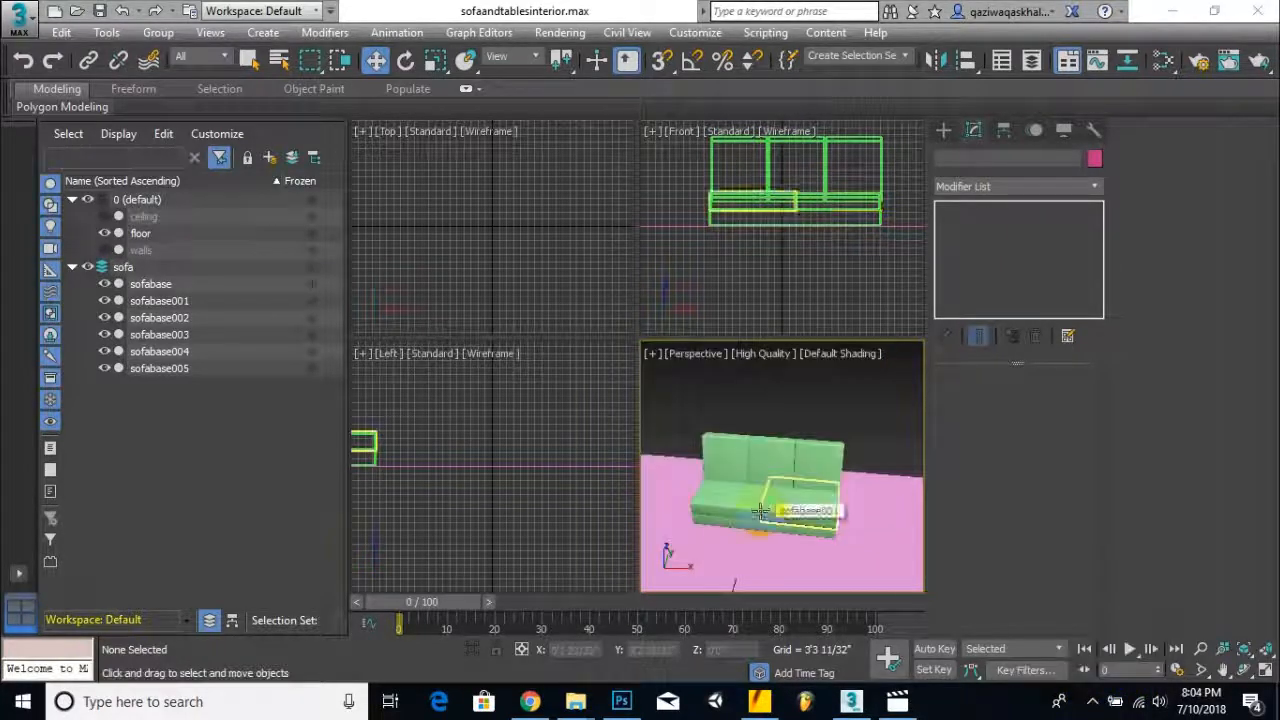
middle_click_drag(838, 514, 871, 448, "alt")
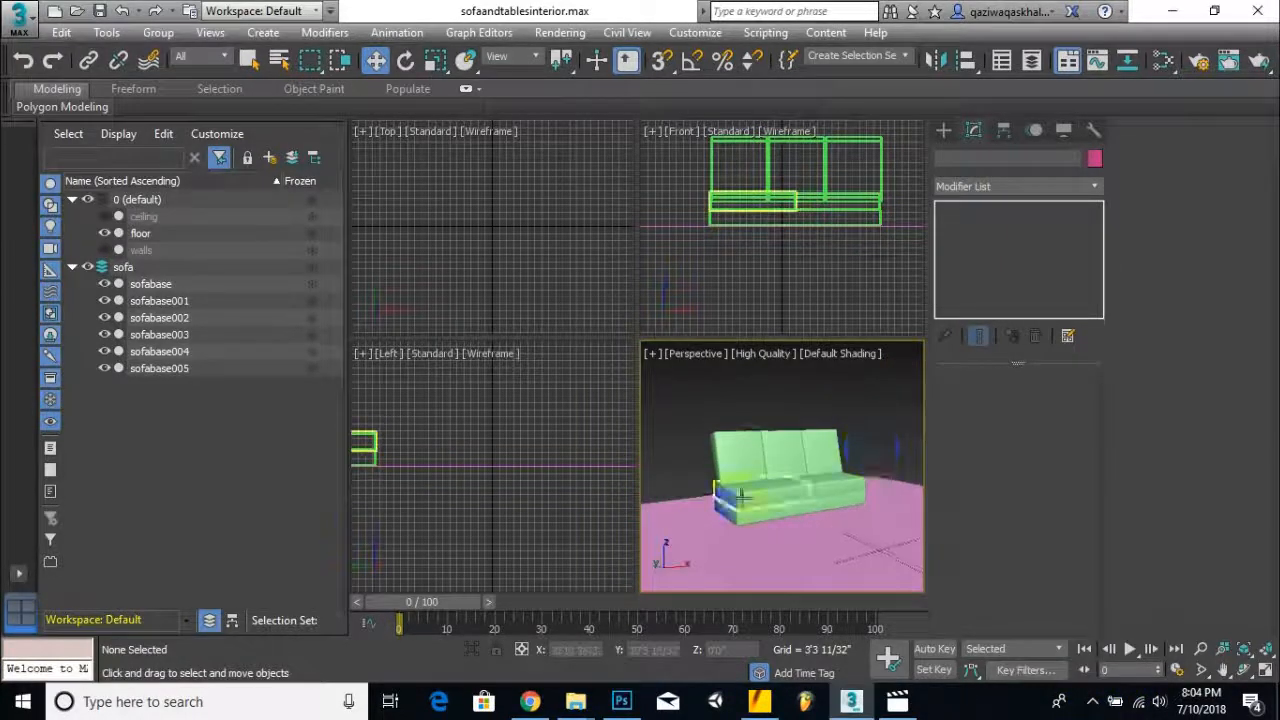
scroll(740, 492, "up", 5)
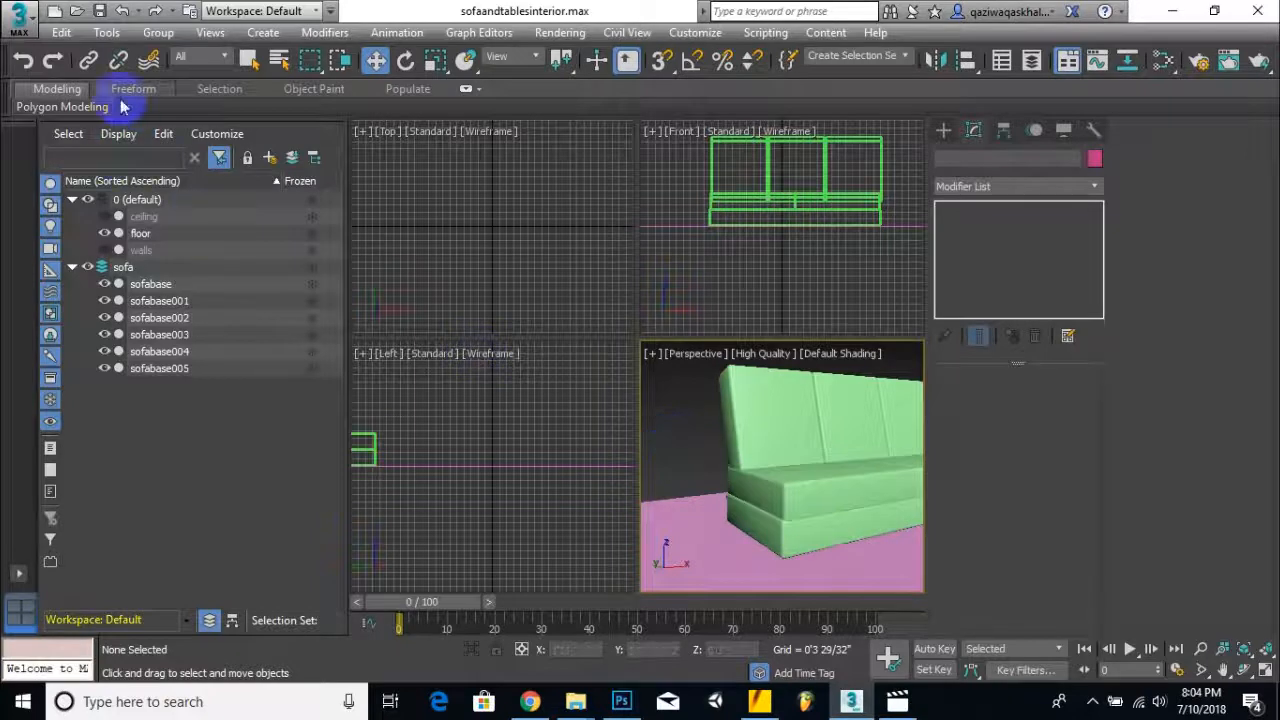
left_click(774, 450)
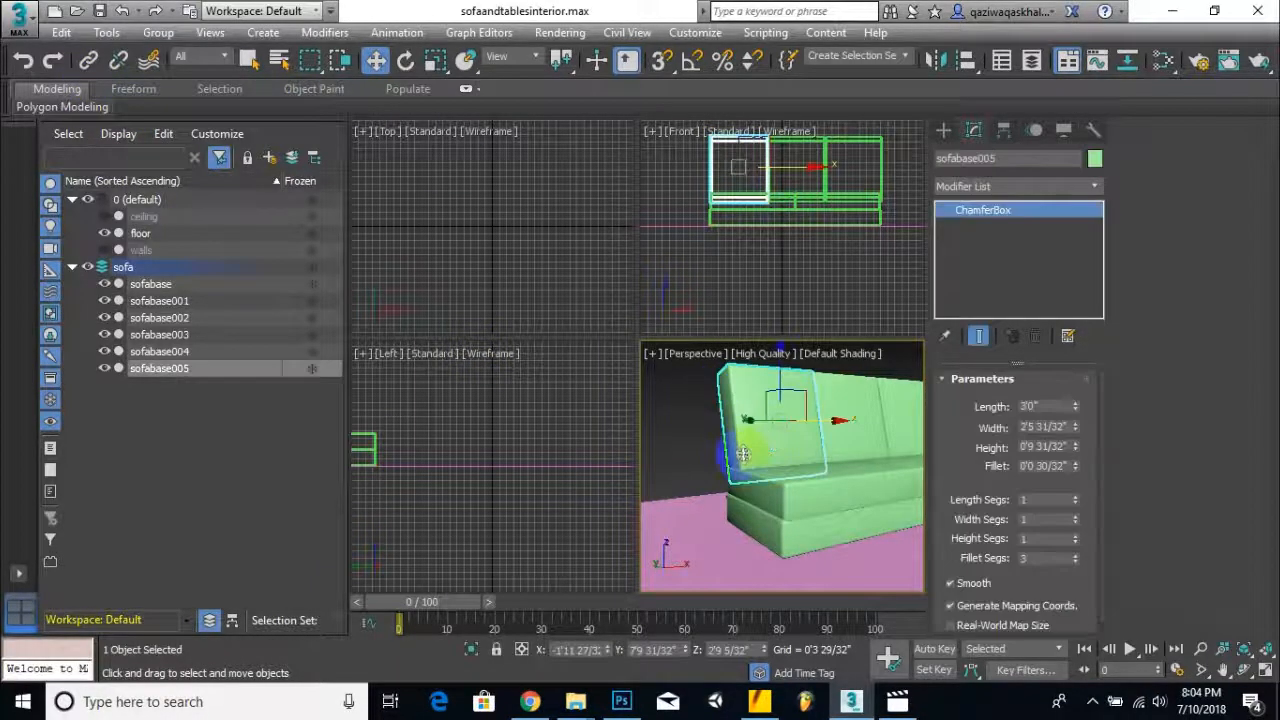
left_click(804, 497)
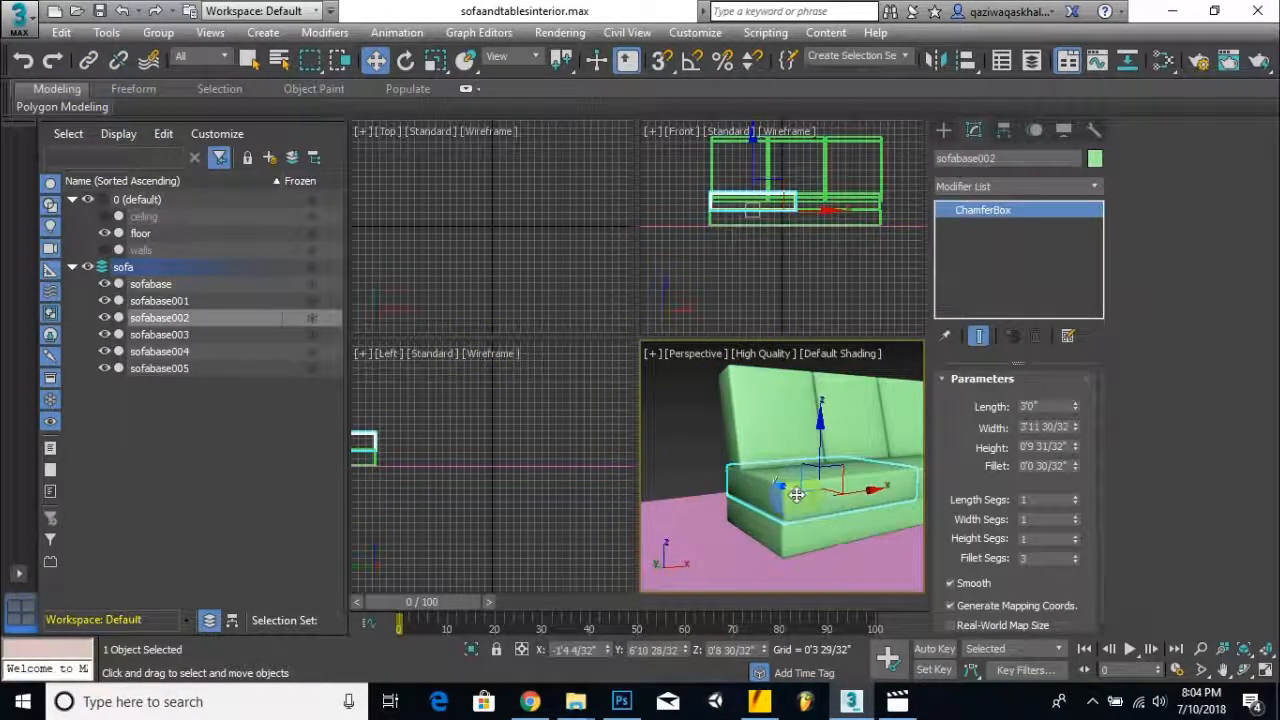
left_click_drag(881, 489, 820, 506)
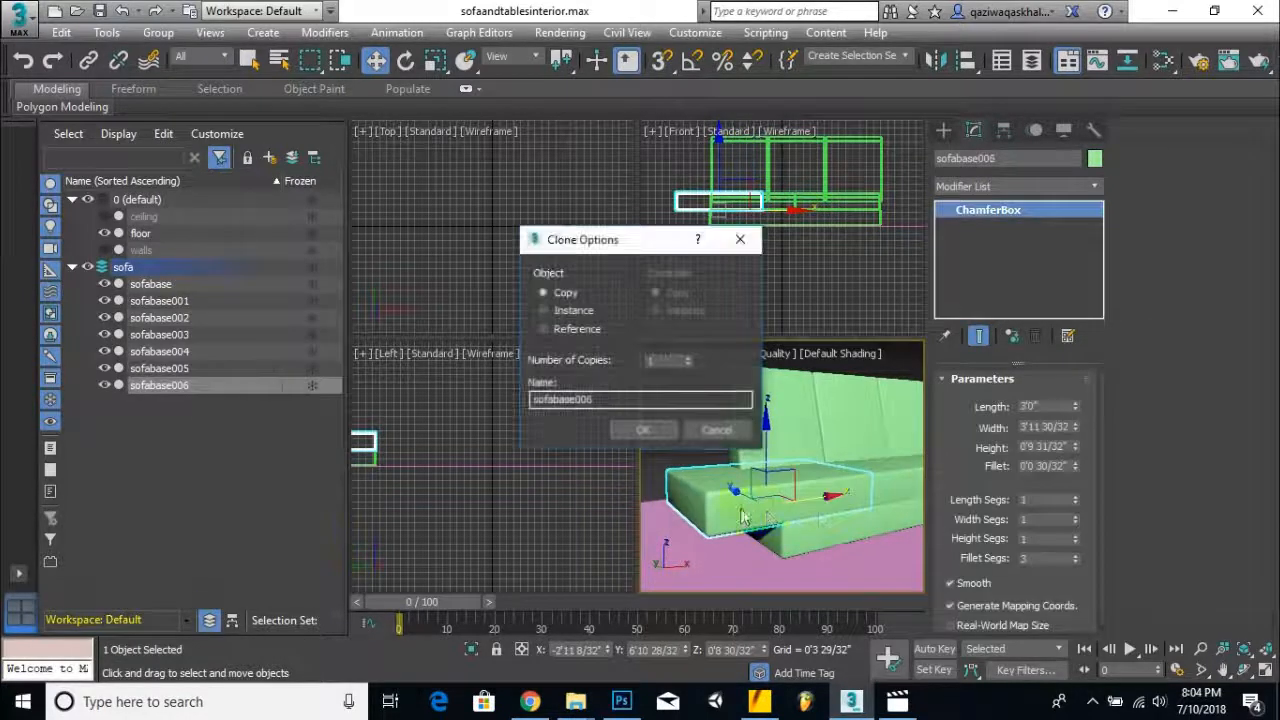
left_click(643, 431)
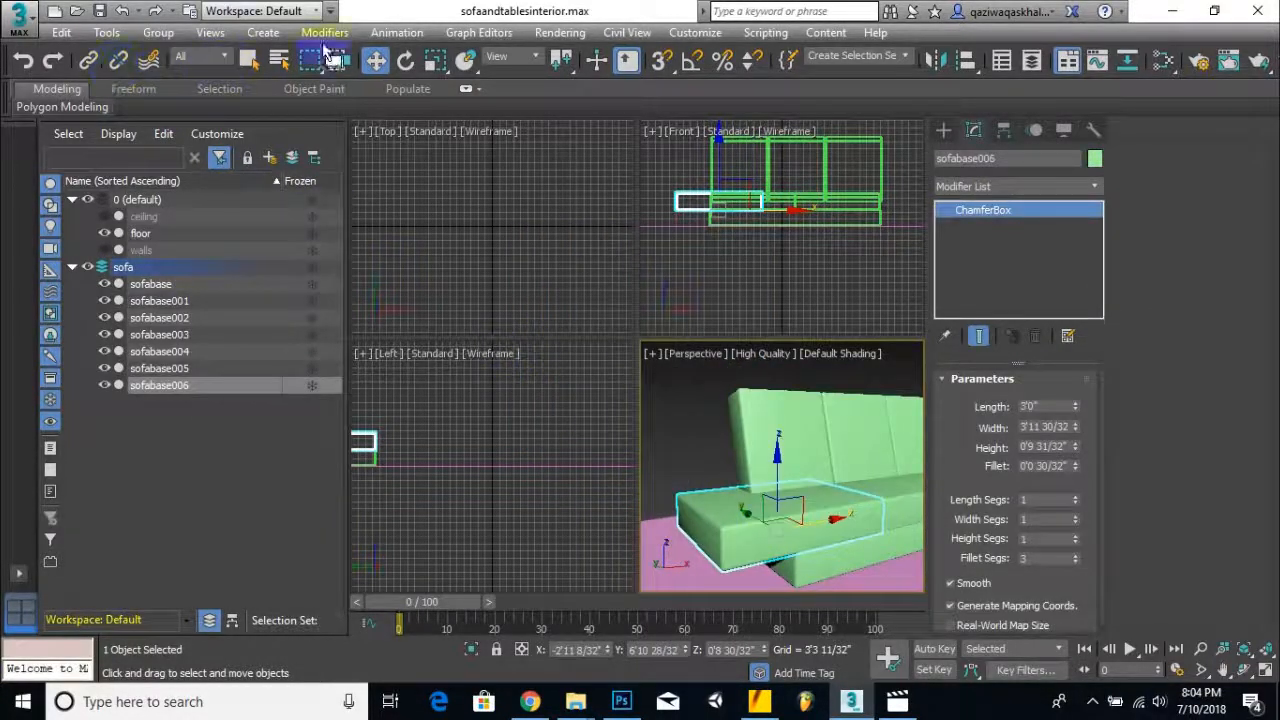
- Rotate sofabase006 upright to about -90.3 degrees on Y to form an armrest at the sofa's negative X end
left_click(406, 61)
left_click(790, 520)
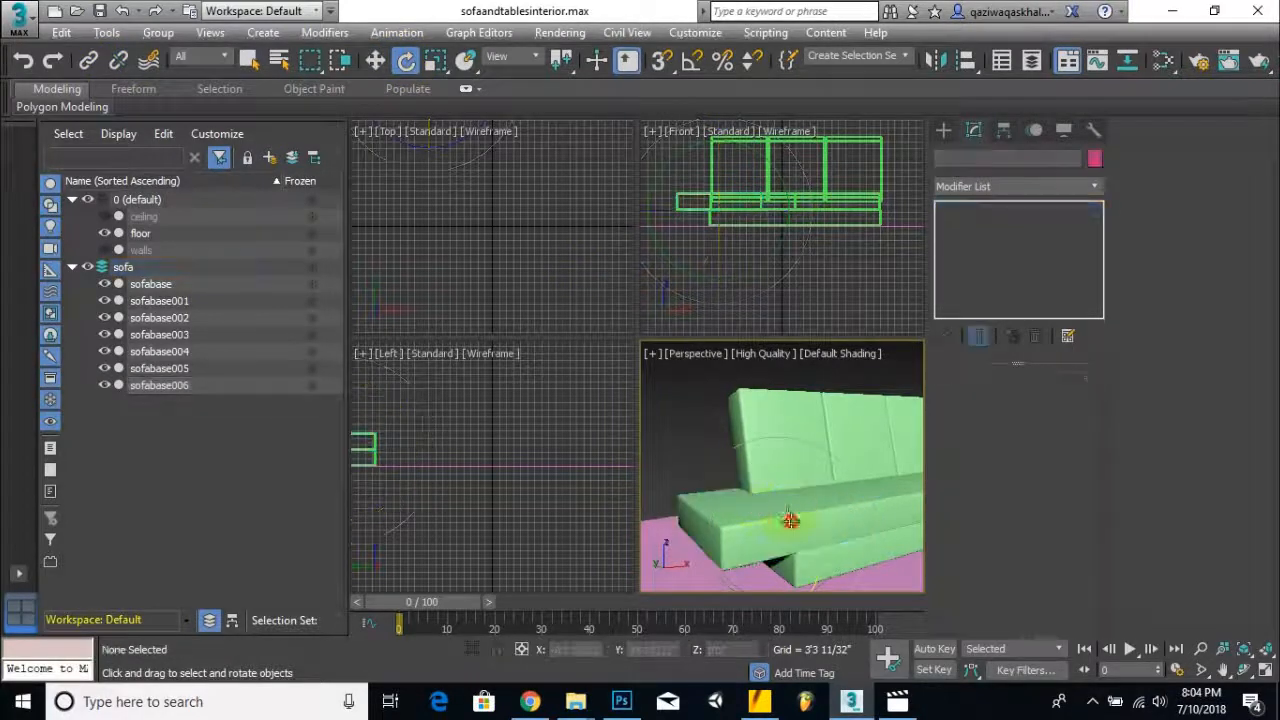
left_click(735, 519)
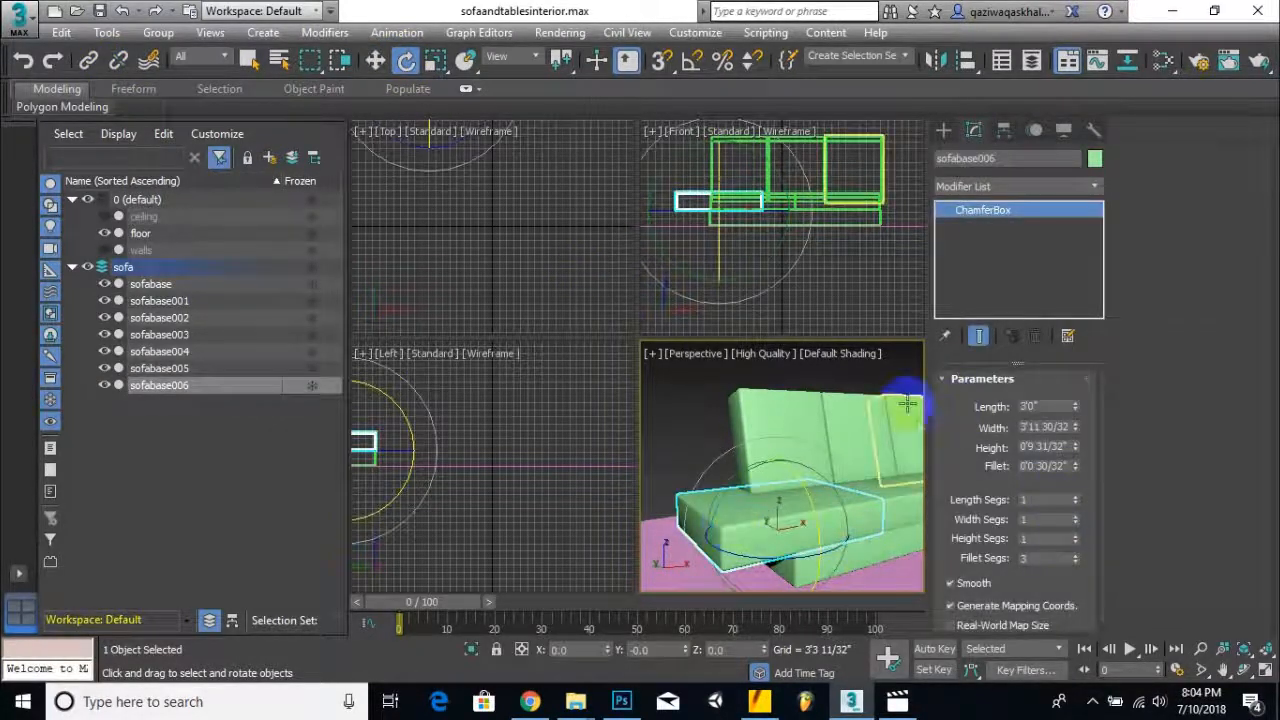
middle_click_drag(916, 513, 834, 474, "alt")
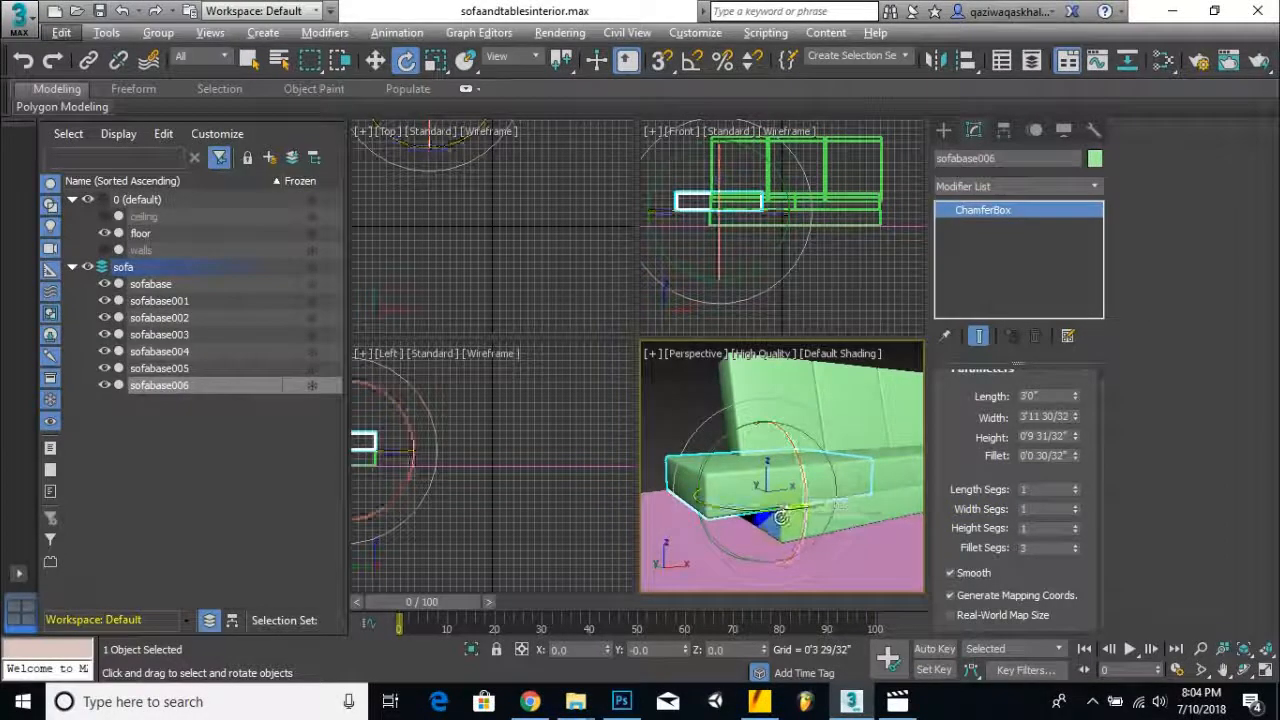
mouse_move(835, 525)
middle_mouse_down("alt")
mouse_move(889, 548)
mouse_move(840, 530)
middle_mouse_up("alt")
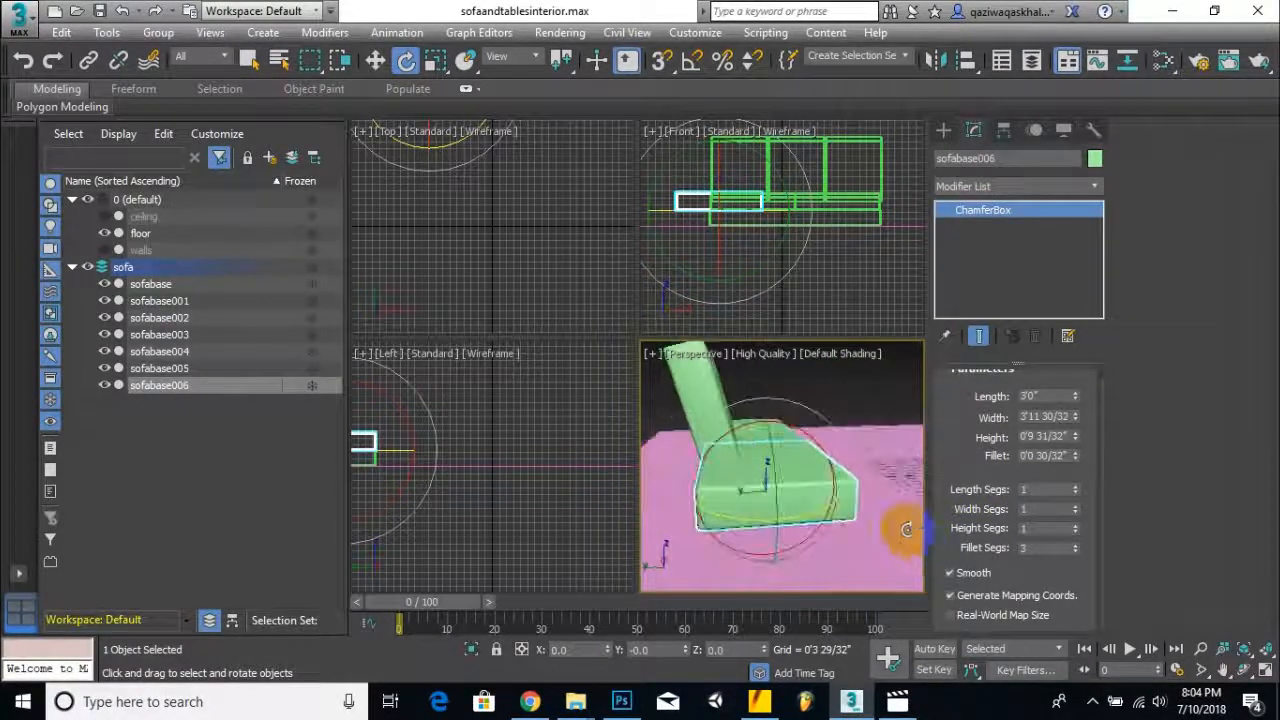
left_click_drag(768, 525, 743, 624)
scroll(808, 474, "up", 4)
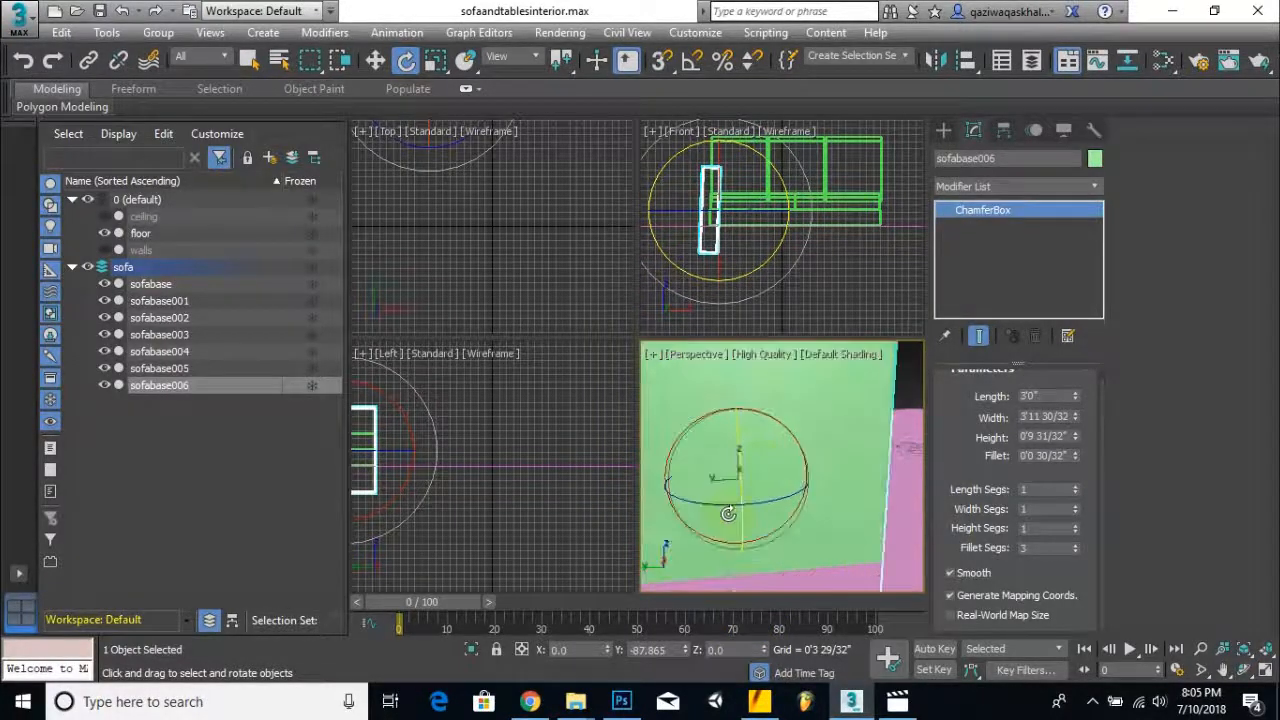
left_click_drag(740, 442, 740, 445)
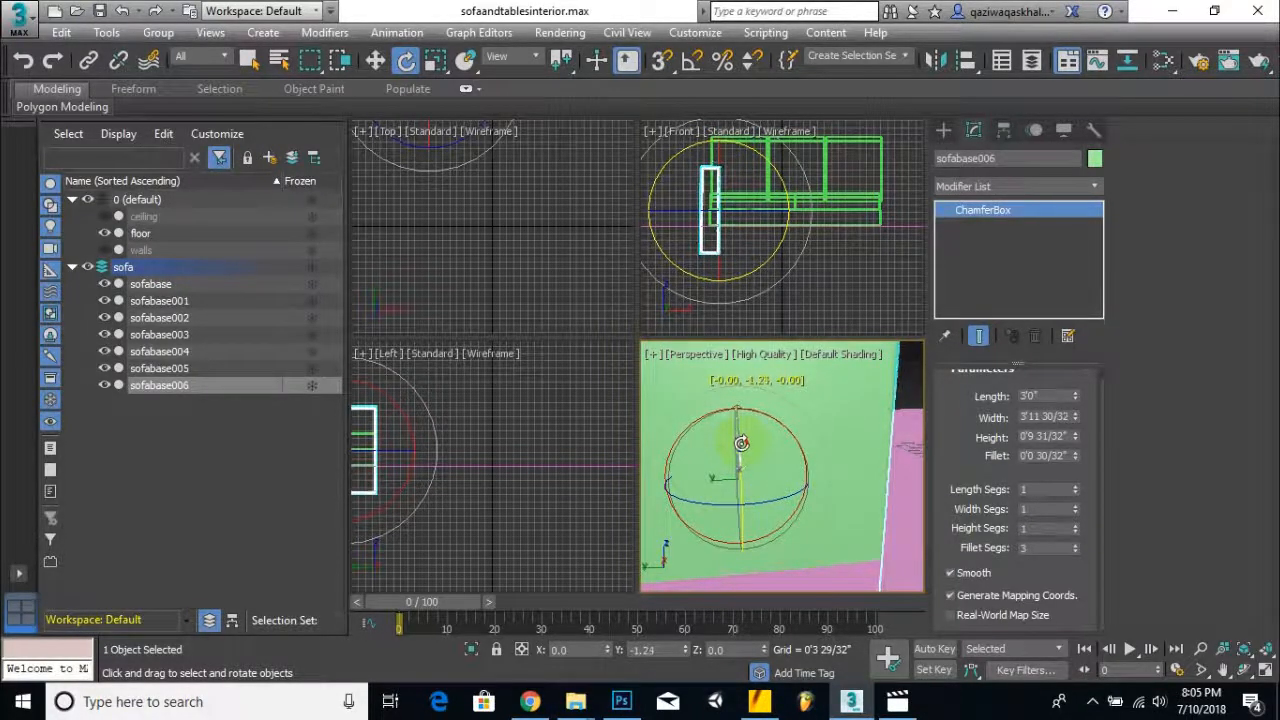
left_click_drag(741, 441, 743, 439)
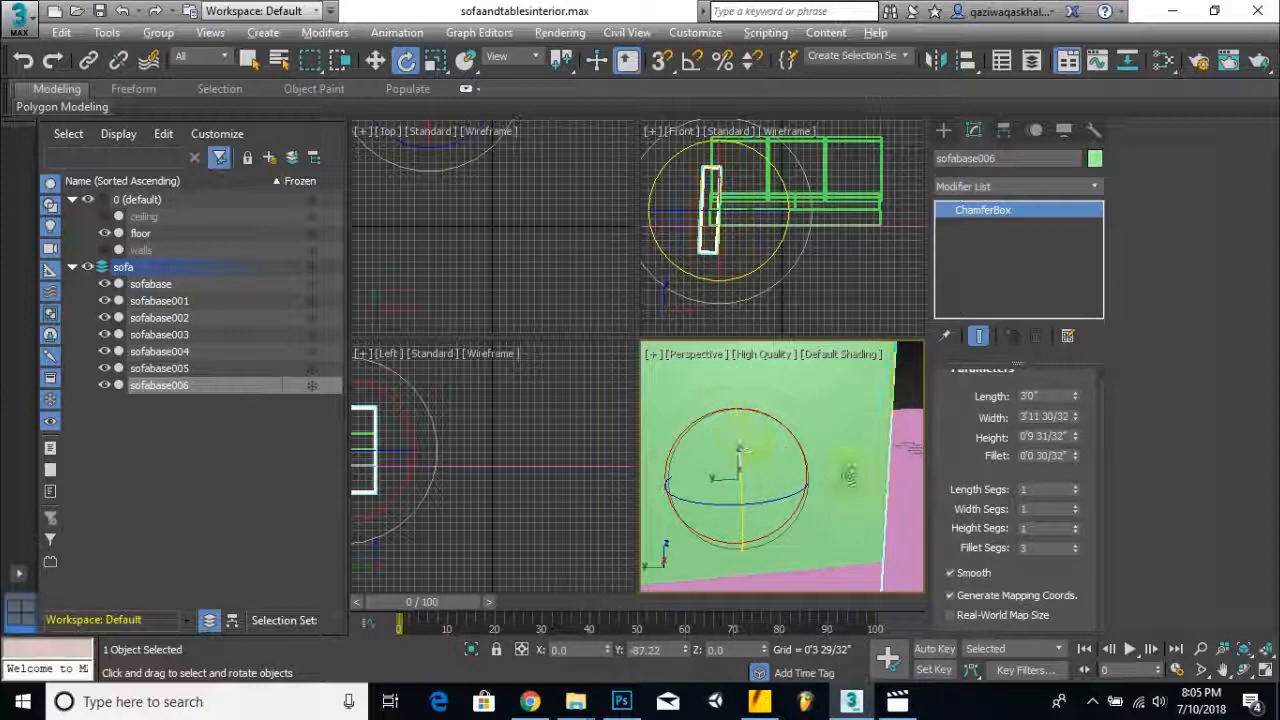
left_click_drag(740, 437, 741, 440)
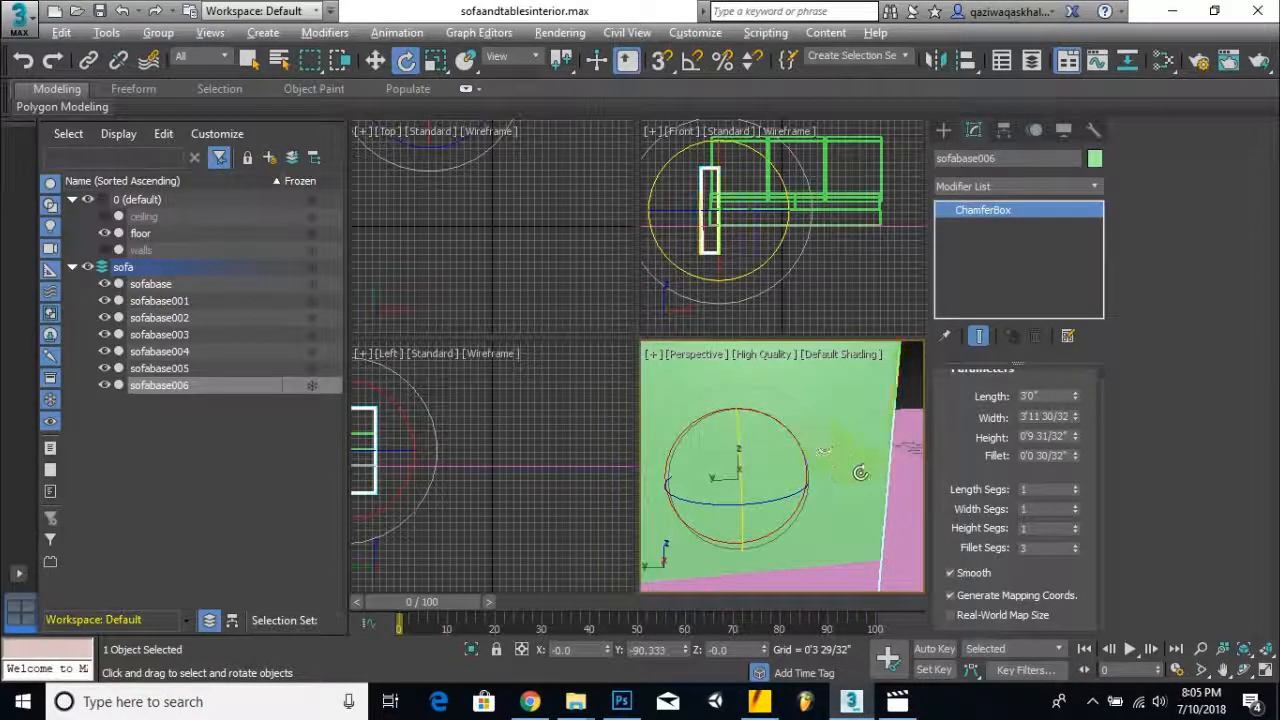
left_click(763, 503)
- Clone armrest sofabase006 along positive X as one independent copy at the sofa's other end, at about X 5'0 24/32"
middle_click_drag(849, 486, 706, 461, "alt")
scroll(771, 505, "down", 3)
scroll(771, 505, "up", 3)
scroll(706, 461, "up", 3)
left_click(760, 440)
middle_click_drag(790, 470, 830, 503)
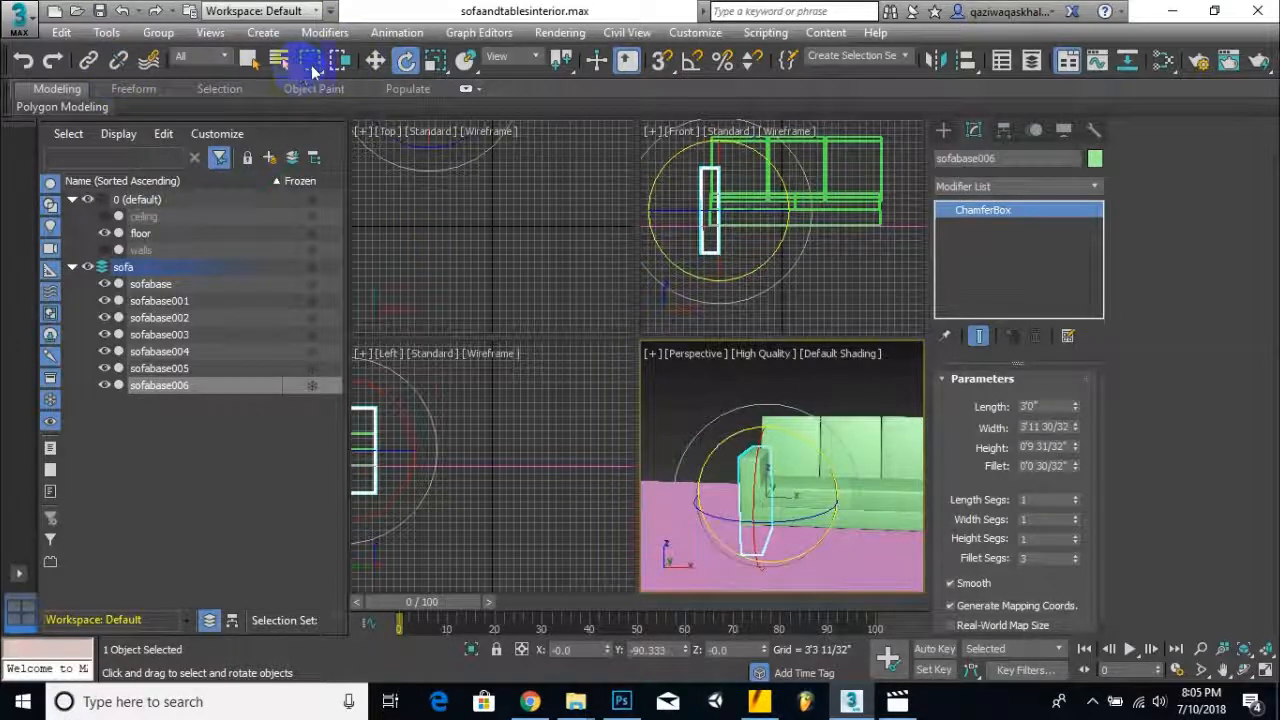
left_click(378, 66)
scroll(754, 443, "down", 5)
middle_click_drag(754, 443, 791, 461, "alt")
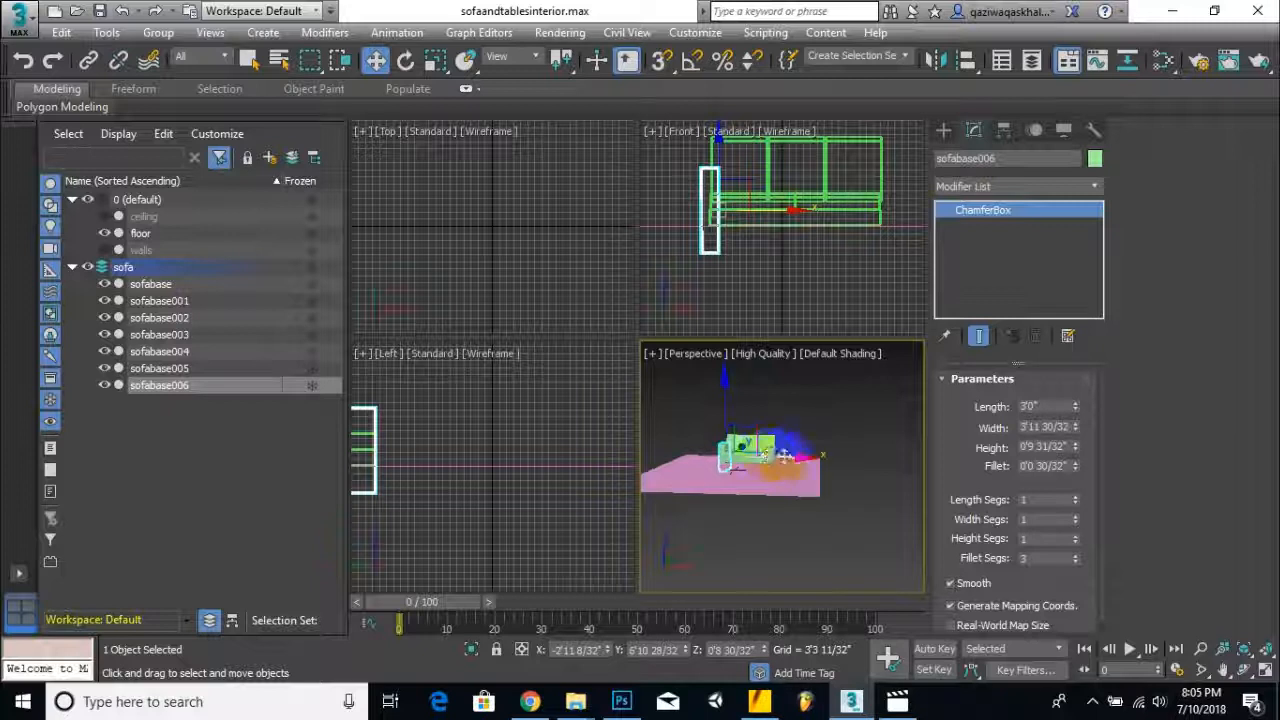
mouse_move(800, 461)
left_mouse_down("shift")
mouse_move(857, 463)
mouse_move(846, 470)
left_mouse_up("shift")
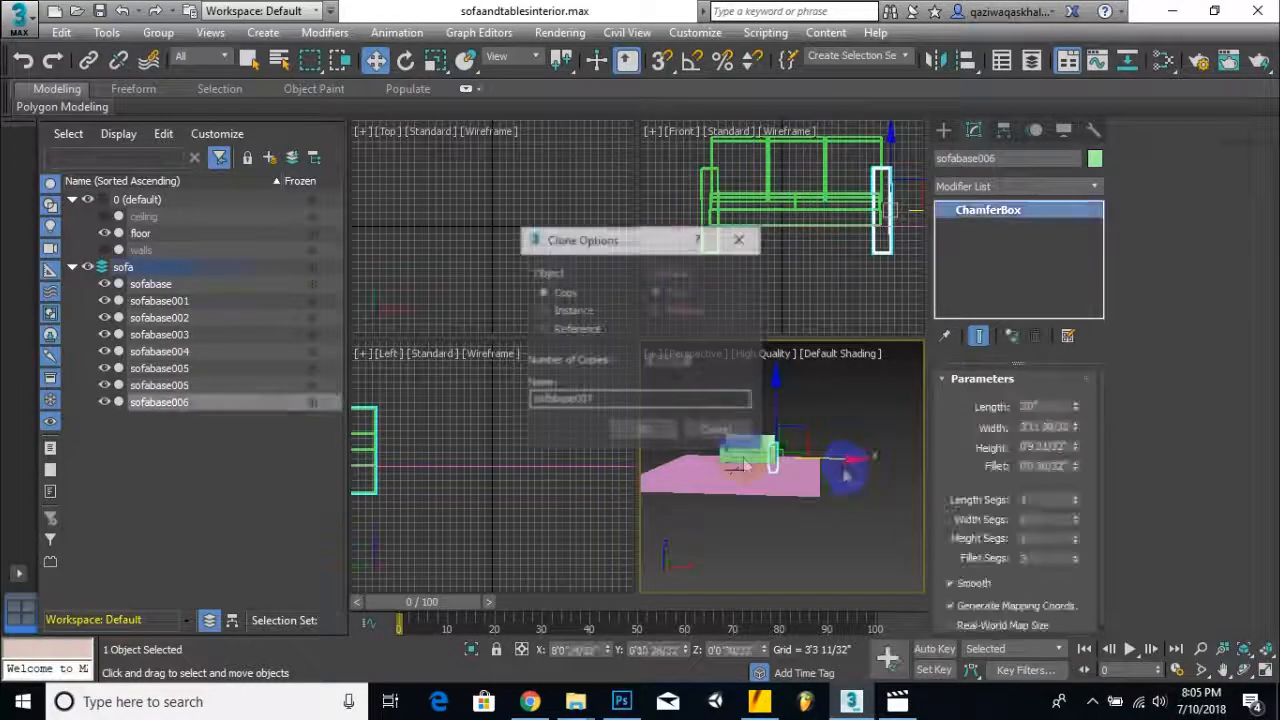
left_click(643, 430)
- Shift armrest sofabase007 slightly outward along X to about 5'1 21/32" against the end of the base
scroll(848, 481, "up", 5)
scroll(818, 478, "down", 4)
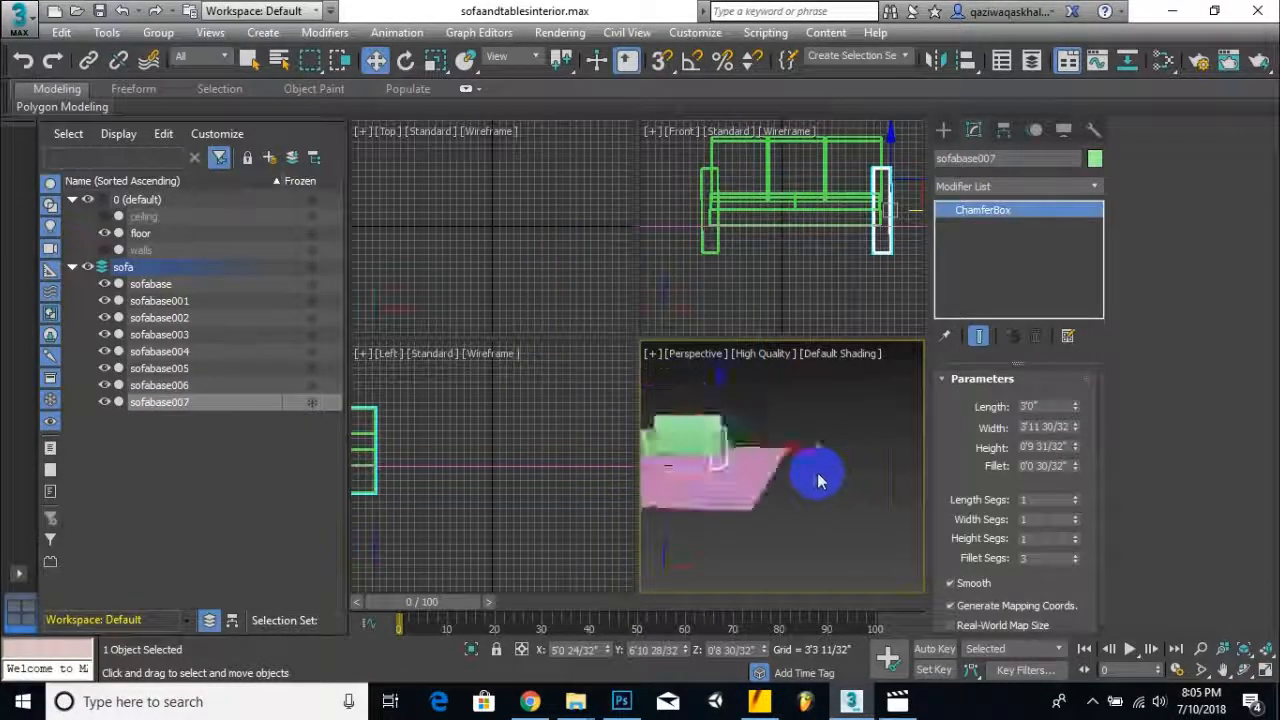
middle_click_drag(767, 461, 849, 503, "alt")
scroll(716, 454, "up", 5)
scroll(714, 453, "up", 2)
middle_click_drag(794, 430, 737, 466)
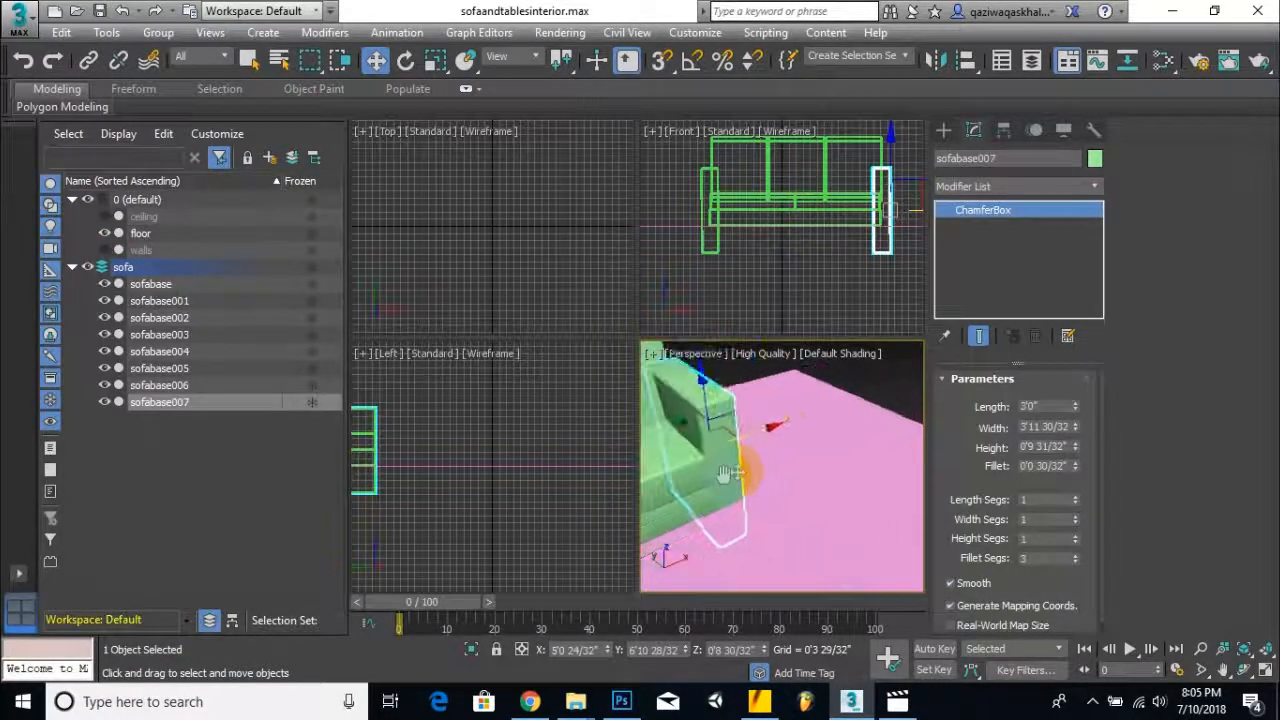
scroll(751, 451, "up", 4)
left_click(766, 409)
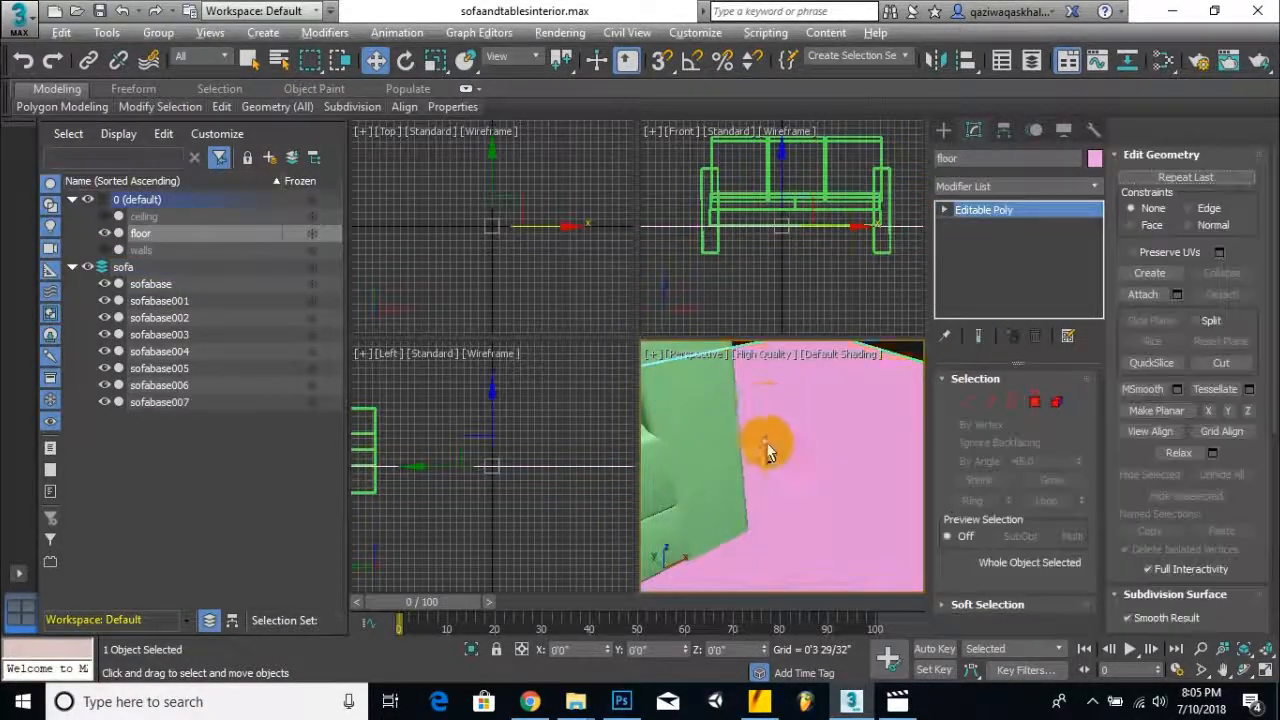
key("ctrl+d")
middle_click_drag(779, 456, 720, 449, "alt")
left_click(721, 440)
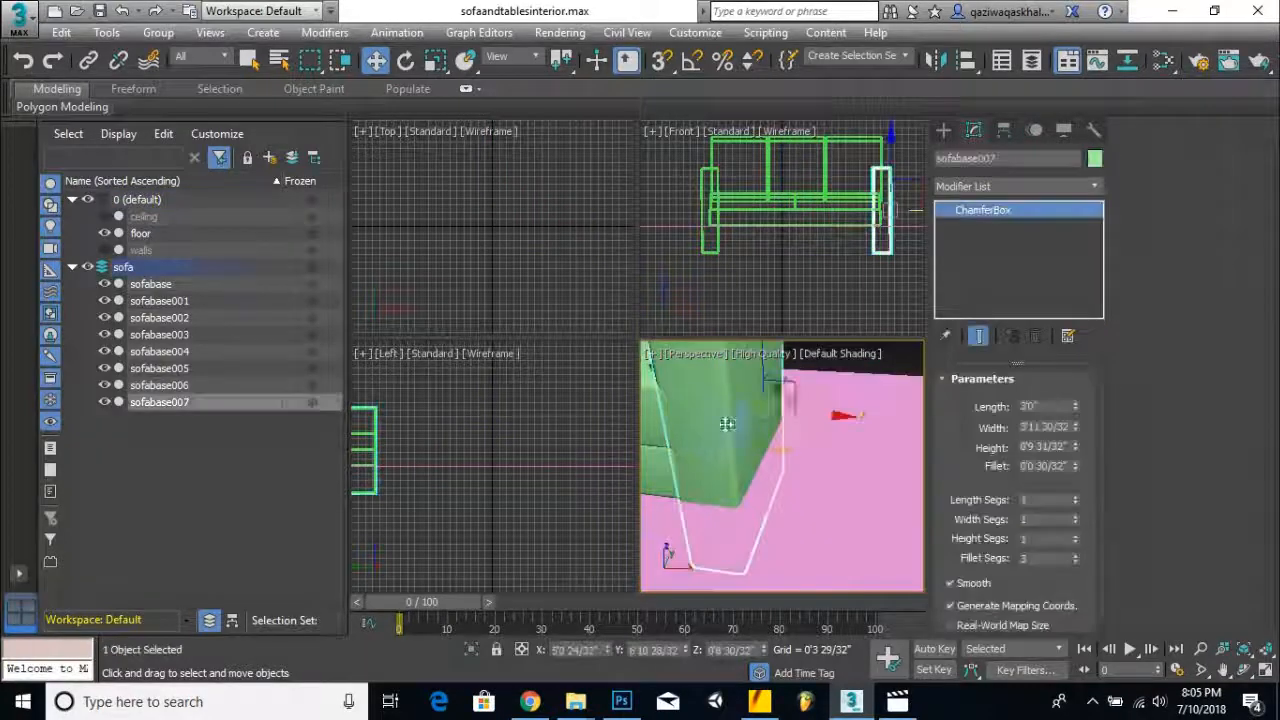
scroll(764, 480, "down", 7)
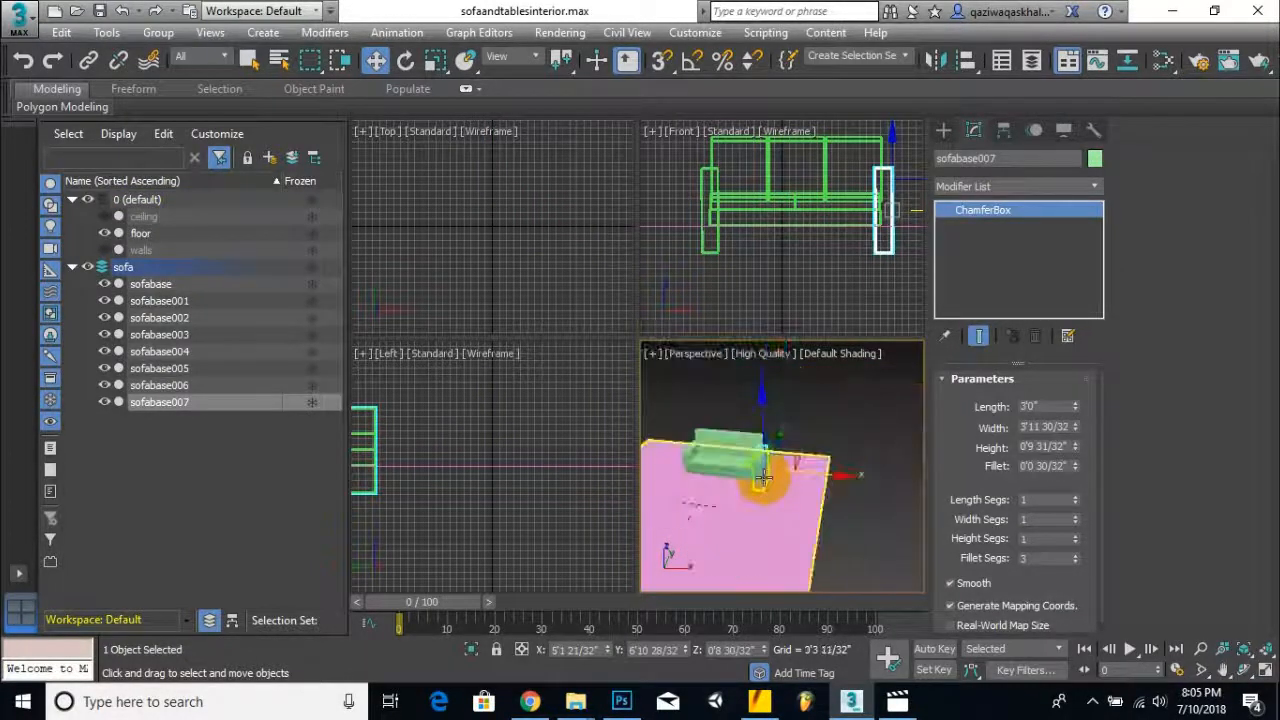
- Try to select all the sofa parts together with a selection region and through the sofa layer
middle_click_drag(769, 497, 794, 484)
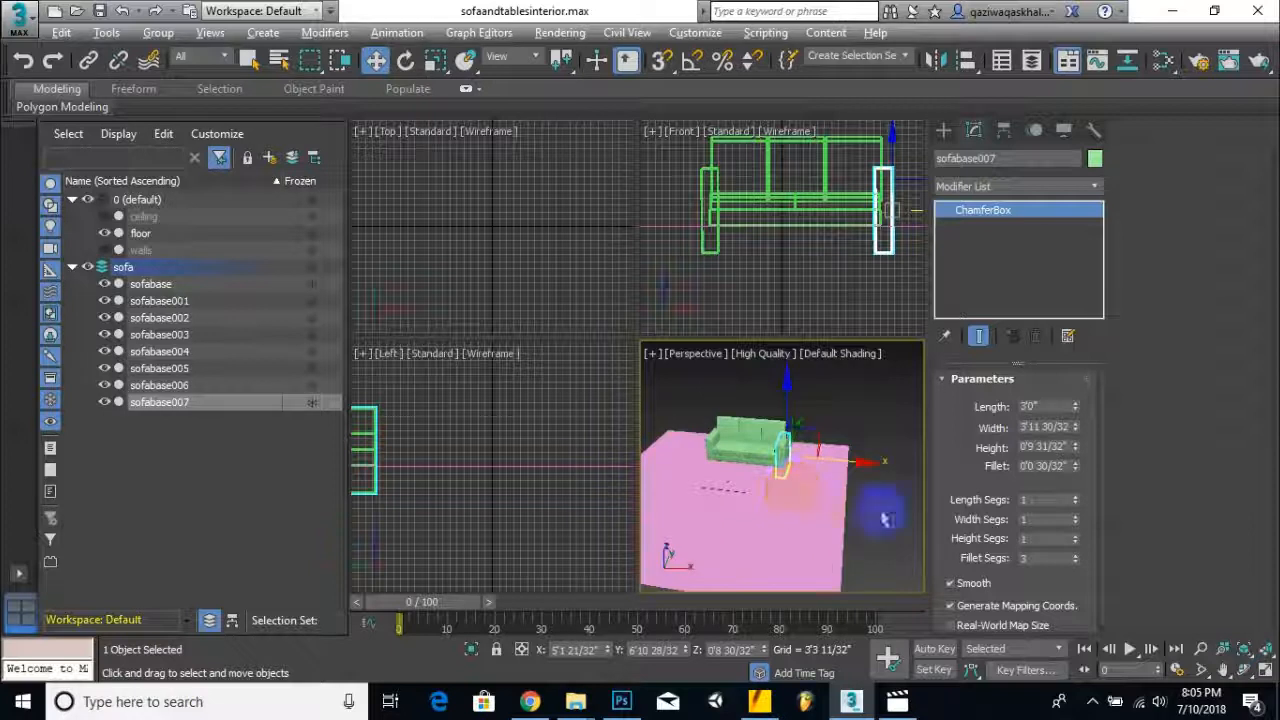
middle_click_drag(862, 522, 883, 503, "alt")
scroll(774, 484, "up", 1)
middle_click_drag(774, 484, 797, 503)
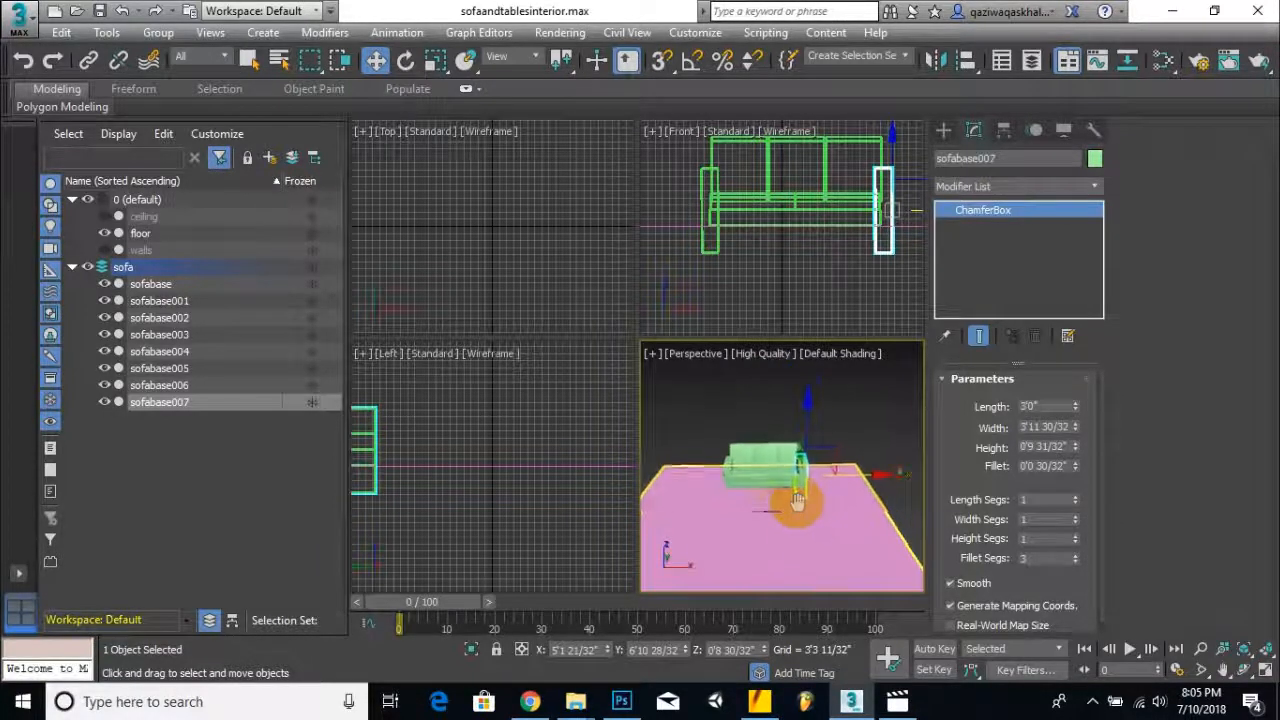
scroll(757, 483, "up", 3)
scroll(757, 483, "up", 3)
left_click_drag(667, 392, 887, 549)
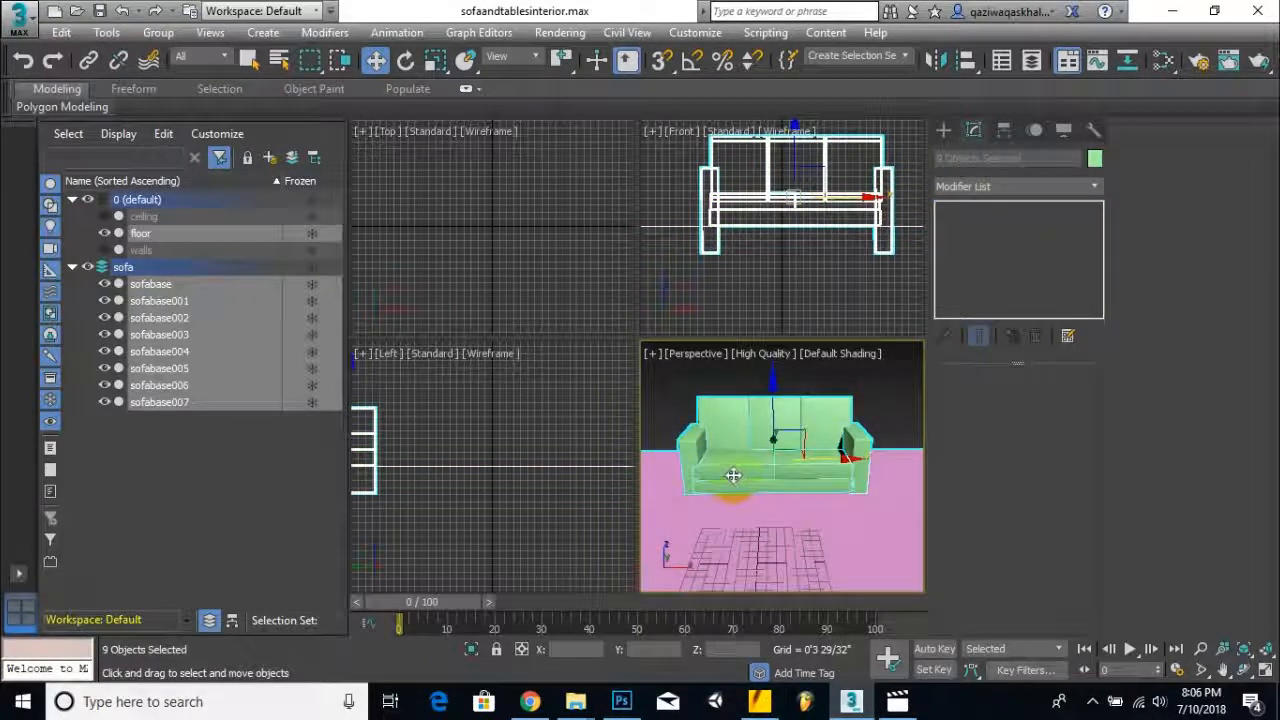
left_click(159, 268)
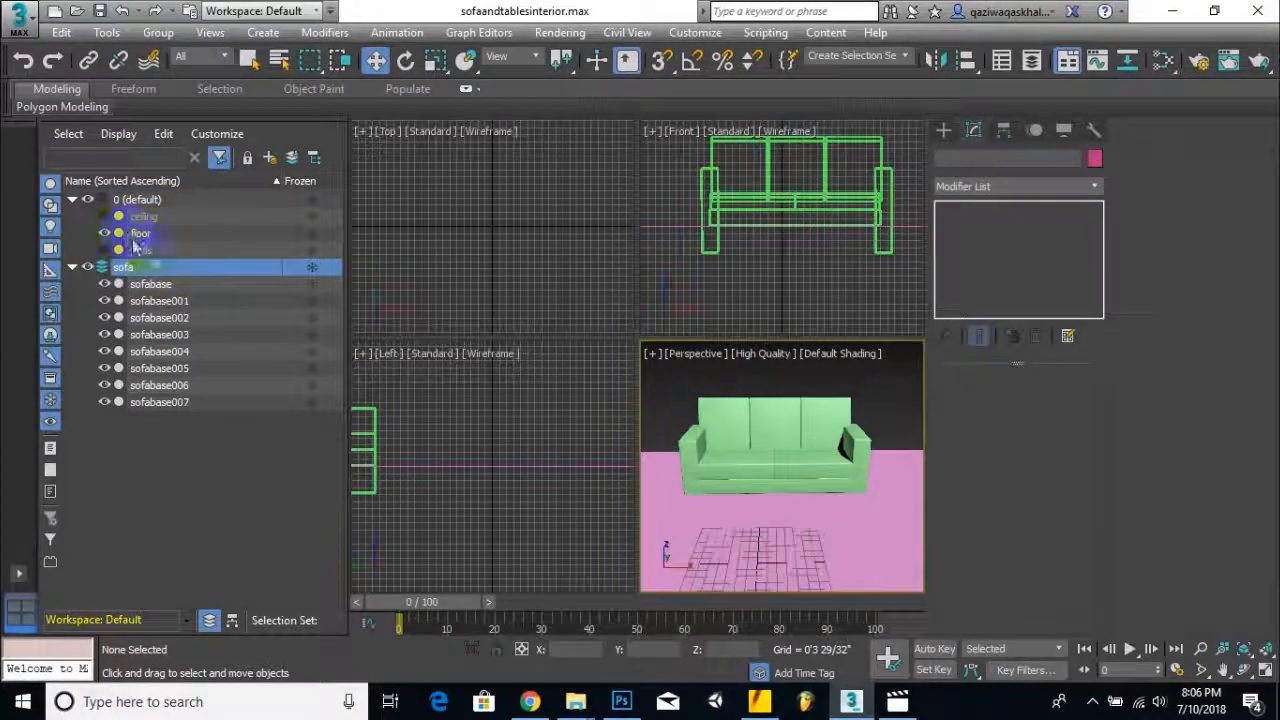
scroll(686, 452, "down", 5)
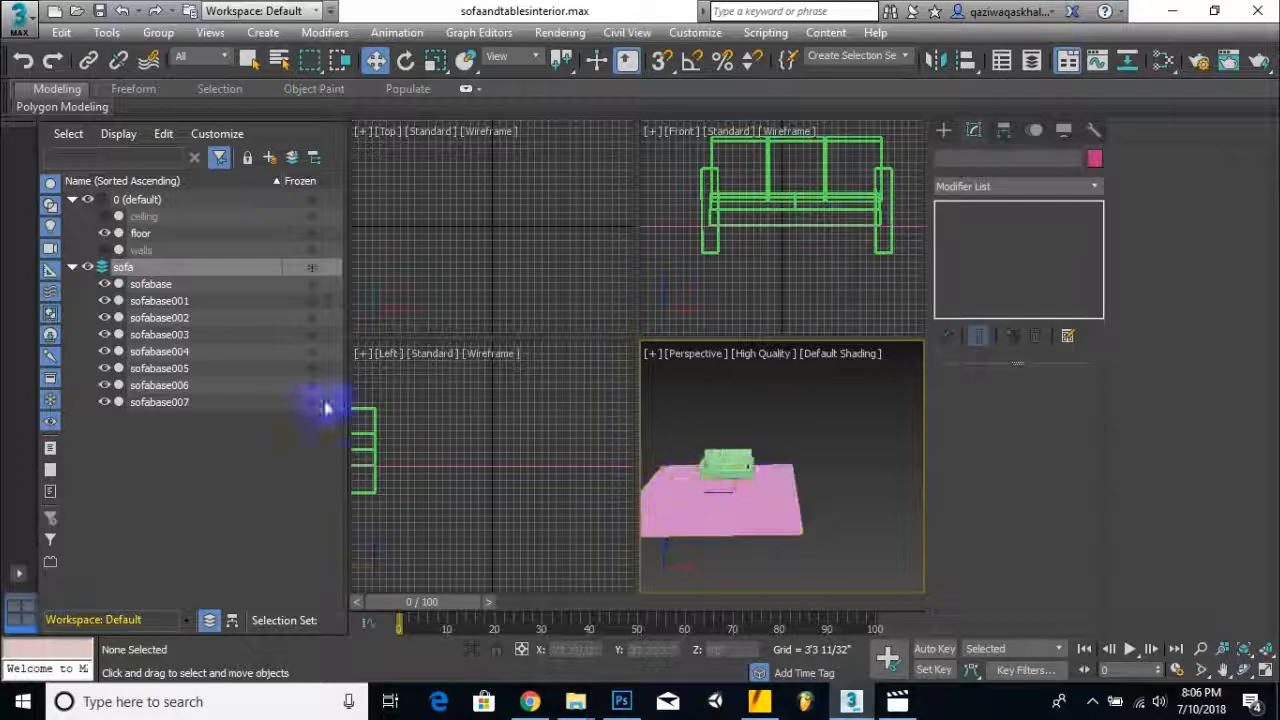
- Select all eight sofa parts, sofabase to sofabase007, and raise them along Z until the armrests stand on the floor
left_click(150, 285)
left_click(170, 402, "shift")
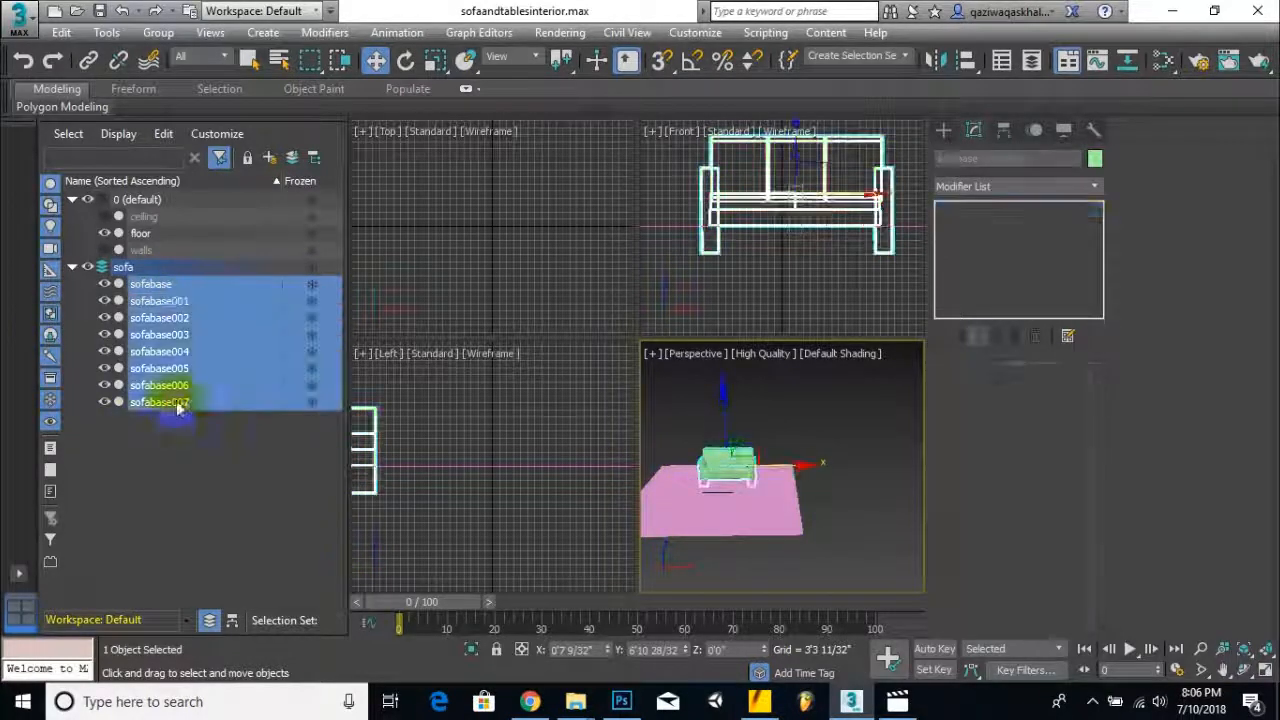
middle_click_drag(797, 447, 830, 445)
left_click_drag(728, 389, 727, 379)
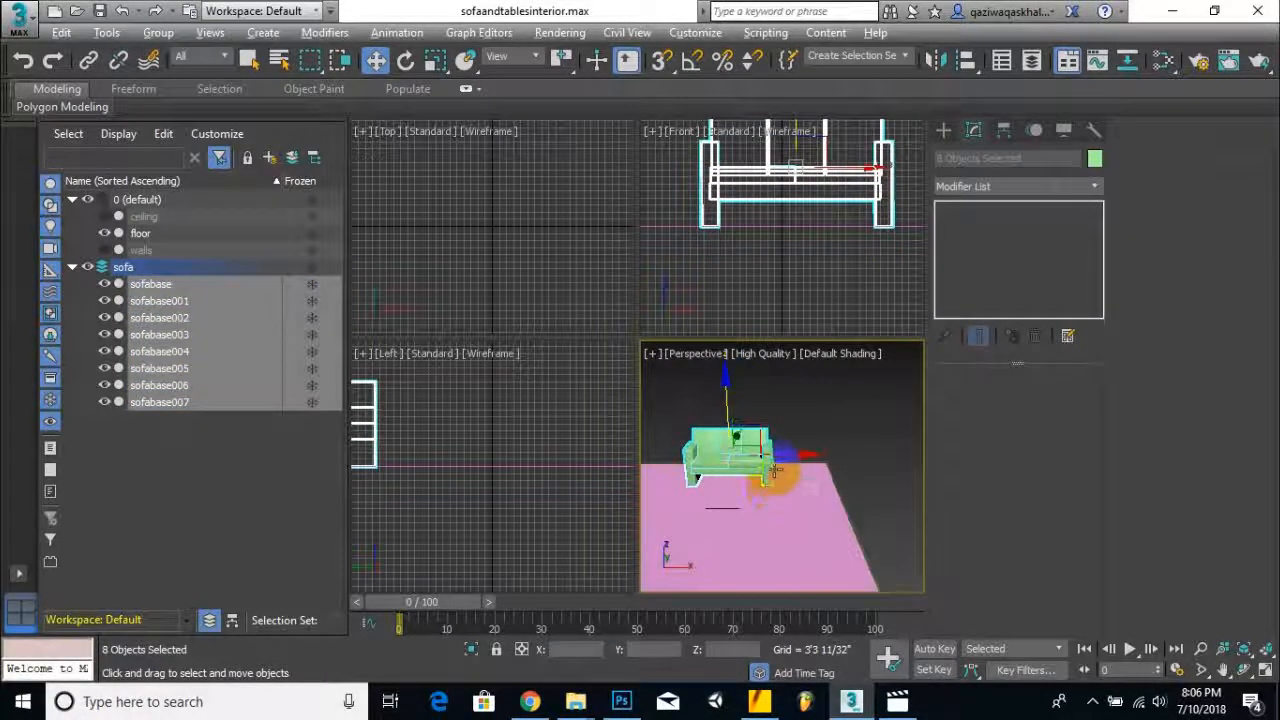
- Examine the sofa from several sides, checking how the armrests meet the floor
scroll(775, 470, "up", 6)
scroll(768, 458, "down", 1)
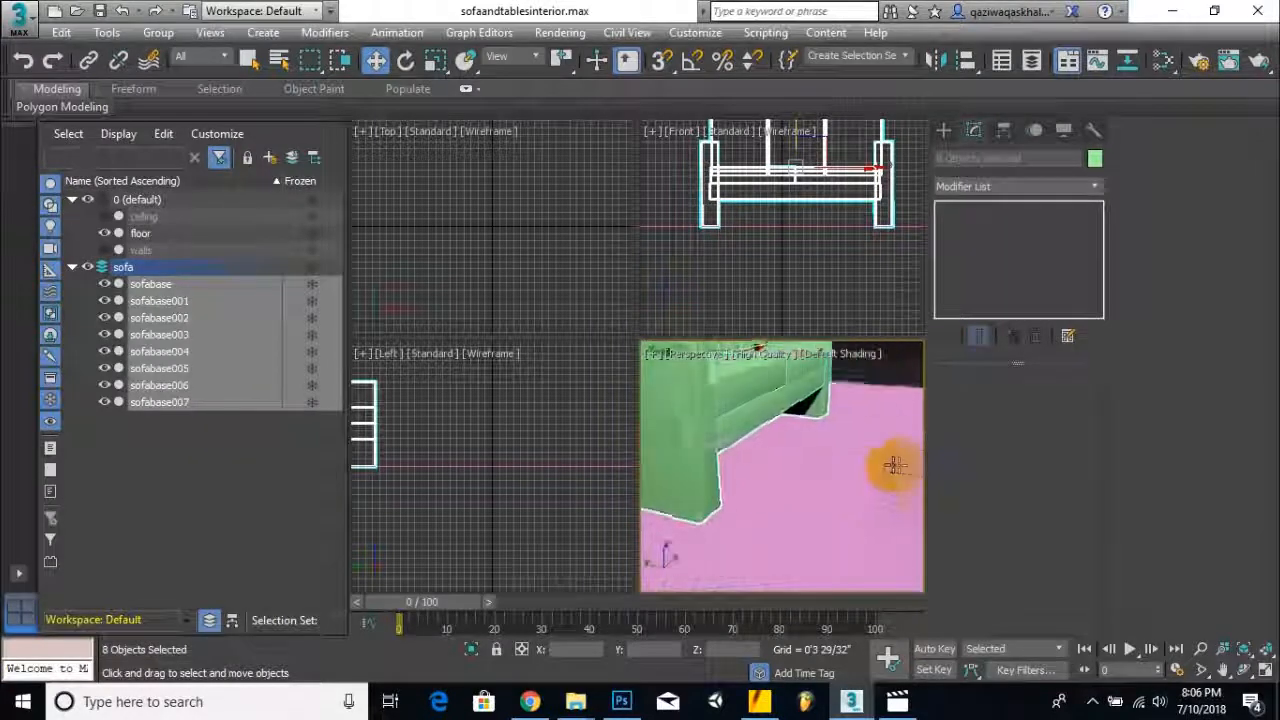
scroll(737, 460, "down", 5)
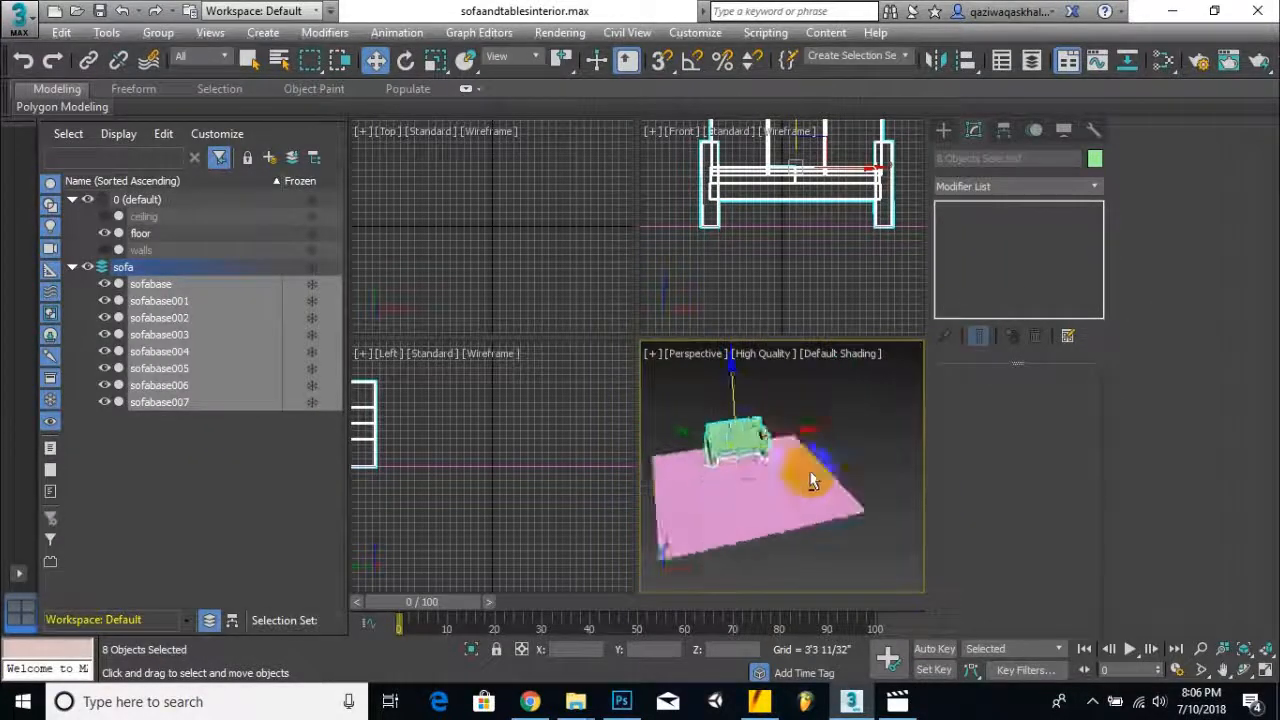
middle_click_drag(893, 483, 922, 479, "alt")
middle_click_drag(612, 447, 556, 483, "alt")
middle_click_drag(845, 443, 778, 460, "alt")
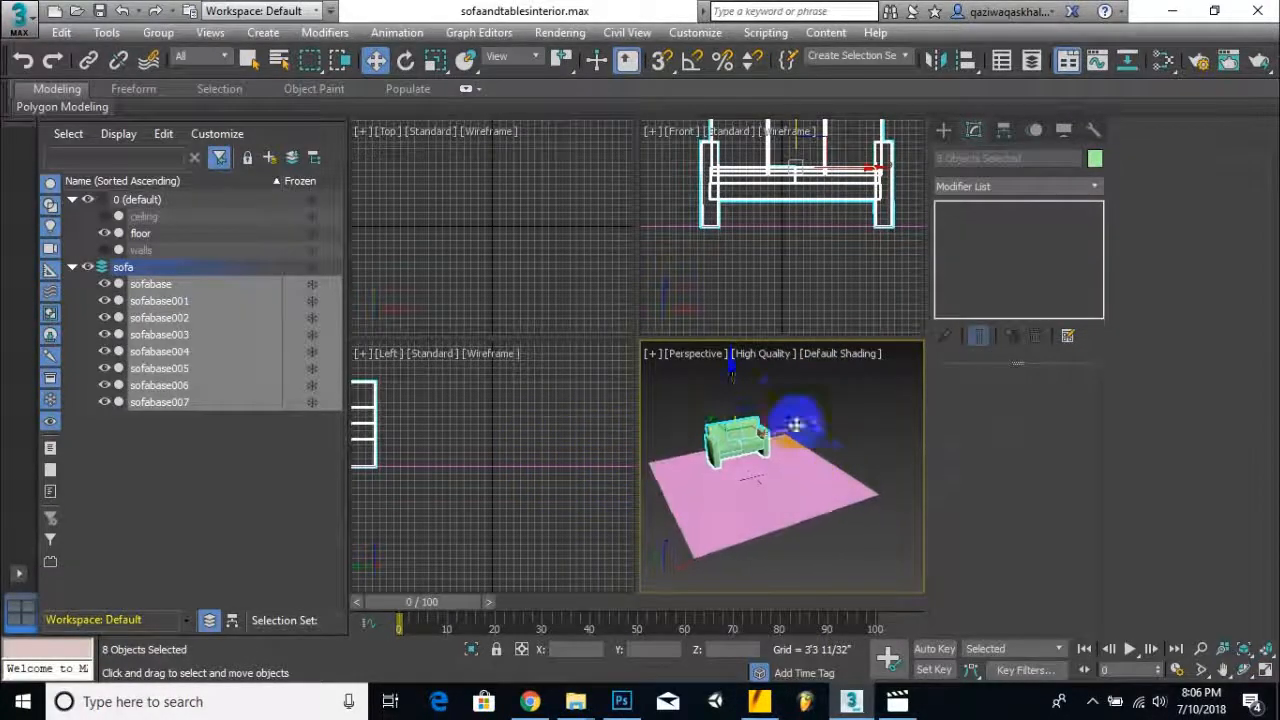
scroll(795, 425, "up", 5)
middle_click_drag(803, 458, 939, 457, "alt")
mouse_move(738, 506)
middle_mouse_down("alt")
mouse_move(846, 475)
mouse_move(809, 491)
mouse_move(877, 506)
mouse_move(697, 509)
mouse_move(809, 486)
mouse_move(794, 500)
mouse_move(674, 514)
mouse_move(765, 530)
mouse_move(805, 518)
mouse_move(804, 497)
middle_mouse_up("alt")
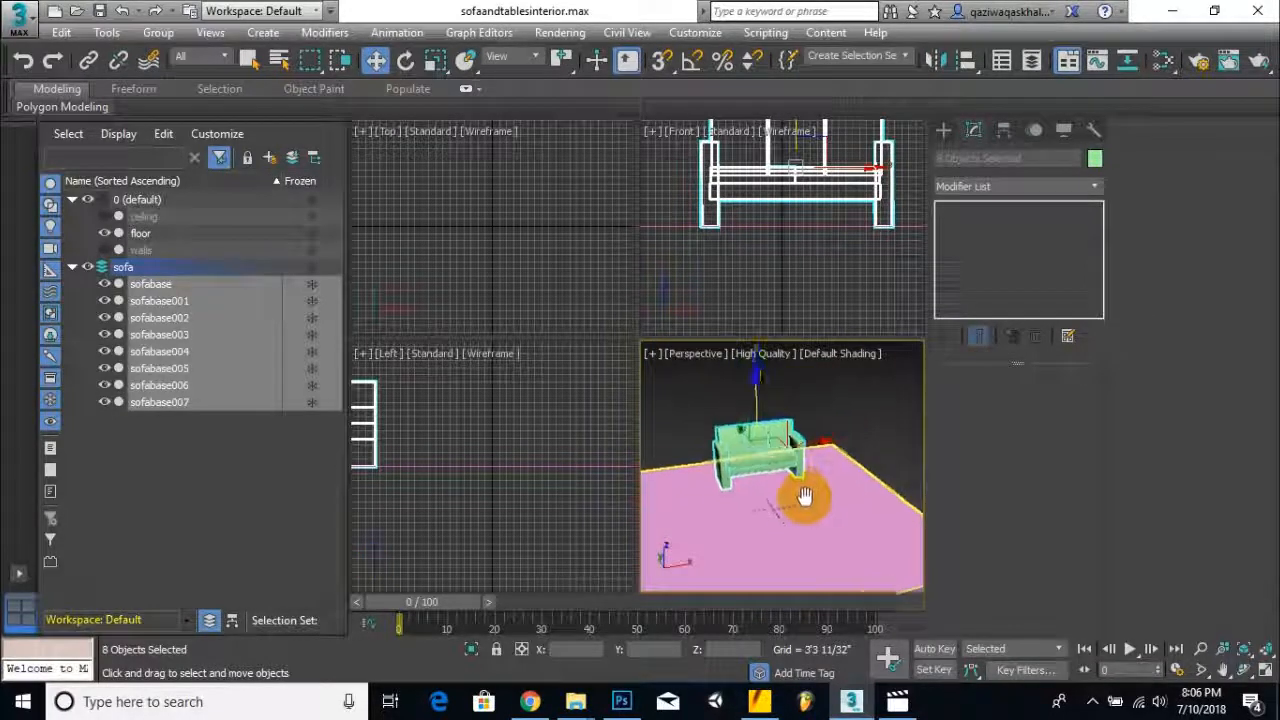